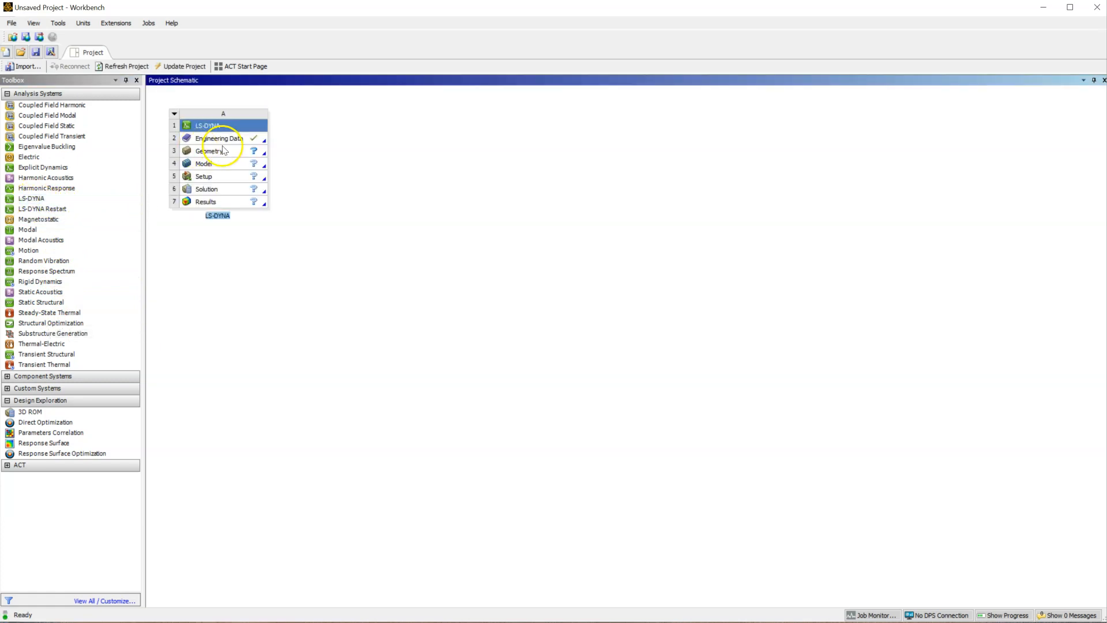
Step: Import the geometry file cylinder_test_case (1).scdoc from Downloads into the LS-DYNA system's Geometry cell
{"action": "left_click", "coordinate": [224, 150]}
{"action": "right_click", "coordinate": [226, 152]}
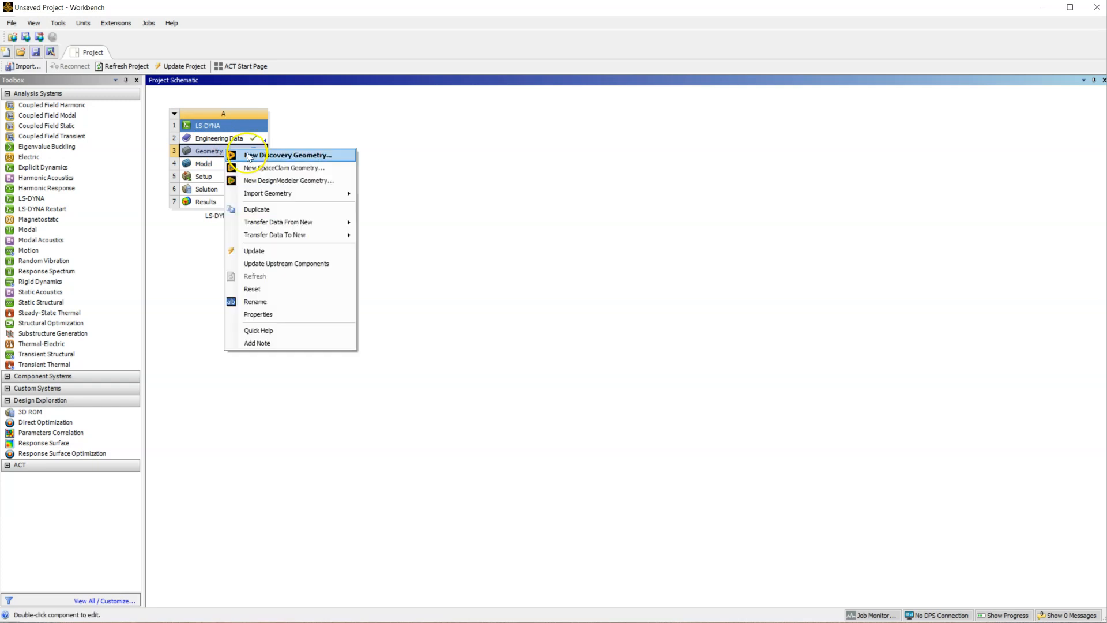
{"action": "mouse_move", "coordinate": [296, 194]}
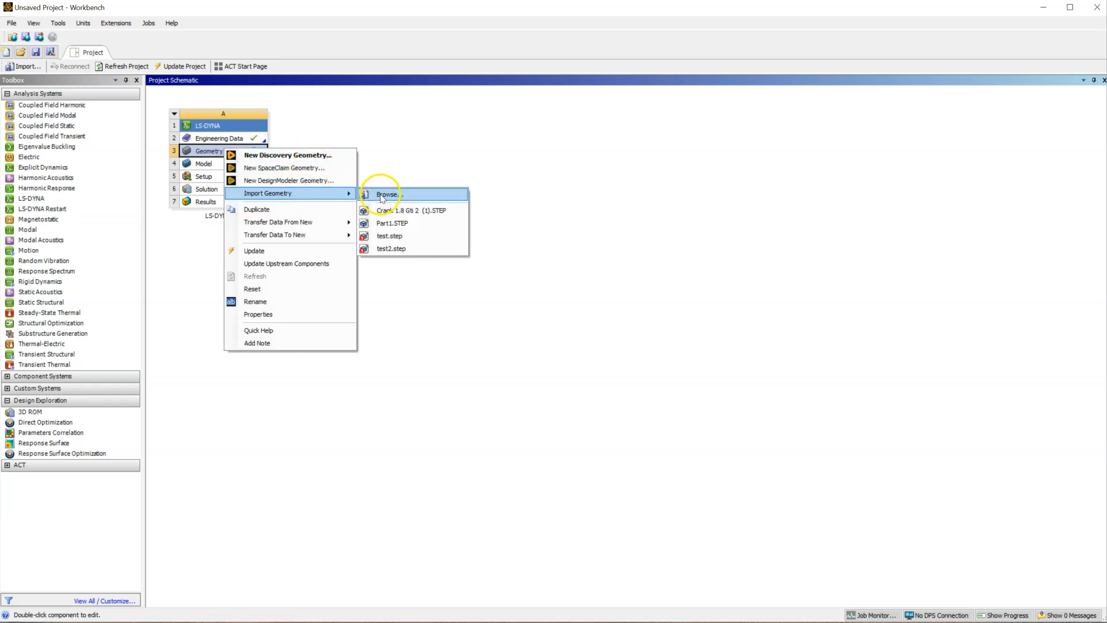
{"action": "left_click", "coordinate": [383, 194]}
{"action": "left_click", "coordinate": [168, 117]}
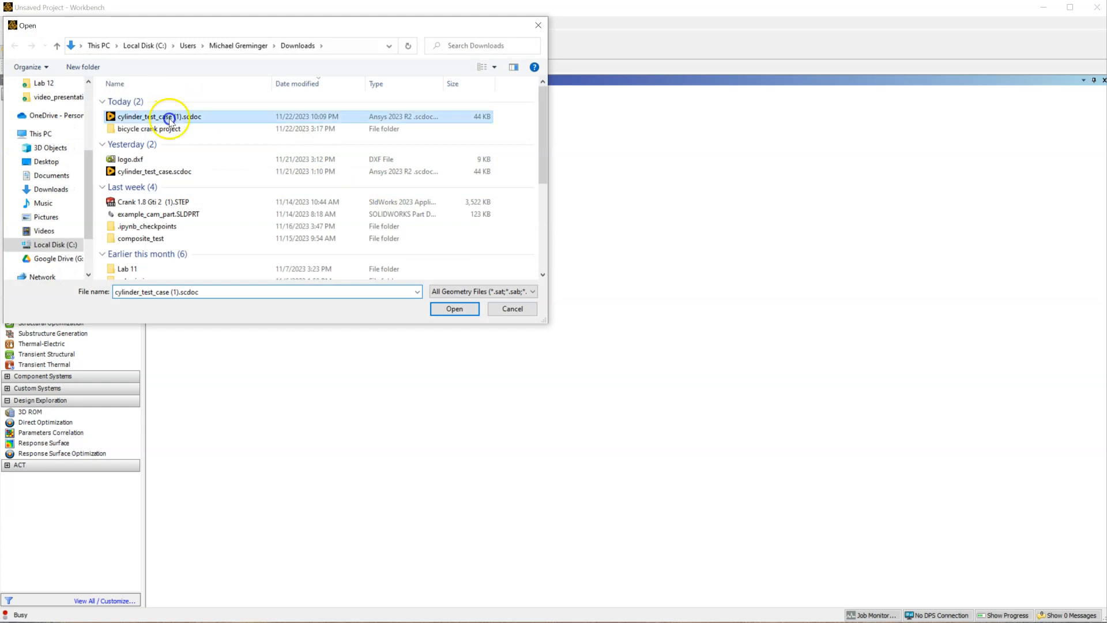
{"action": "left_click", "coordinate": [455, 309]}
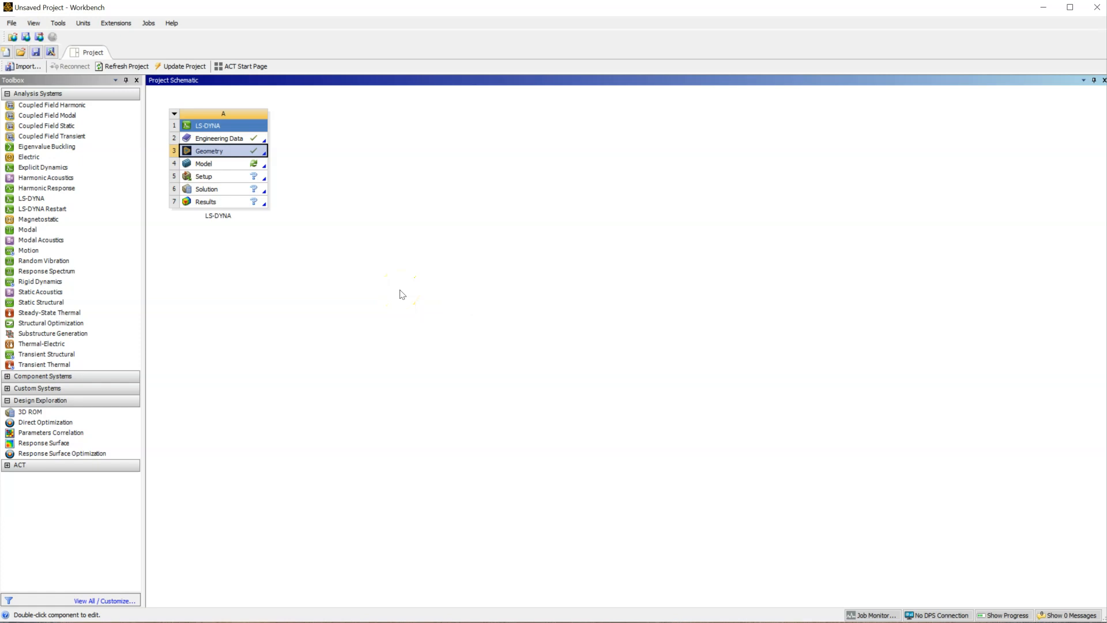
Step: Open the LS-DYNA setup in Ansys Mechanical and select the flat plate's surface body to review it
{"action": "double_click", "coordinate": [218, 177]}
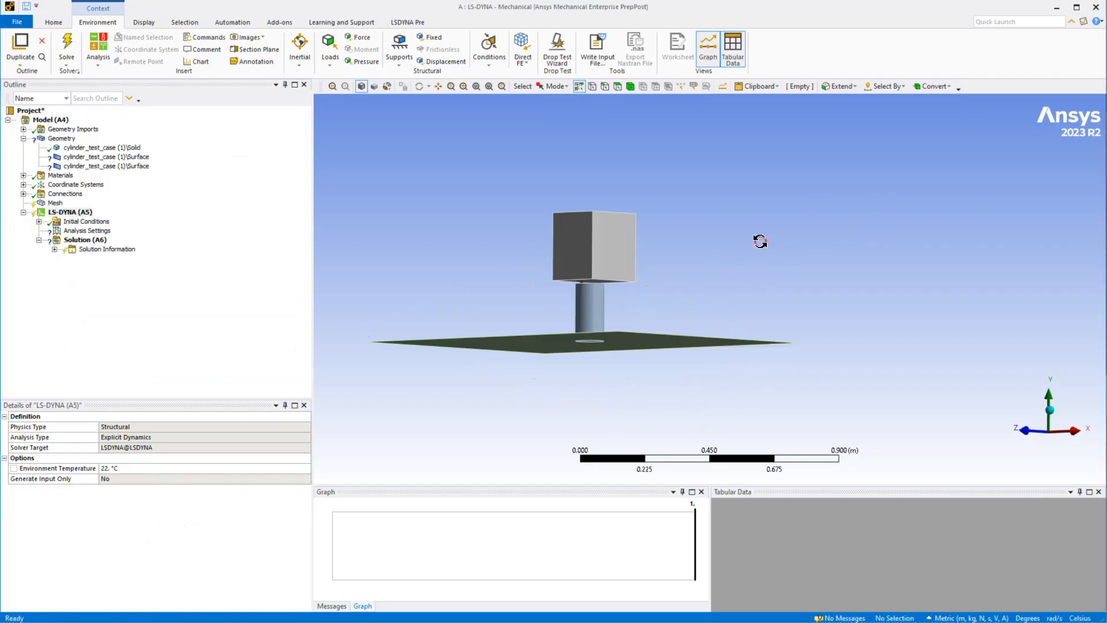
{"action": "middle_click_drag", "start_coordinate": [760, 241], "coordinate": [840, 273]}
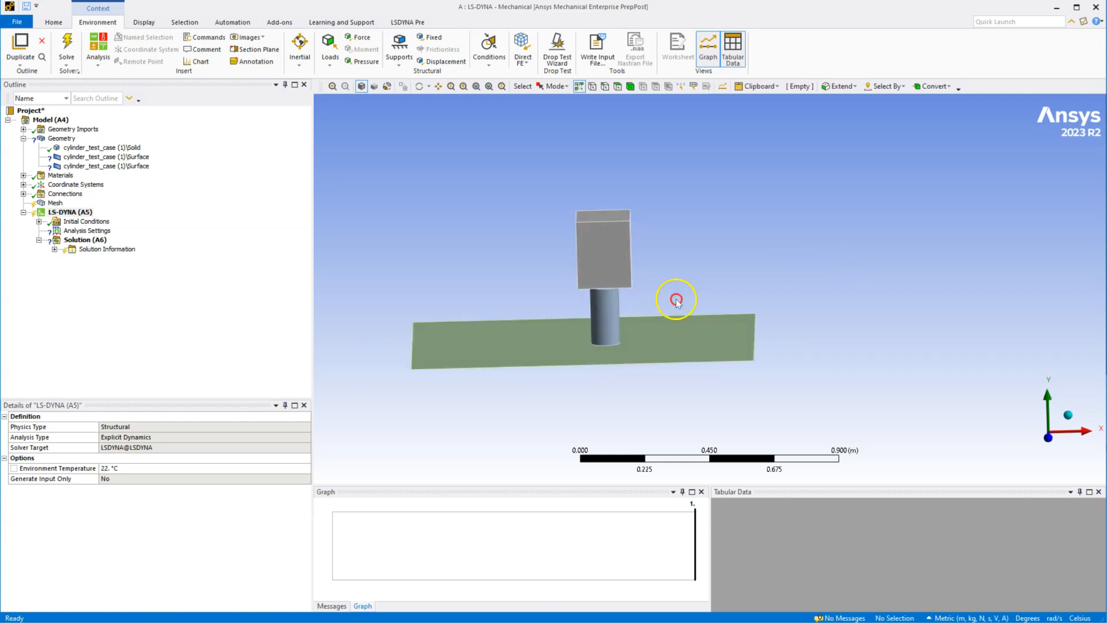
{"action": "left_click", "coordinate": [138, 166]}
{"action": "middle_click_drag", "start_coordinate": [625, 321], "coordinate": [673, 284]}
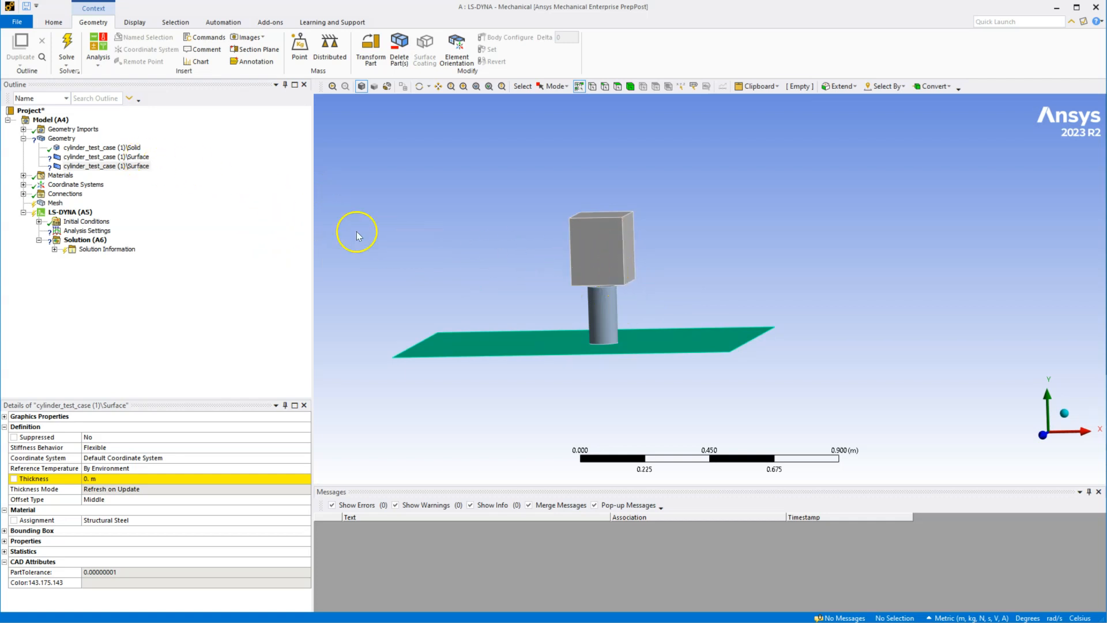
Step: Hide the solid block above the cylinder to examine the hollow cylinder and the plate
{"action": "left_click", "coordinate": [109, 147]}
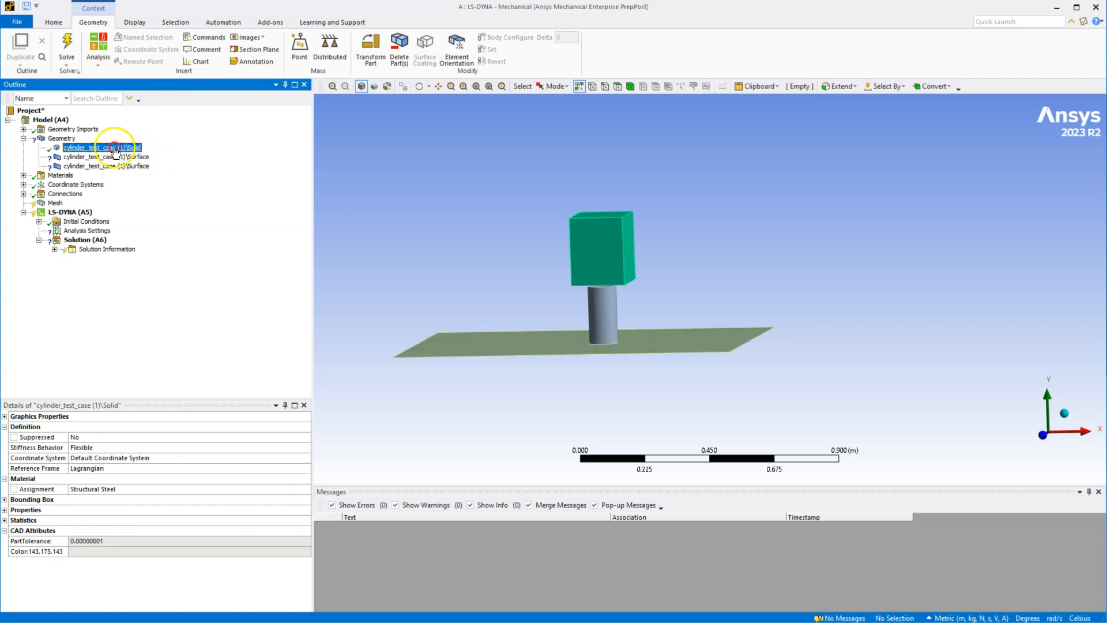
{"action": "right_click", "coordinate": [115, 148]}
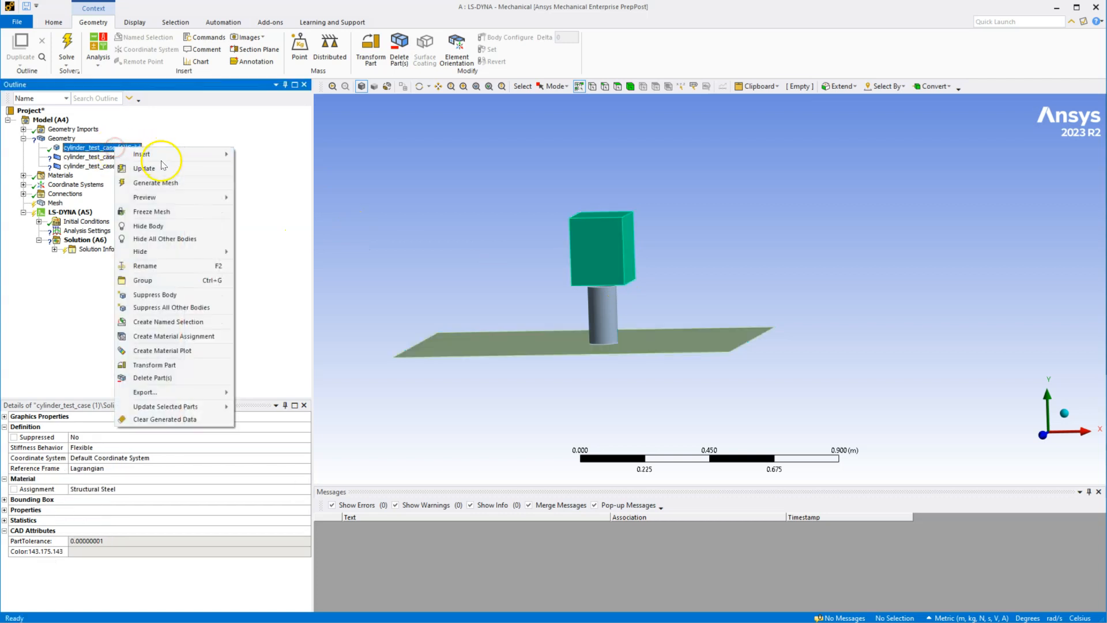
{"action": "left_click", "coordinate": [163, 226]}
{"action": "middle_click_drag", "start_coordinate": [432, 229], "coordinate": [712, 208]}
{"action": "scroll", "coordinate": [611, 327], "scroll_direction": "down", "scroll_amount": 3}
{"action": "scroll", "coordinate": [611, 329], "scroll_direction": "up", "scroll_amount": 7}
Step: Show the hidden solid block again
{"action": "left_click", "coordinate": [70, 149]}
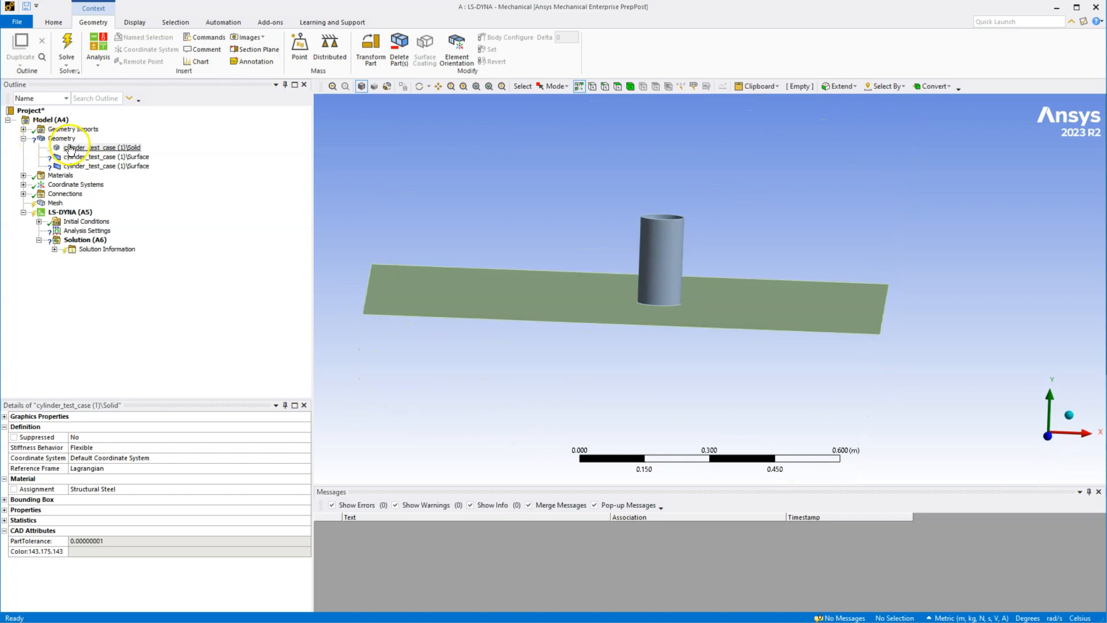
{"action": "right_click", "coordinate": [69, 149]}
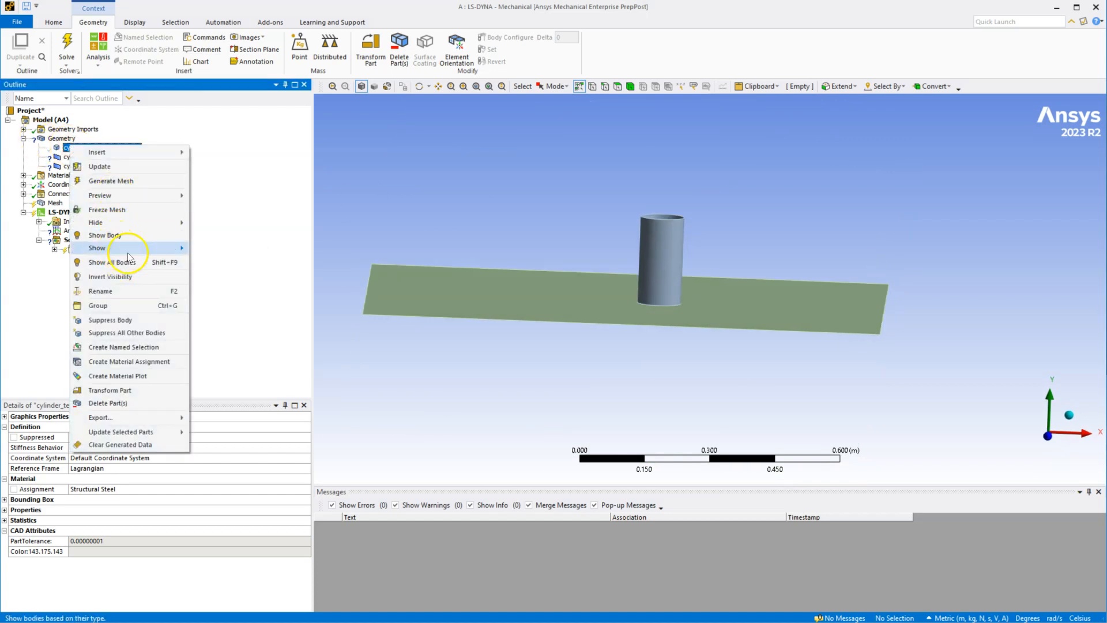
{"action": "left_click", "coordinate": [106, 235]}
{"action": "middle_click_drag", "start_coordinate": [524, 236], "coordinate": [438, 231]}
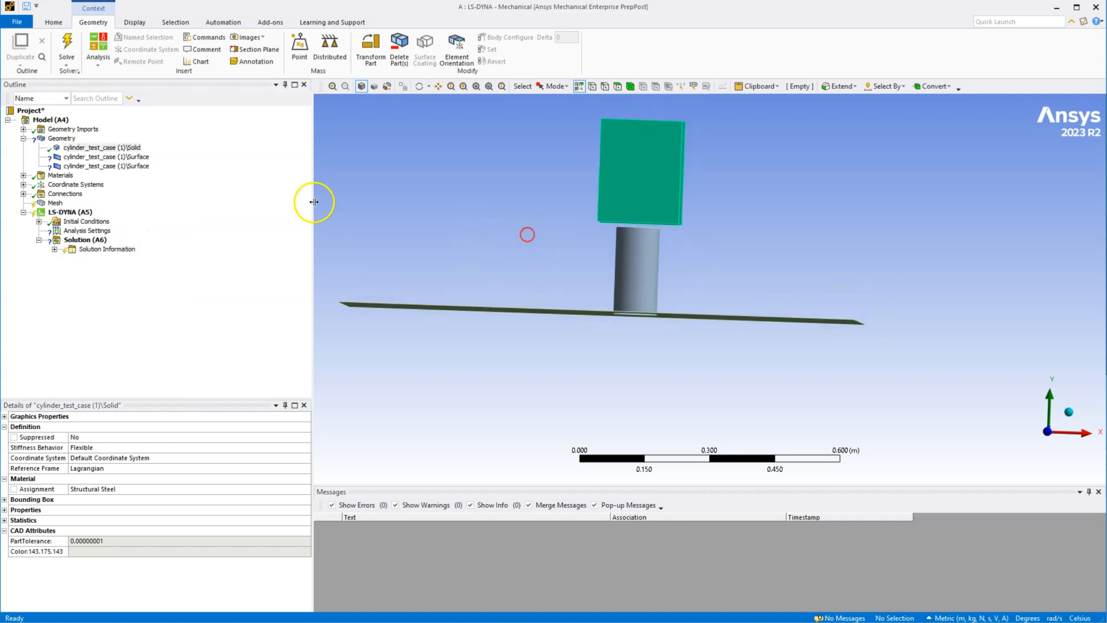
Step: Set the thickness of the cylinder surface body to 1e-4 m
{"action": "left_click", "coordinate": [129, 148]}
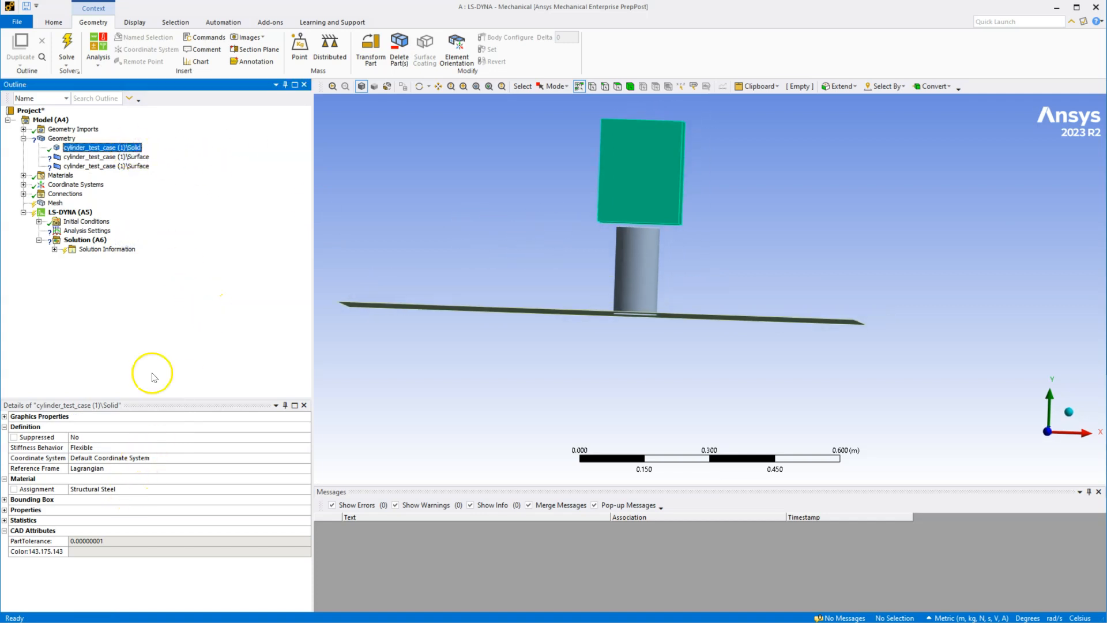
{"action": "left_click", "coordinate": [124, 158]}
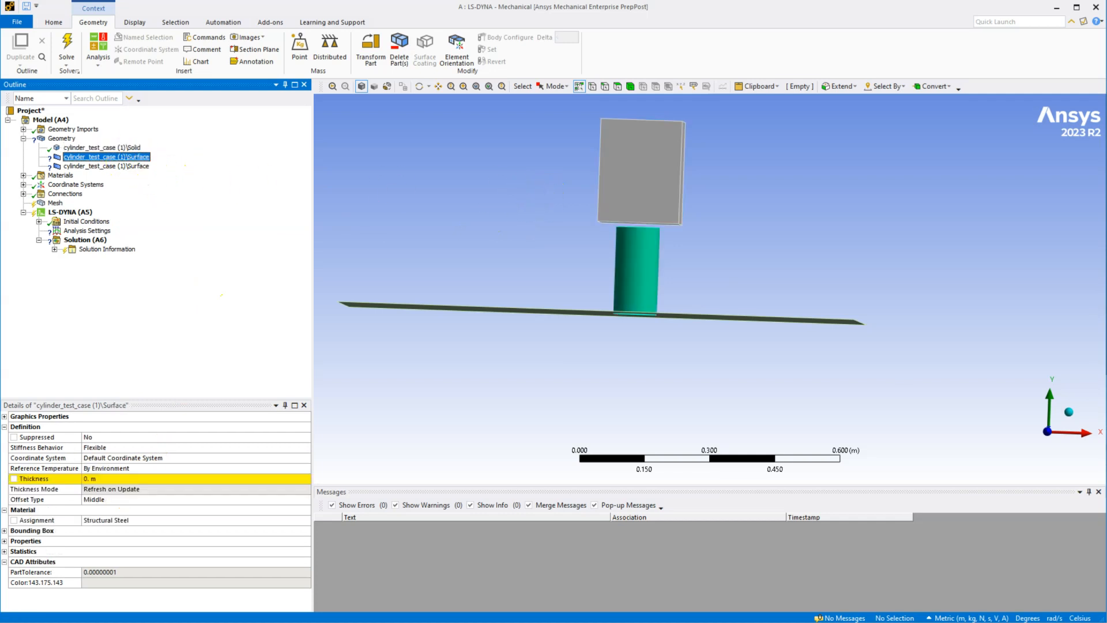
{"action": "left_click", "coordinate": [134, 479]}
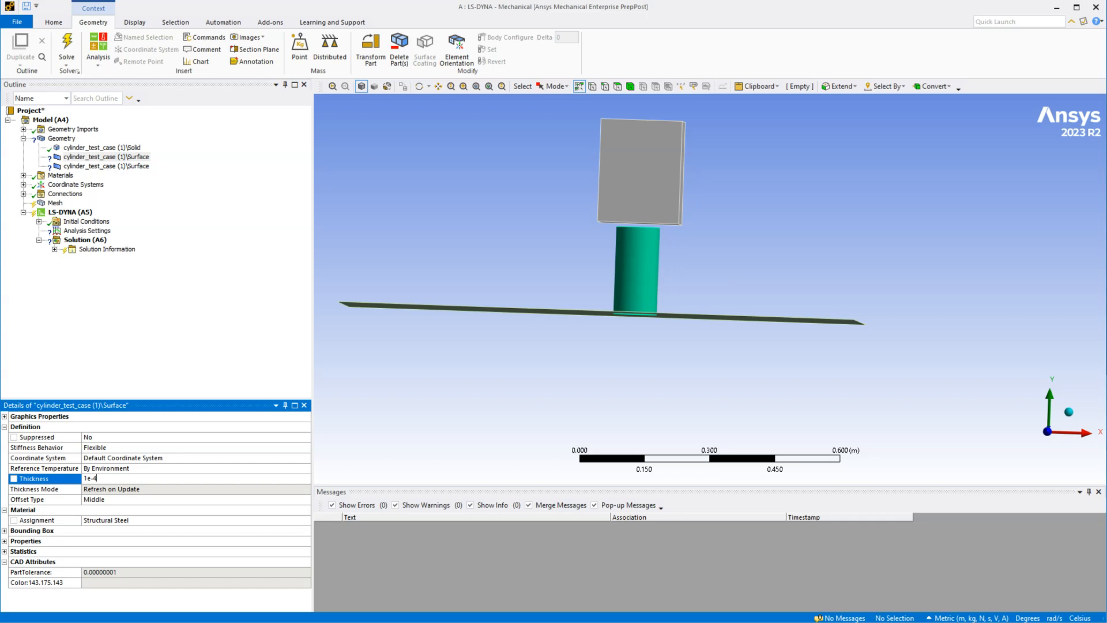
{"action": "left_click", "coordinate": [169, 279]}
Step: Search the engineering materials for aluminum and assign Aluminum Alloy NL to the cylinder surface body
{"action": "left_click", "coordinate": [164, 522]}
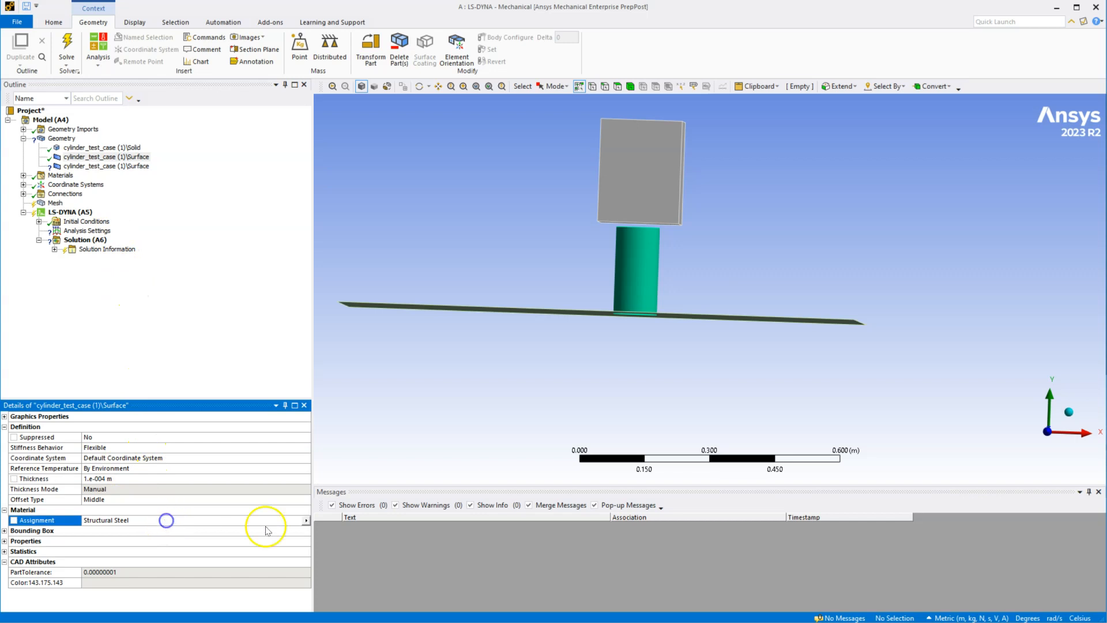
{"action": "left_click", "coordinate": [307, 520]}
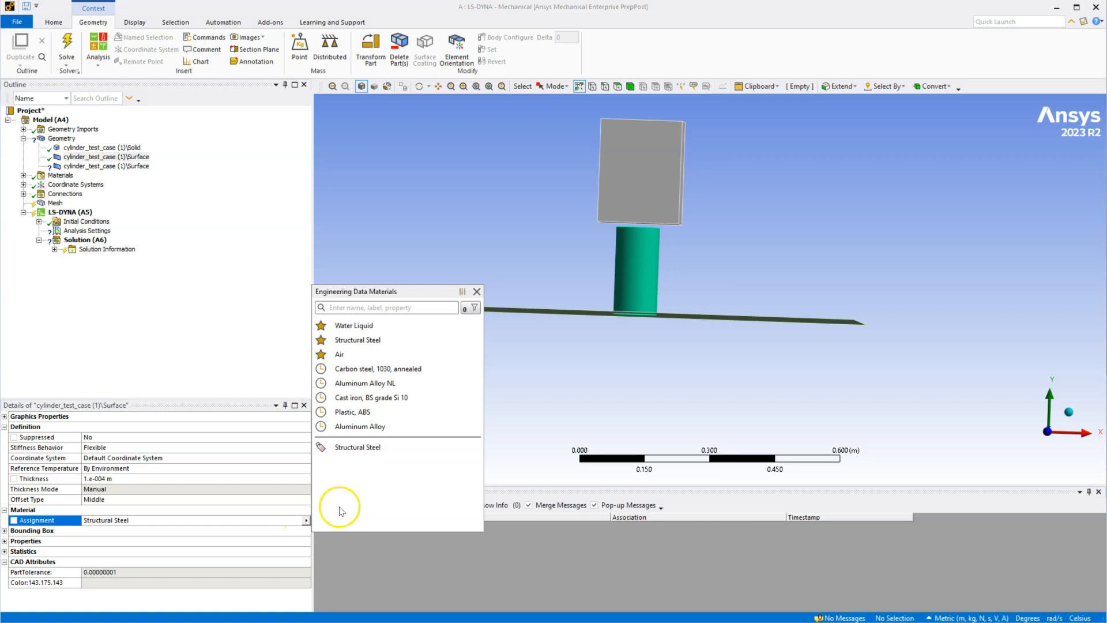
{"action": "left_click", "coordinate": [434, 310]}
{"action": "type", "text": "alu"}
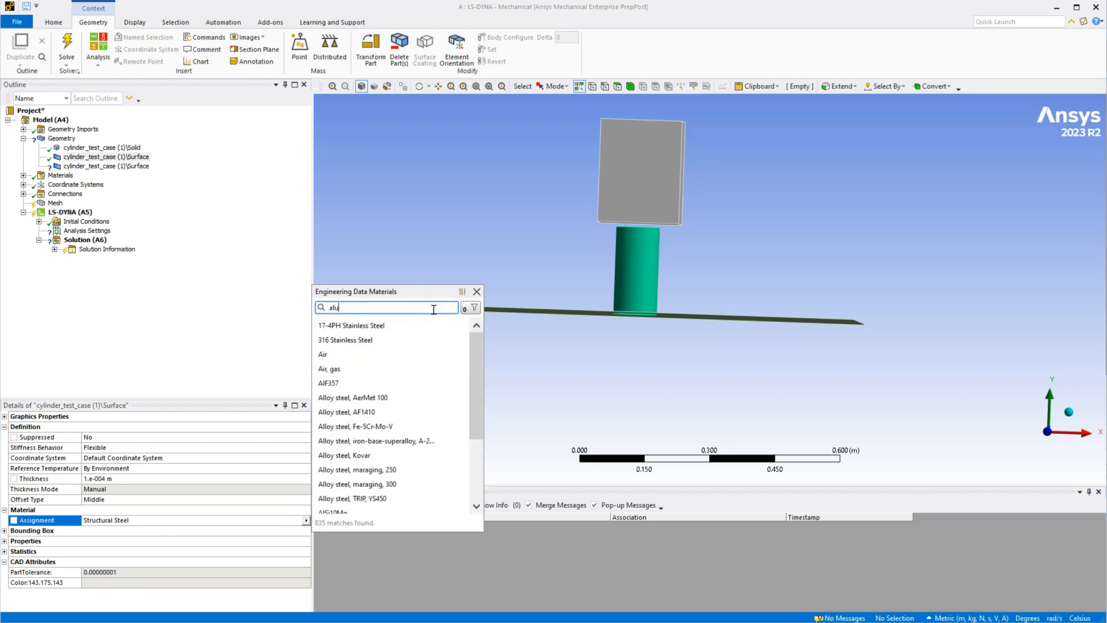
{"action": "type", "text": "minum all"}
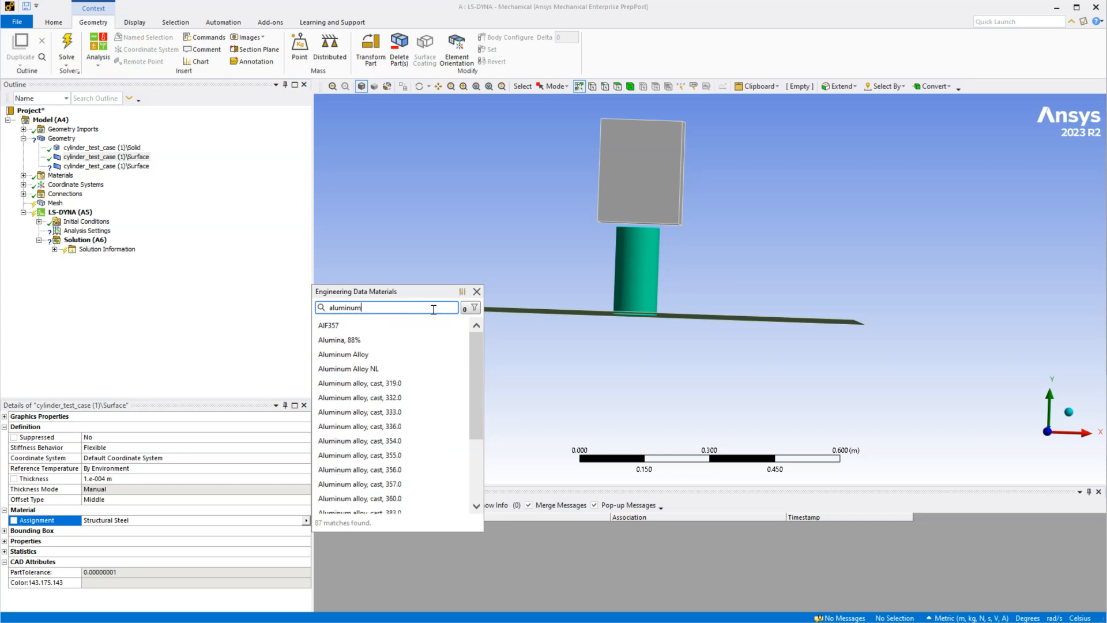
{"action": "left_click", "coordinate": [384, 366]}
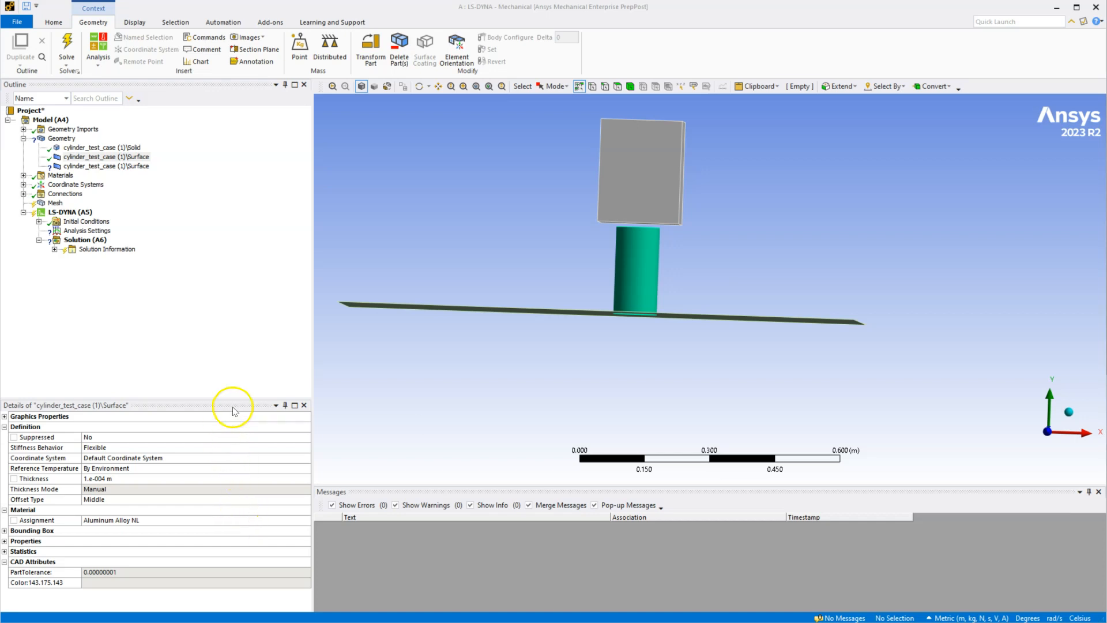
{"action": "middle_click_drag", "start_coordinate": [462, 232], "coordinate": [469, 239]}
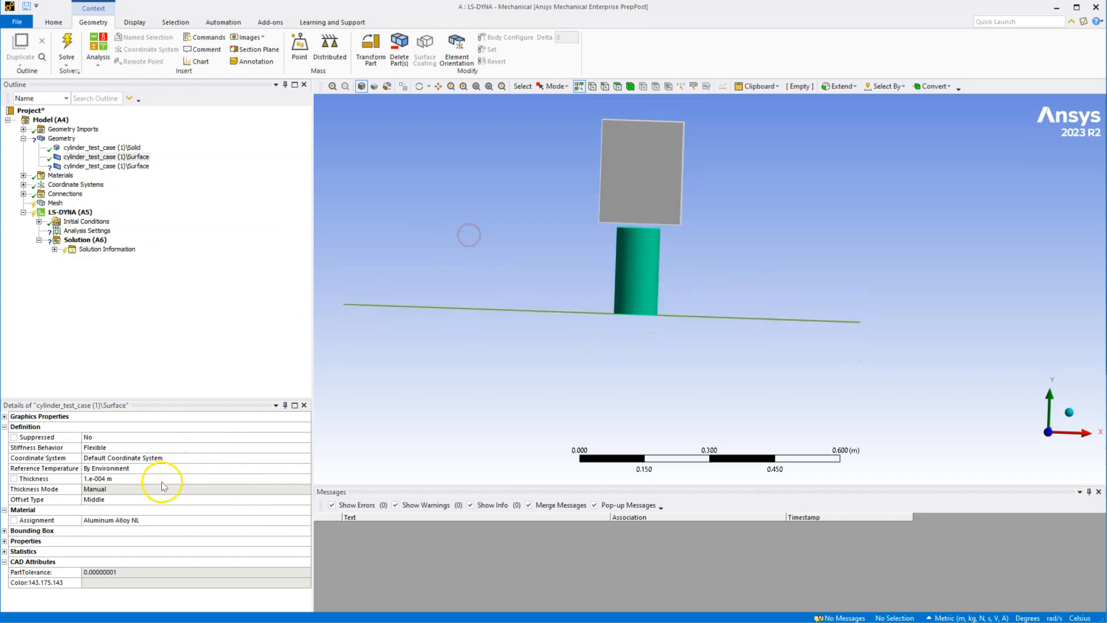
Step: Set the thickness of the flat plate's surface body to 0.1 m
{"action": "left_click", "coordinate": [99, 167]}
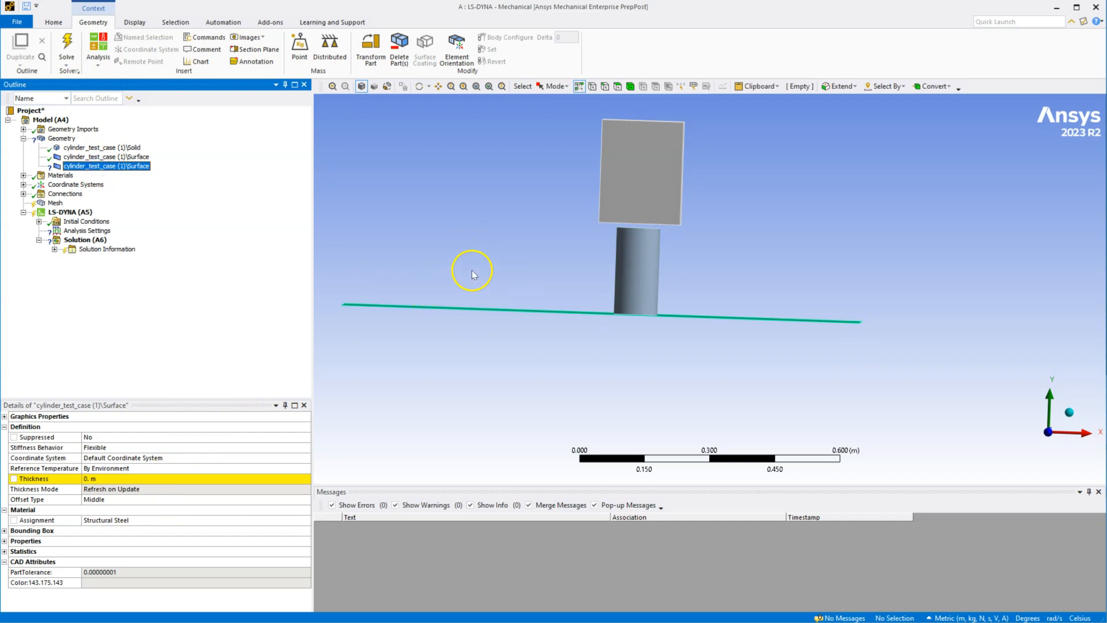
{"action": "middle_click_drag", "start_coordinate": [469, 267], "coordinate": [472, 281]}
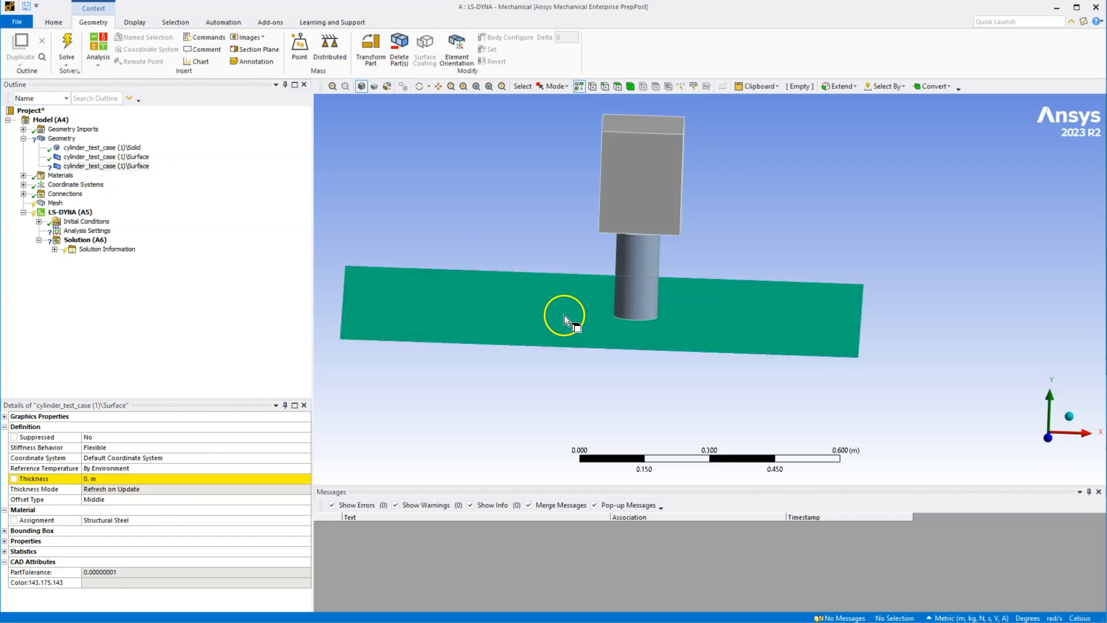
{"action": "left_click", "coordinate": [145, 477]}
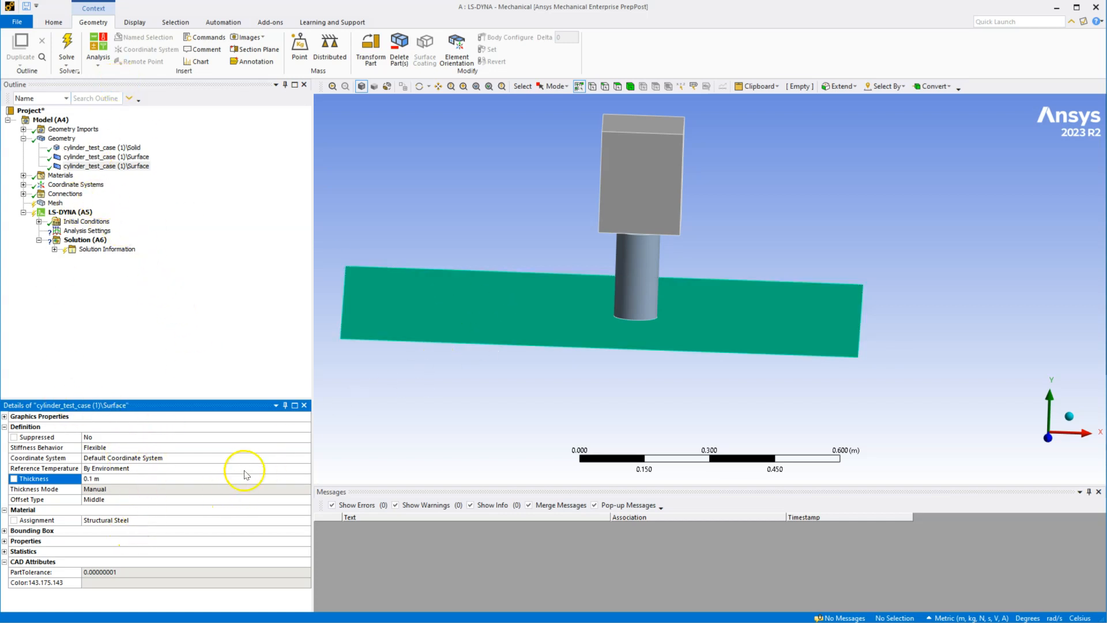
{"action": "middle_click_drag", "start_coordinate": [209, 237], "coordinate": [507, 316]}
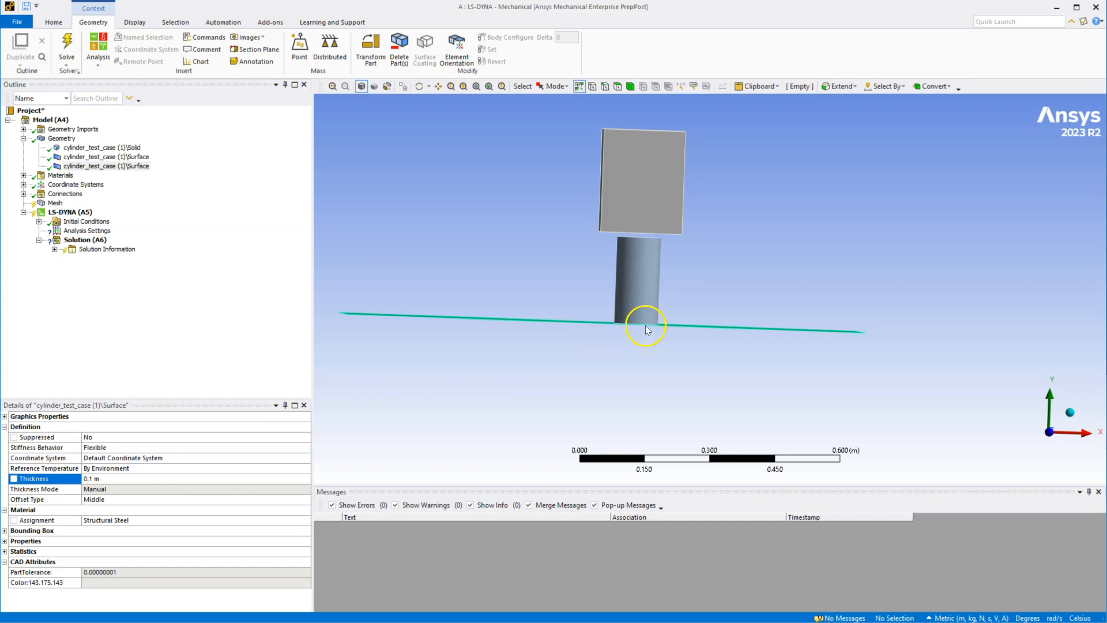
{"action": "middle_click_drag", "start_coordinate": [677, 282], "coordinate": [654, 296]}
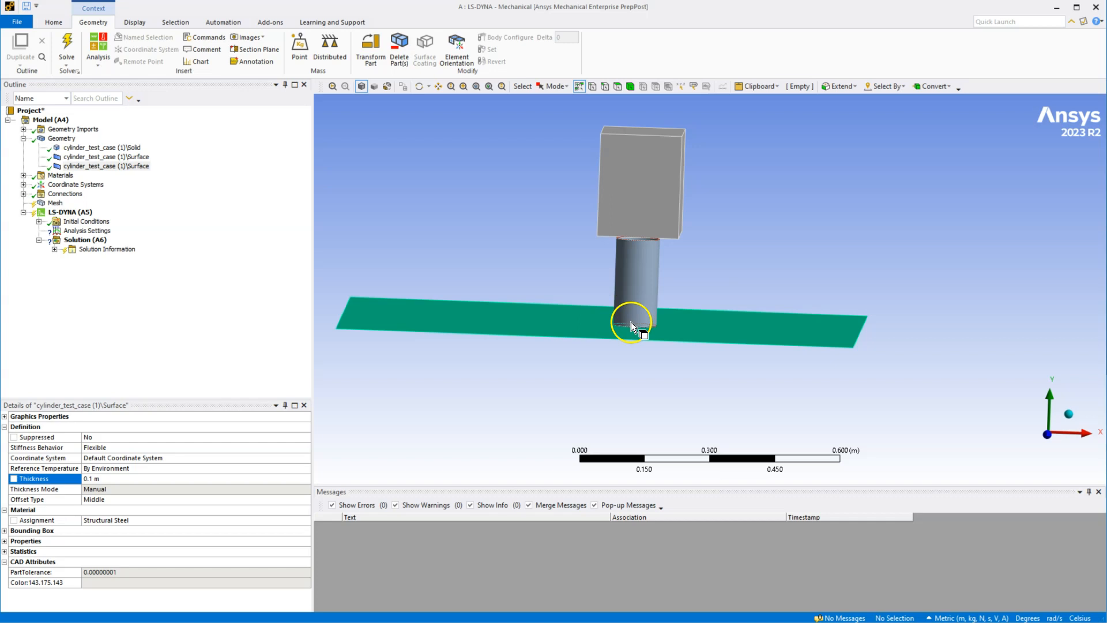
{"action": "middle_click_drag", "start_coordinate": [249, 191], "coordinate": [566, 286]}
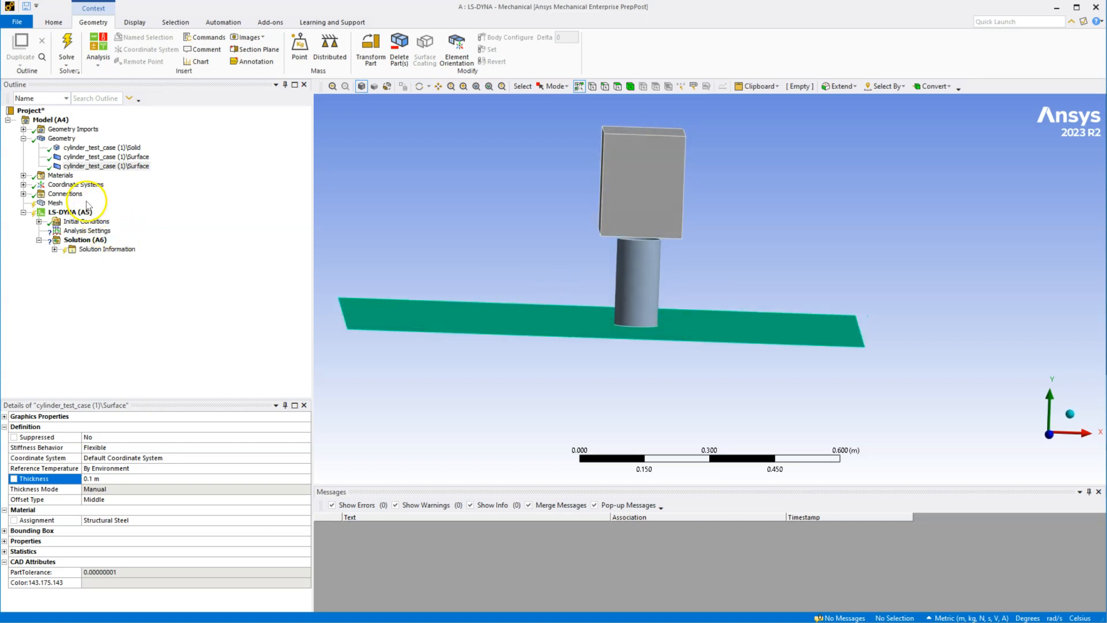
Step: Generate the mesh for all bodies with the default element size
{"action": "right_click", "coordinate": [55, 203]}
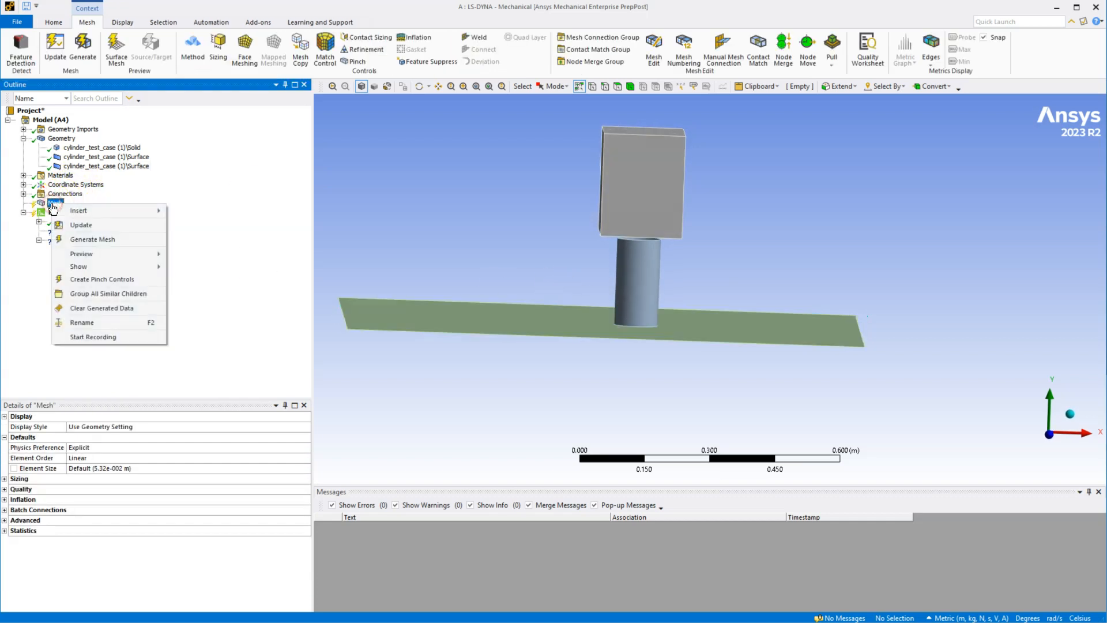
{"action": "left_click", "coordinate": [107, 239]}
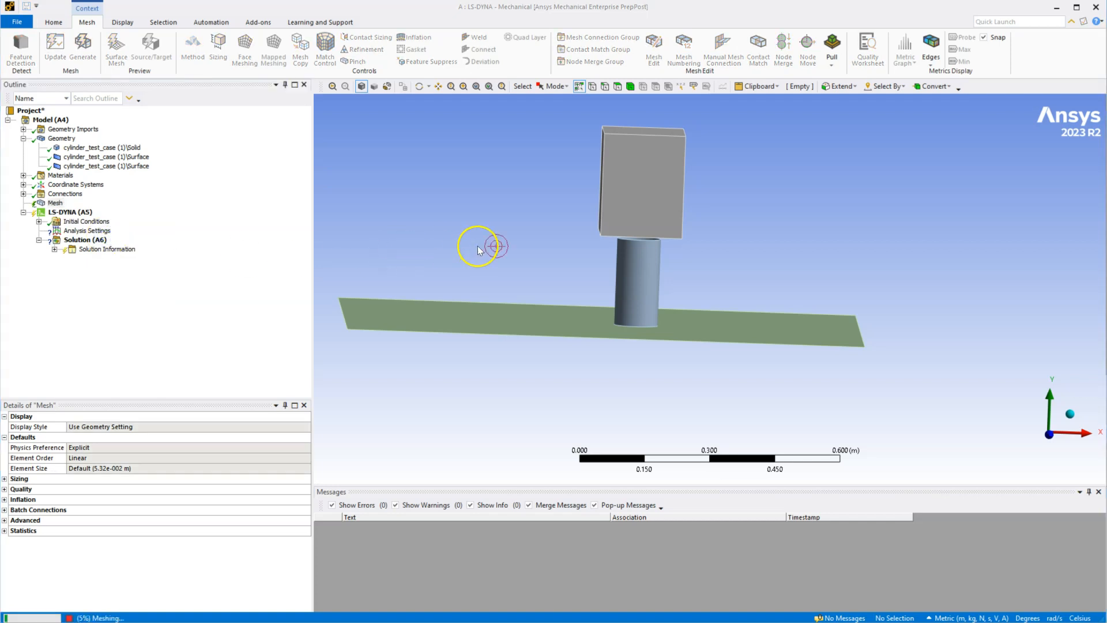
{"action": "middle_click_drag", "start_coordinate": [480, 184], "coordinate": [458, 187]}
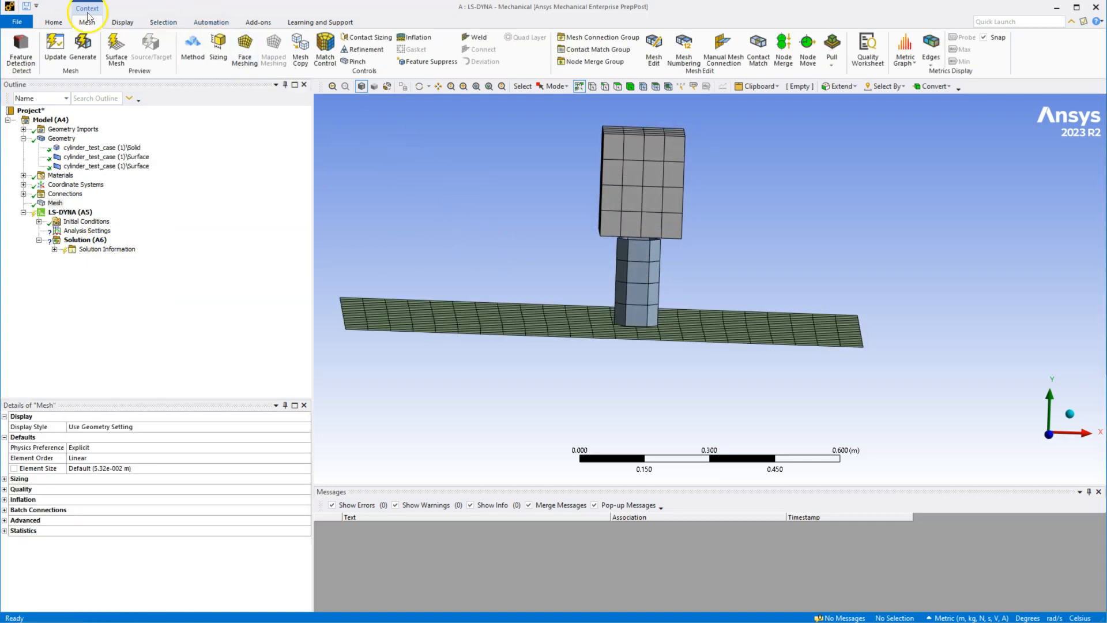
Step: Turn on the Thick Shells and Beams display for the mesh
{"action": "left_click", "coordinate": [118, 19]}
{"action": "left_click", "coordinate": [389, 51]}
{"action": "middle_click_drag", "start_coordinate": [442, 185], "coordinate": [546, 228]}
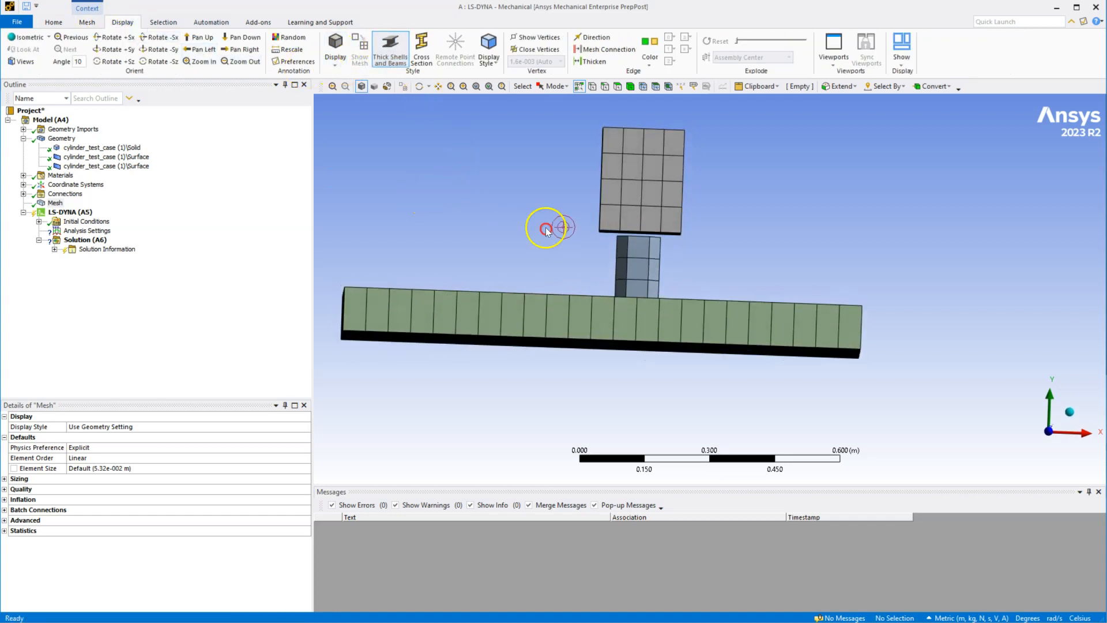
Step: Compare the meshed plate with the Thick Shells and Beams display off and on, leaving it on
{"action": "left_click", "coordinate": [390, 52]}
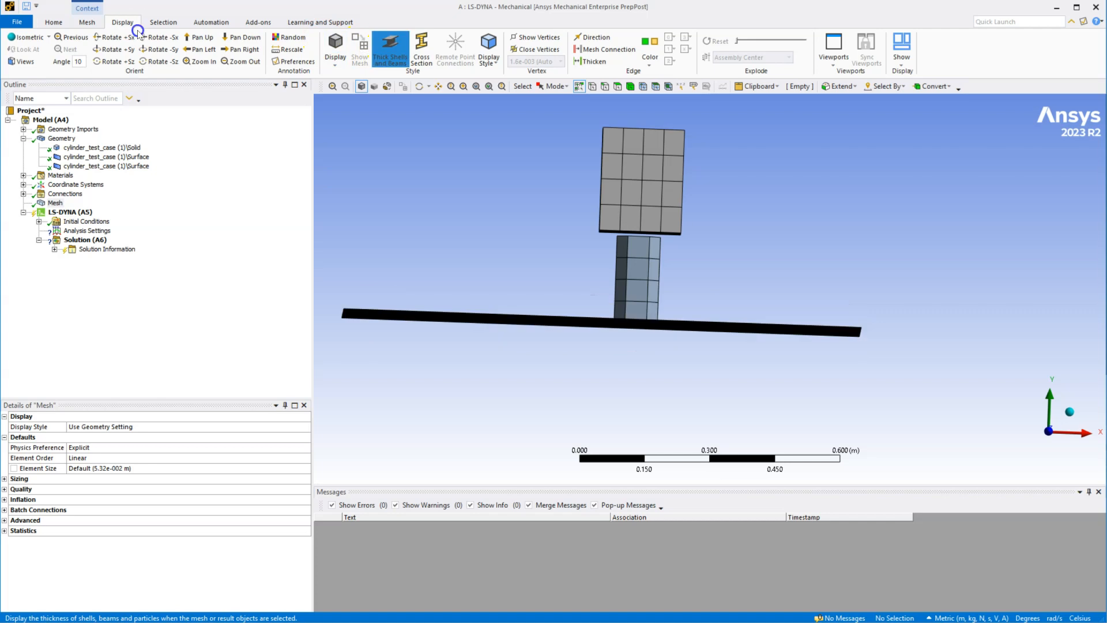
{"action": "left_click", "coordinate": [391, 52]}
{"action": "middle_click_drag", "start_coordinate": [513, 190], "coordinate": [512, 196]}
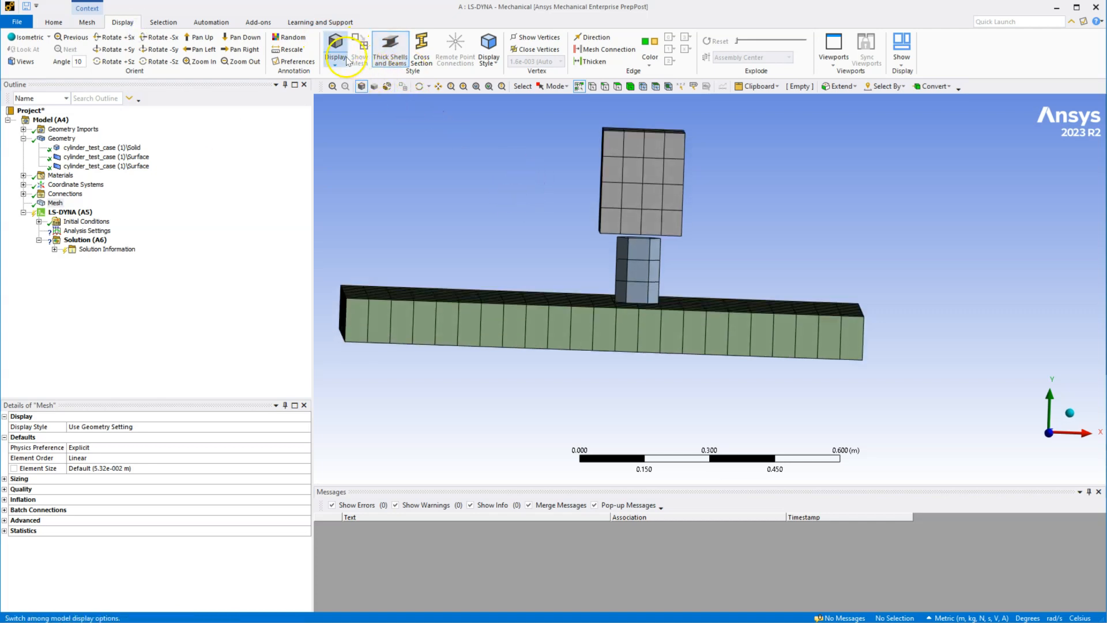
{"action": "left_click", "coordinate": [393, 50]}
{"action": "left_click", "coordinate": [395, 48]}
{"action": "left_click", "coordinate": [394, 48]}
{"action": "left_click", "coordinate": [394, 47]}
{"action": "middle_click_drag", "start_coordinate": [526, 281], "coordinate": [521, 342]}
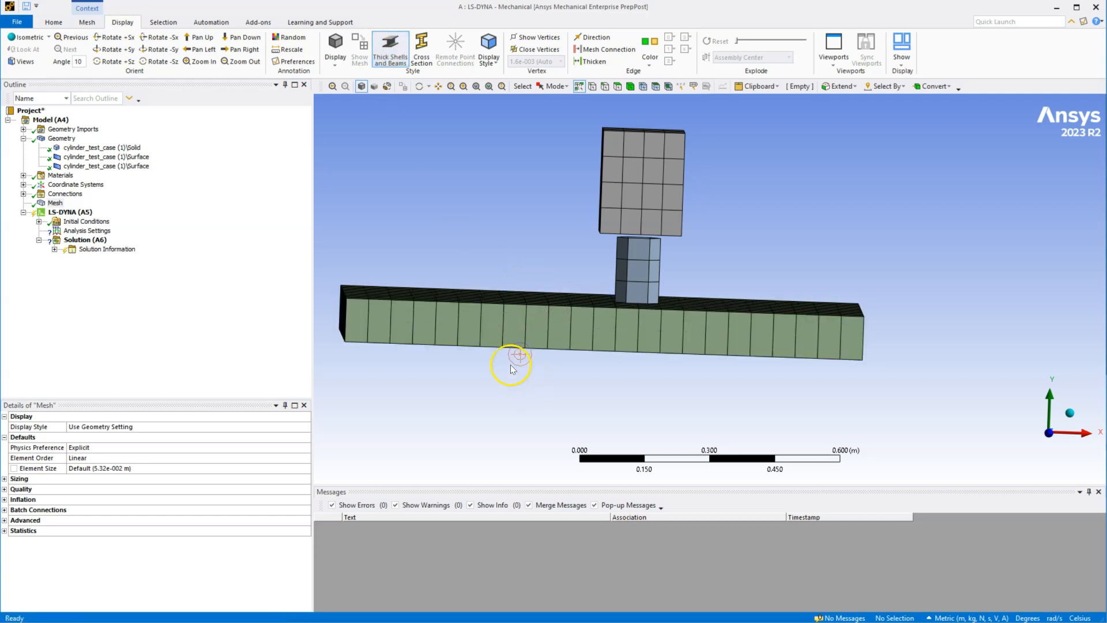
Step: Set the flat plate surface body's Offset Type to Top
{"action": "left_click", "coordinate": [106, 158]}
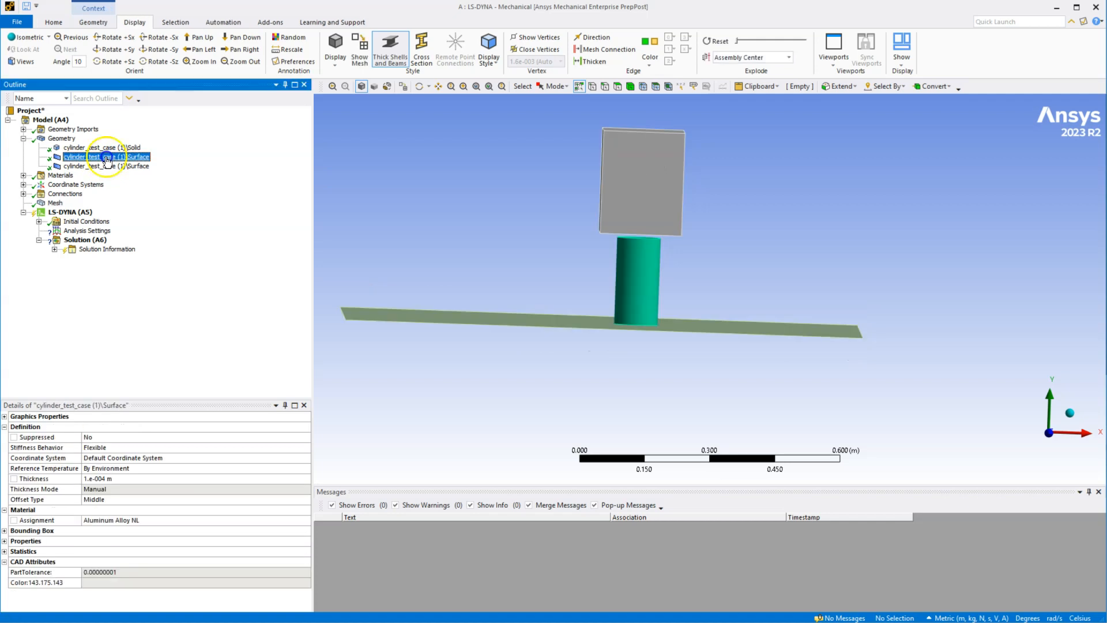
{"action": "left_click", "coordinate": [106, 166]}
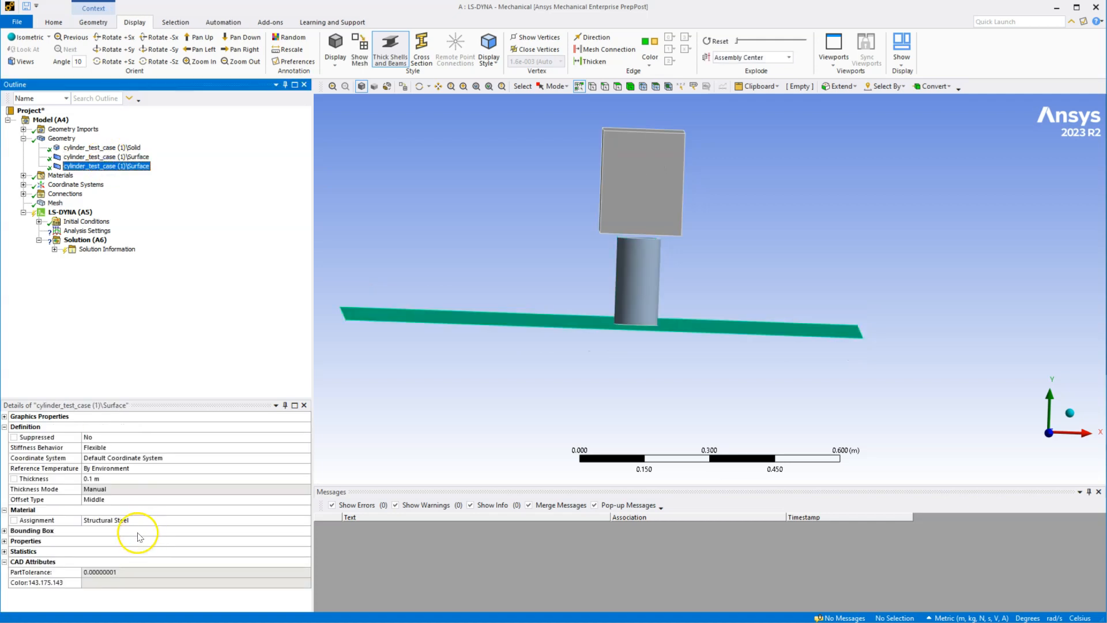
{"action": "left_click", "coordinate": [146, 500]}
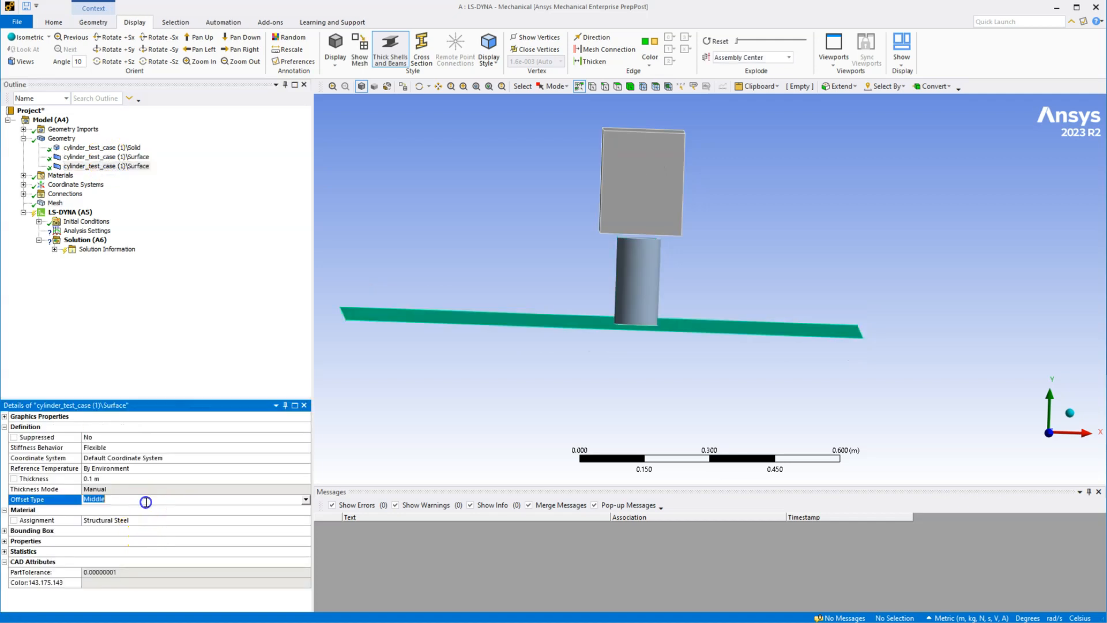
{"action": "left_click", "coordinate": [306, 500]}
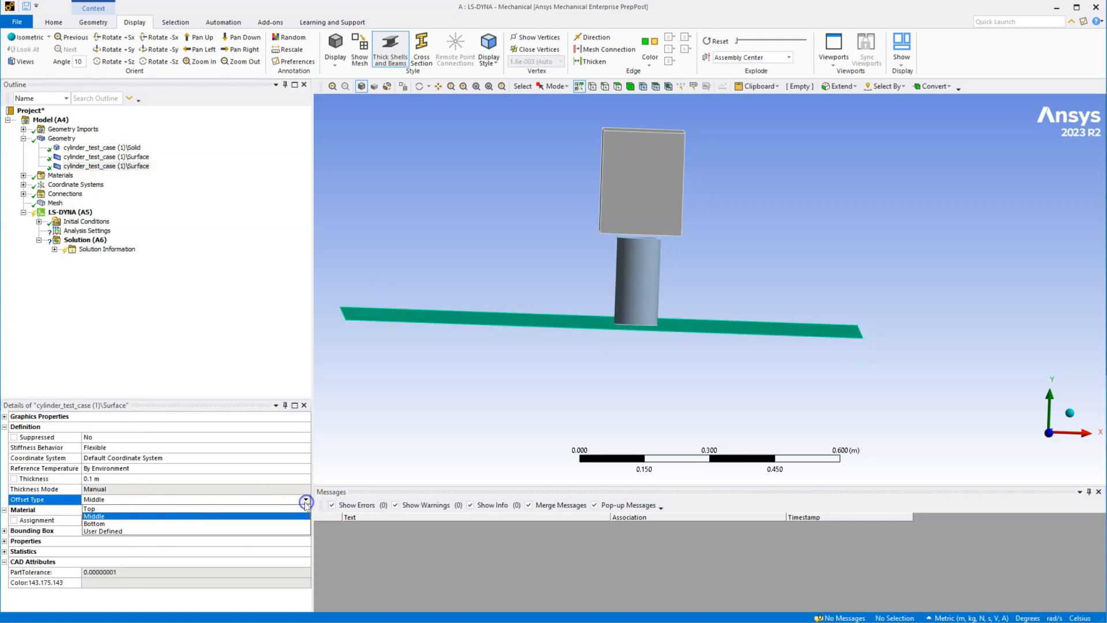
{"action": "left_click", "coordinate": [154, 510]}
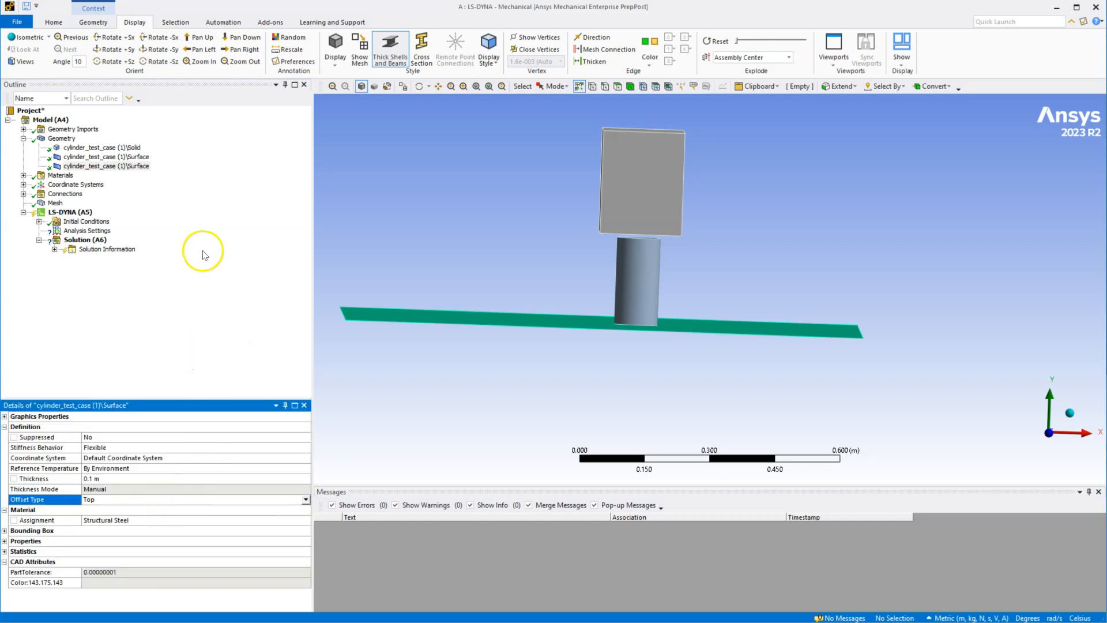
Step: Inspect the plate's offset mesh from several angles, toggling the Thick Shells and Beams display off and back on
{"action": "left_click", "coordinate": [54, 203]}
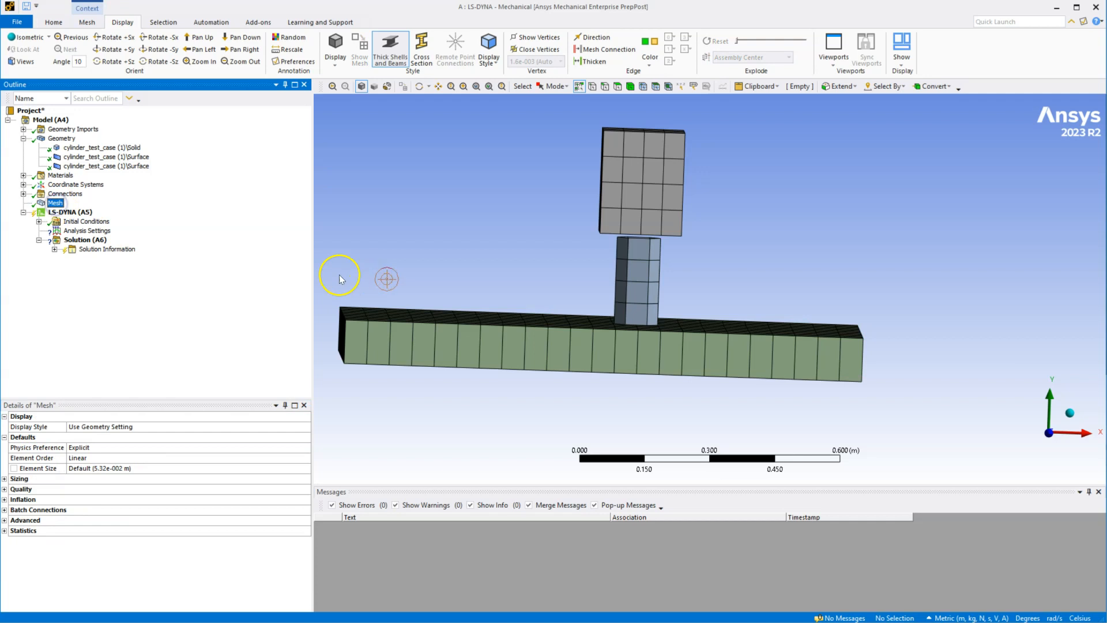
{"action": "left_click", "coordinate": [388, 54]}
{"action": "left_click", "coordinate": [387, 51]}
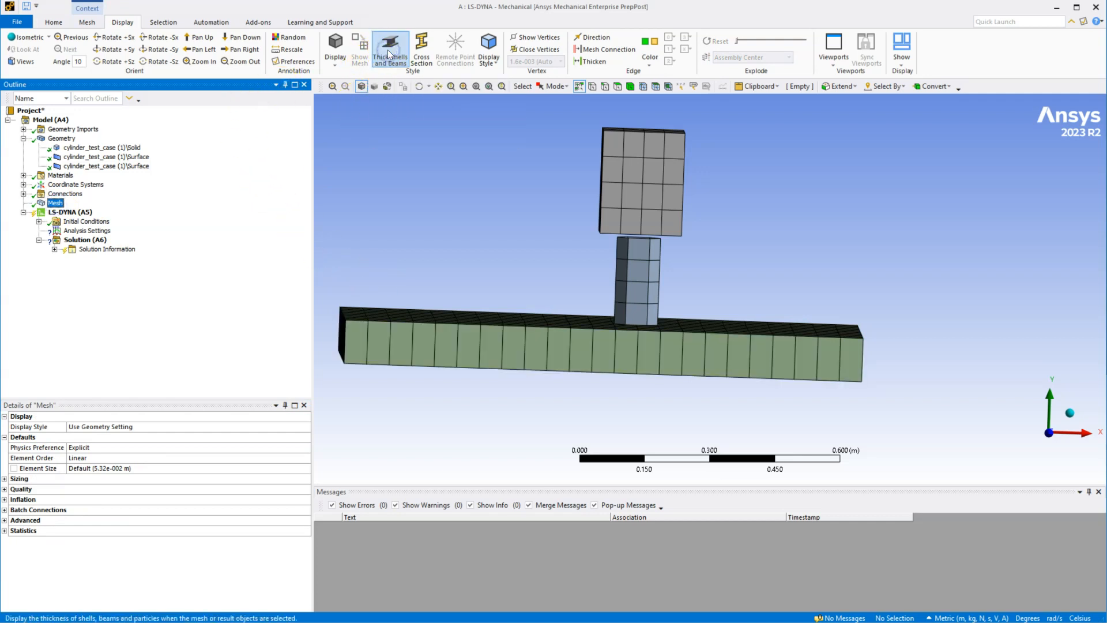
{"action": "middle_click_drag", "start_coordinate": [469, 206], "coordinate": [531, 262]}
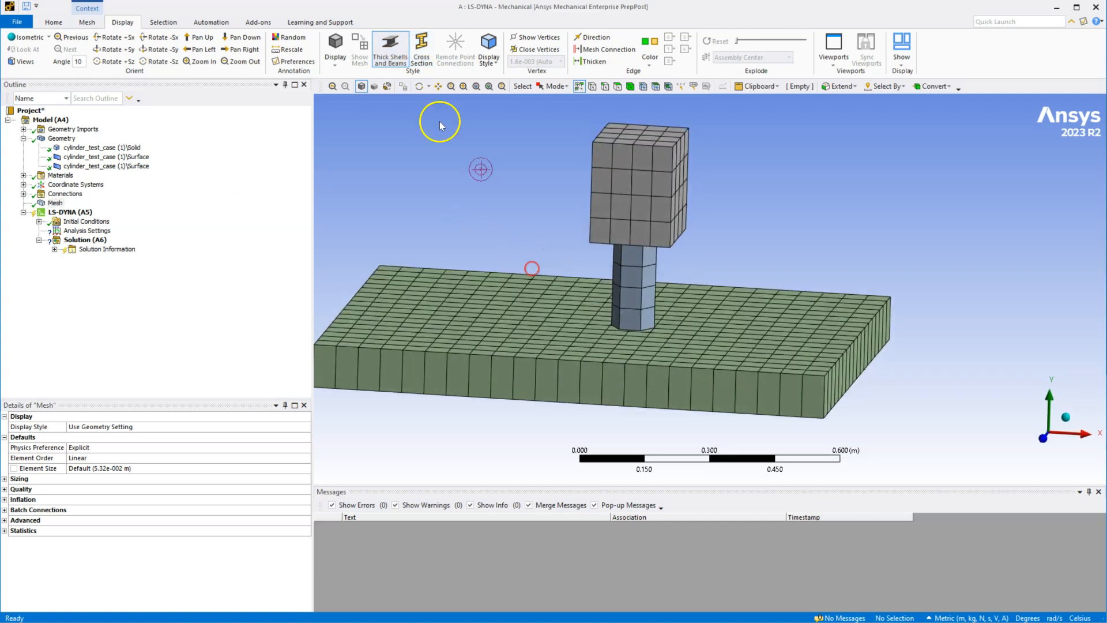
{"action": "left_click", "coordinate": [397, 60]}
{"action": "left_click", "coordinate": [398, 60]}
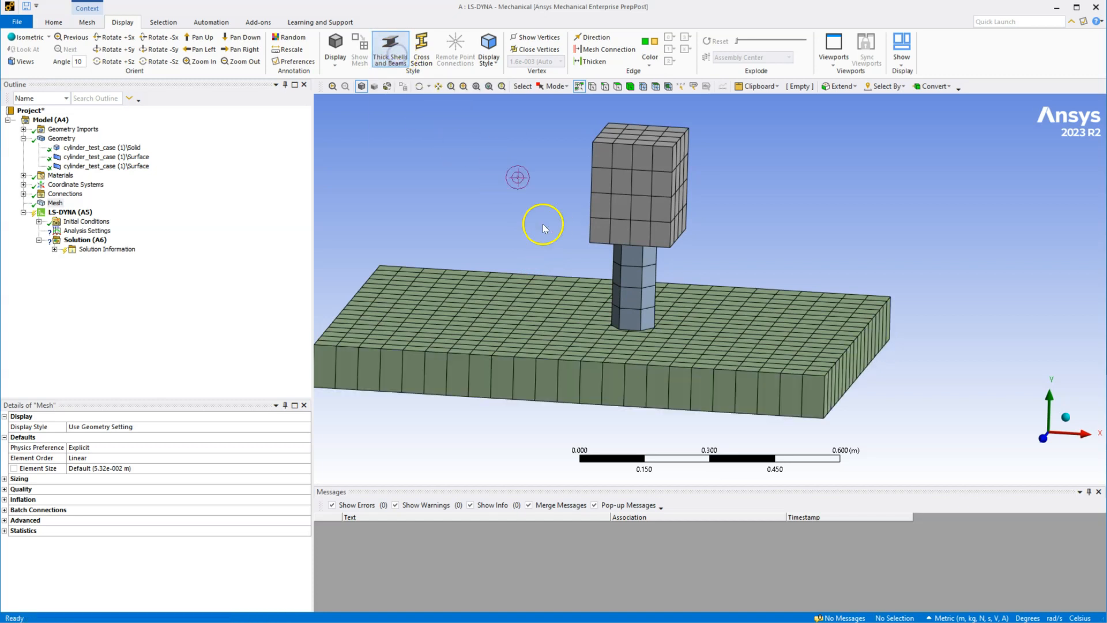
{"action": "middle_click_drag", "start_coordinate": [376, 183], "coordinate": [761, 270]}
{"action": "middle_click_drag", "start_coordinate": [754, 271], "coordinate": [794, 262], "text": "ctrl"}
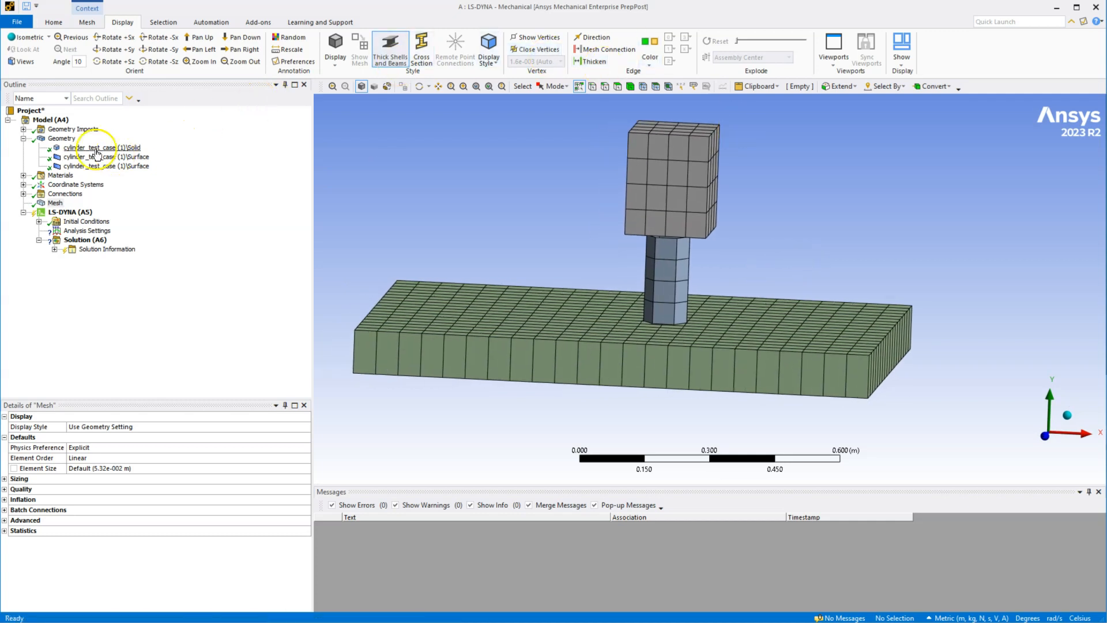
Step: Examine the scope and type of the existing Body Interaction under Connections, and how the three bodies are arranged
{"action": "left_click", "coordinate": [23, 193]}
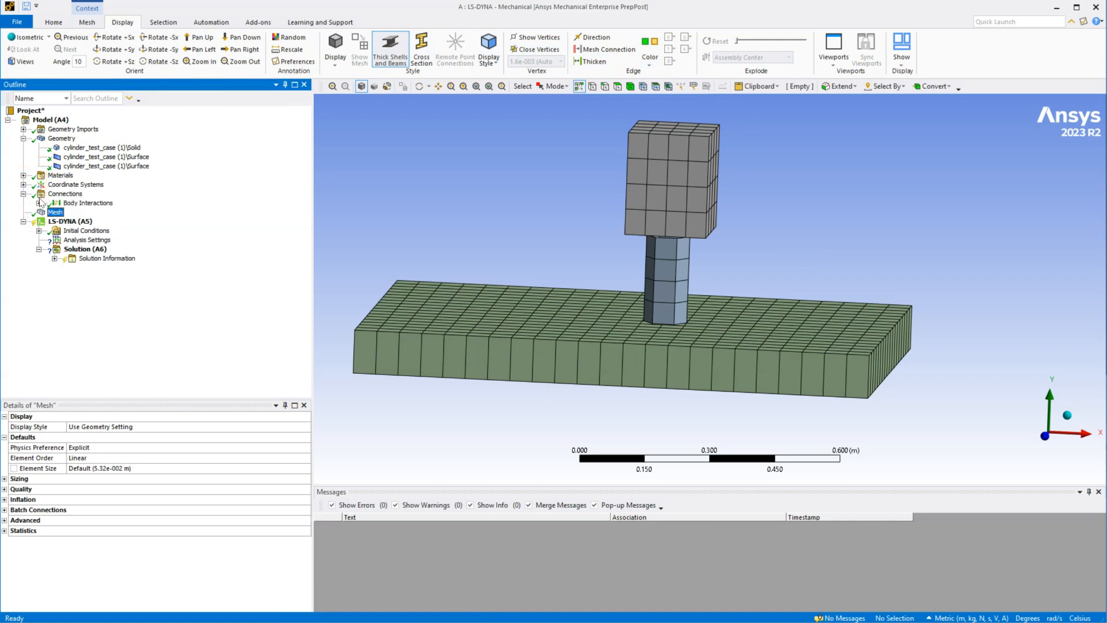
{"action": "left_click", "coordinate": [38, 202]}
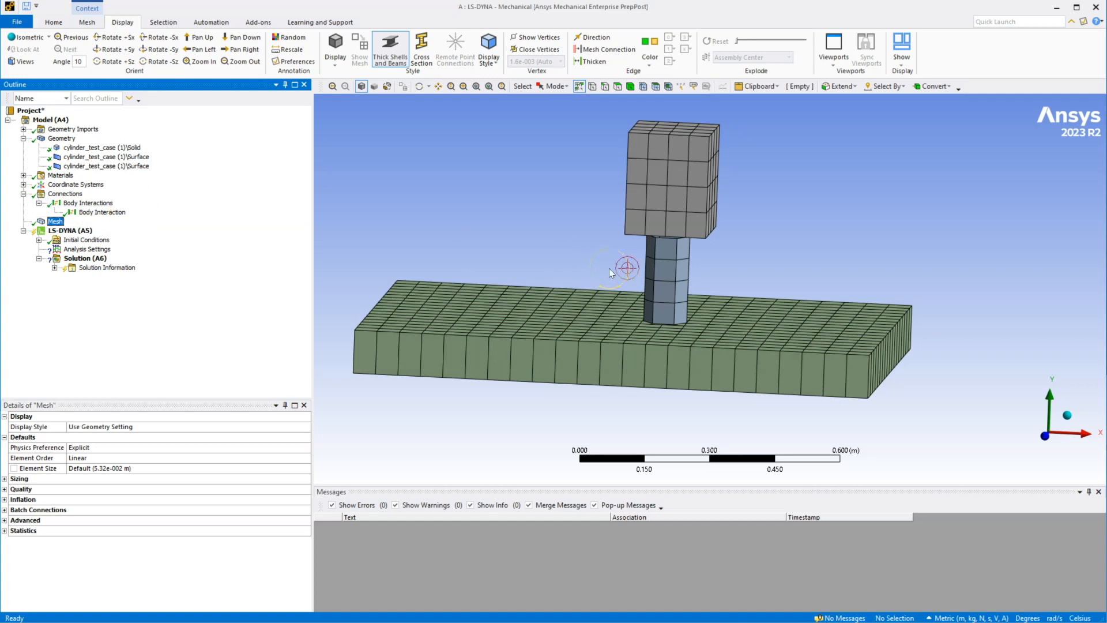
{"action": "left_click", "coordinate": [620, 163]}
{"action": "middle_click_drag", "start_coordinate": [547, 203], "coordinate": [549, 208]}
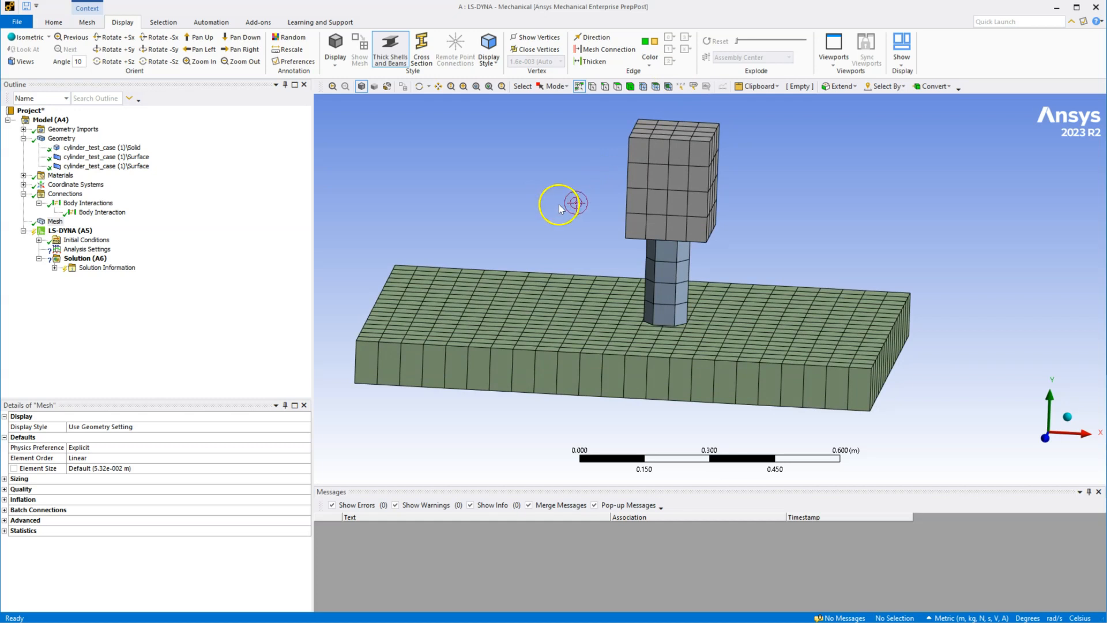
{"action": "middle_click_drag", "start_coordinate": [551, 228], "coordinate": [494, 207]}
{"action": "left_click", "coordinate": [118, 212]}
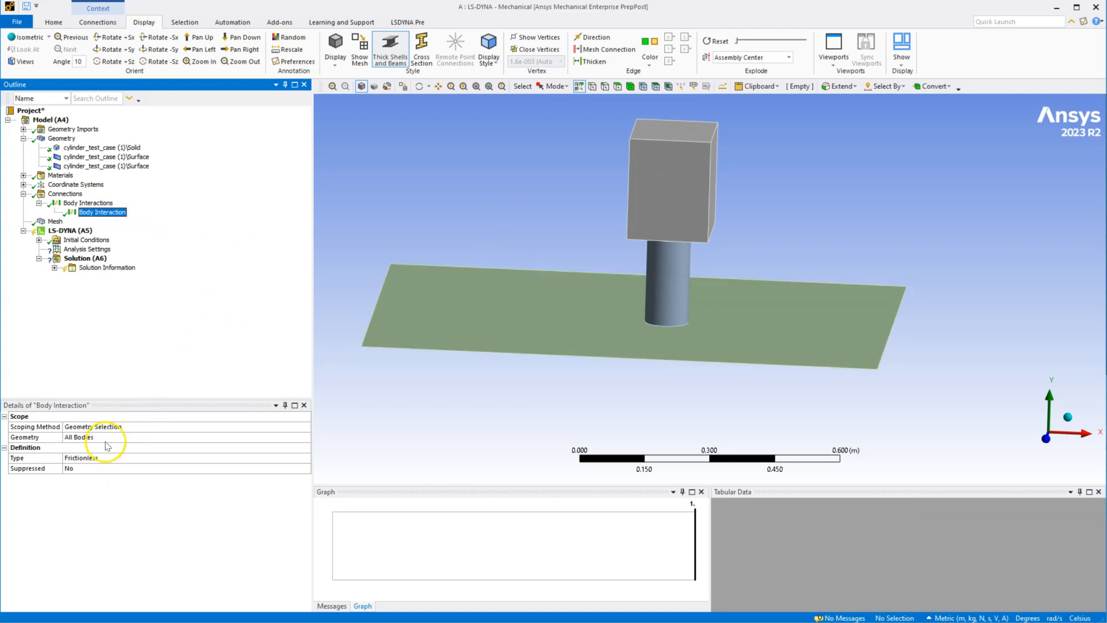
{"action": "mouse_move", "coordinate": [565, 212]}
{"action": "middle_mouse_down"}
{"action": "mouse_move", "coordinate": [580, 202]}
{"action": "mouse_move", "coordinate": [581, 213]}
{"action": "middle_mouse_up"}
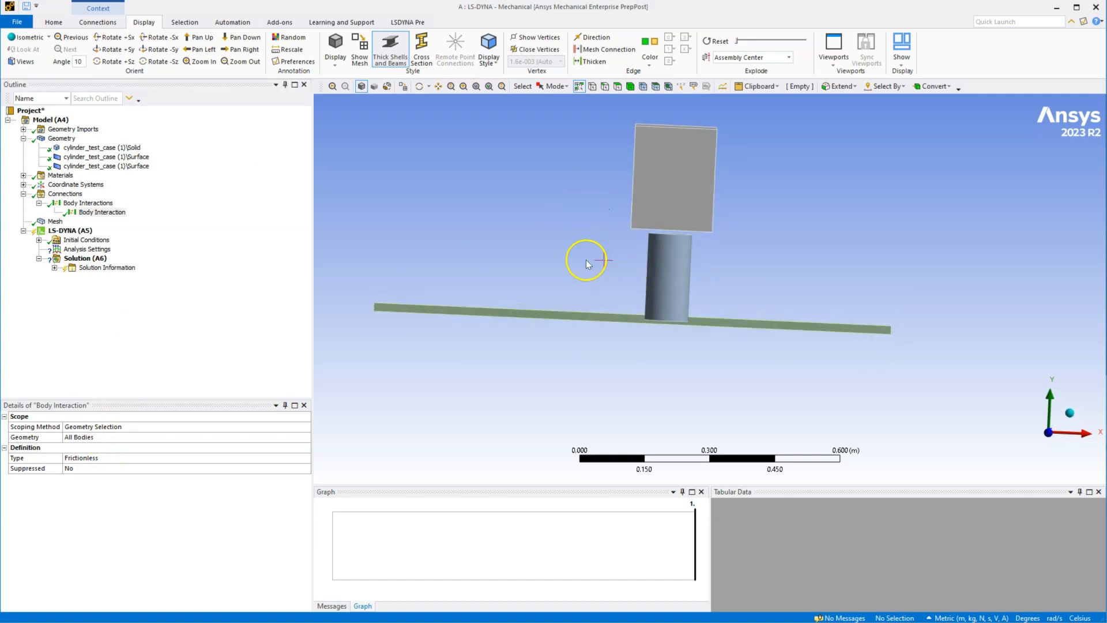
{"action": "middle_click_drag", "start_coordinate": [569, 254], "coordinate": [569, 256]}
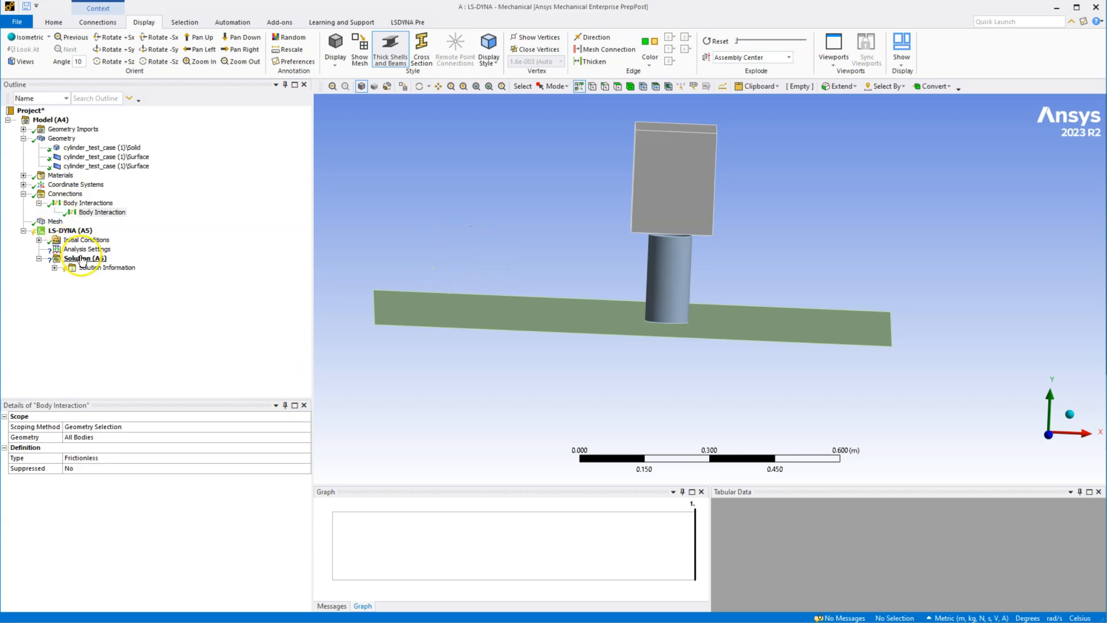
Step: Add a Fixed Support to the LS-DYNA analysis, scoped to all four edges of the flat plate
{"action": "left_click", "coordinate": [65, 231]}
{"action": "middle_click_drag", "start_coordinate": [423, 247], "coordinate": [435, 271]}
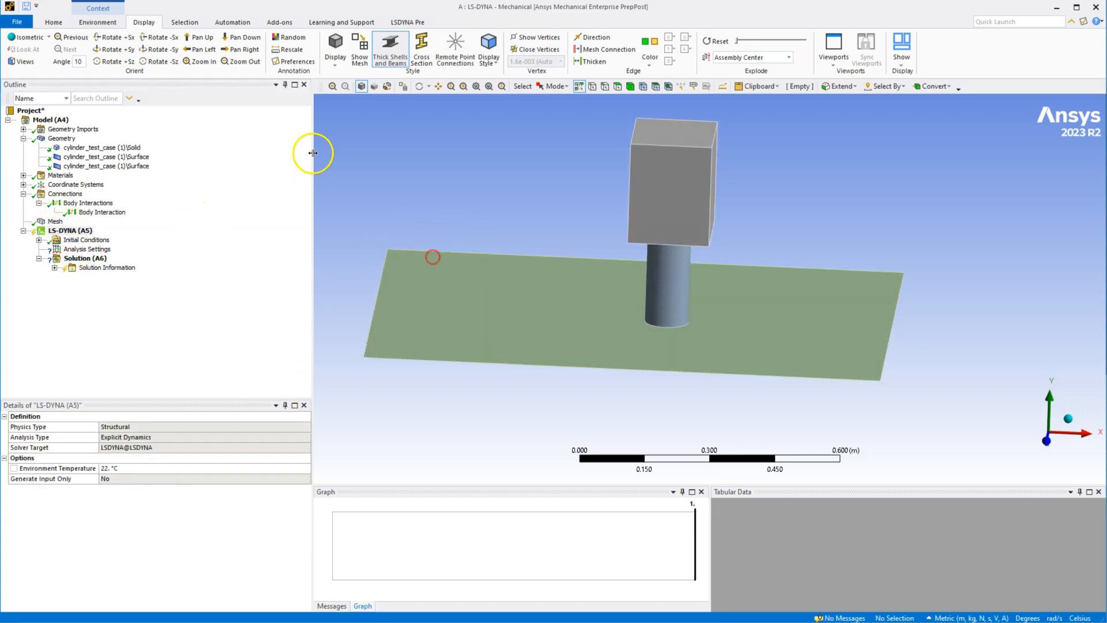
{"action": "left_click", "coordinate": [104, 22]}
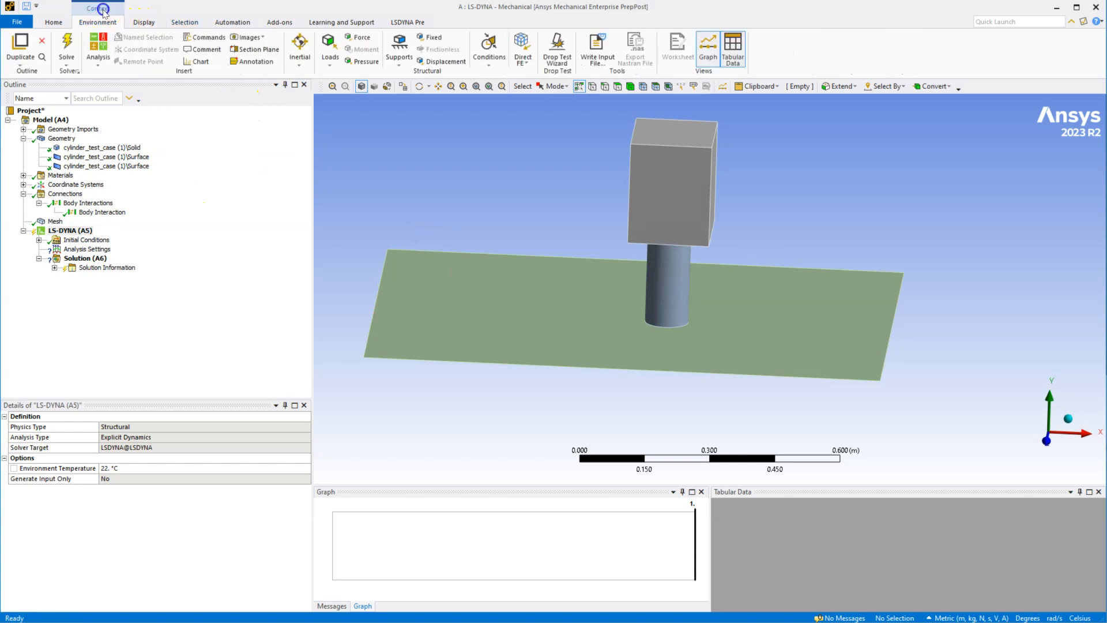
{"action": "left_click", "coordinate": [434, 38]}
{"action": "left_click", "coordinate": [539, 365]}
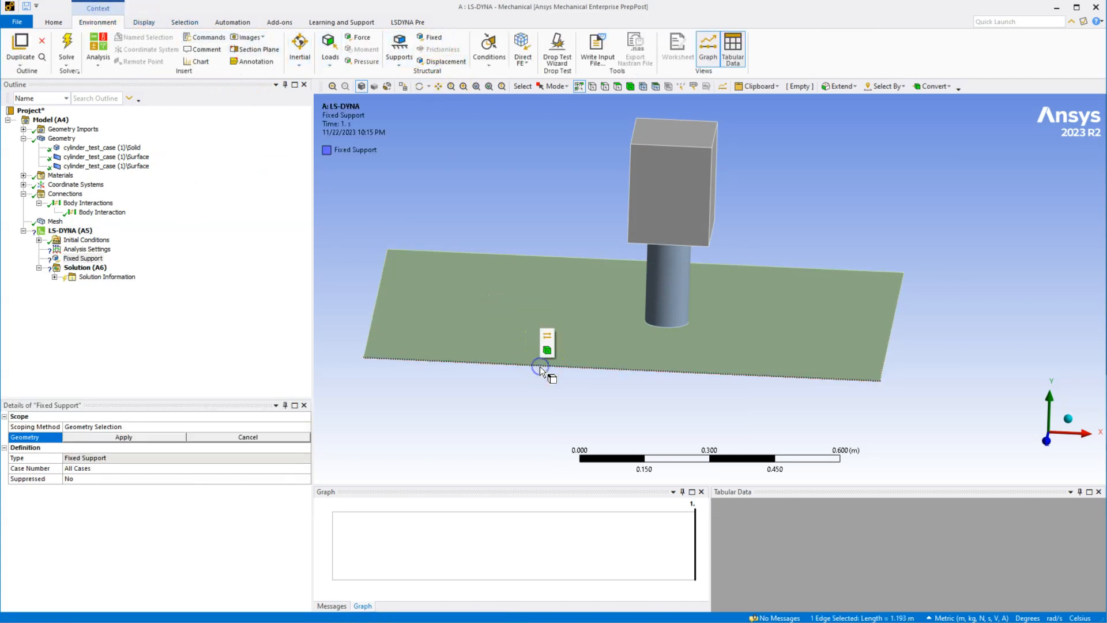
{"action": "left_click", "coordinate": [889, 336], "text": "ctrl"}
{"action": "left_click", "coordinate": [859, 269], "text": "ctrl"}
{"action": "left_click", "coordinate": [372, 309], "text": "ctrl"}
{"action": "left_click", "coordinate": [129, 440]}
{"action": "middle_click_drag", "start_coordinate": [486, 420], "coordinate": [500, 398]}
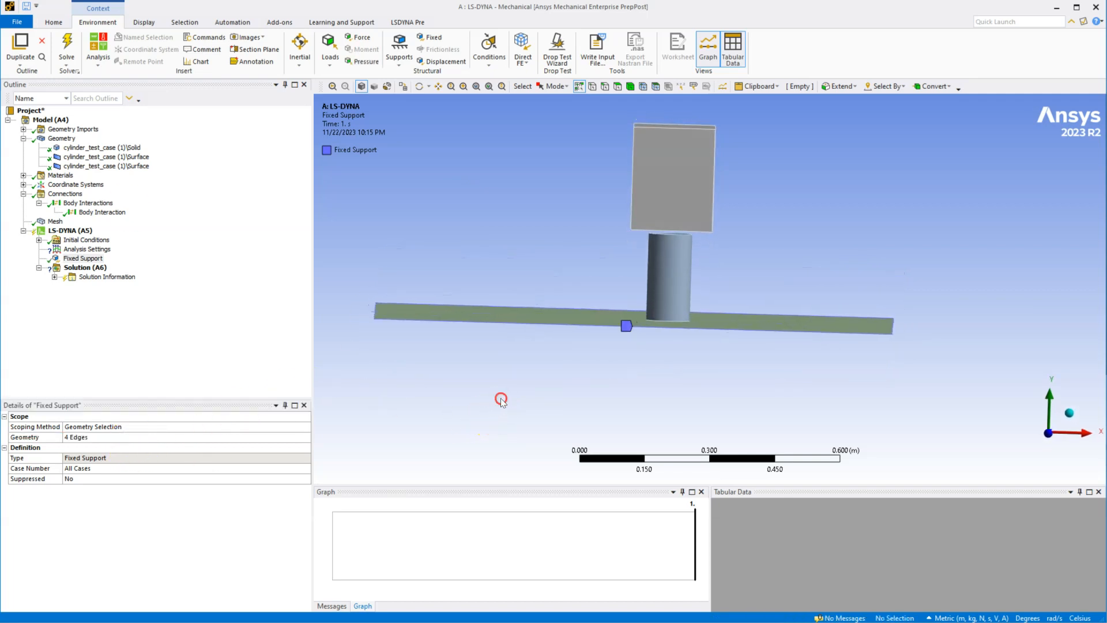
{"action": "middle_click_drag", "start_coordinate": [661, 198], "coordinate": [859, 200]}
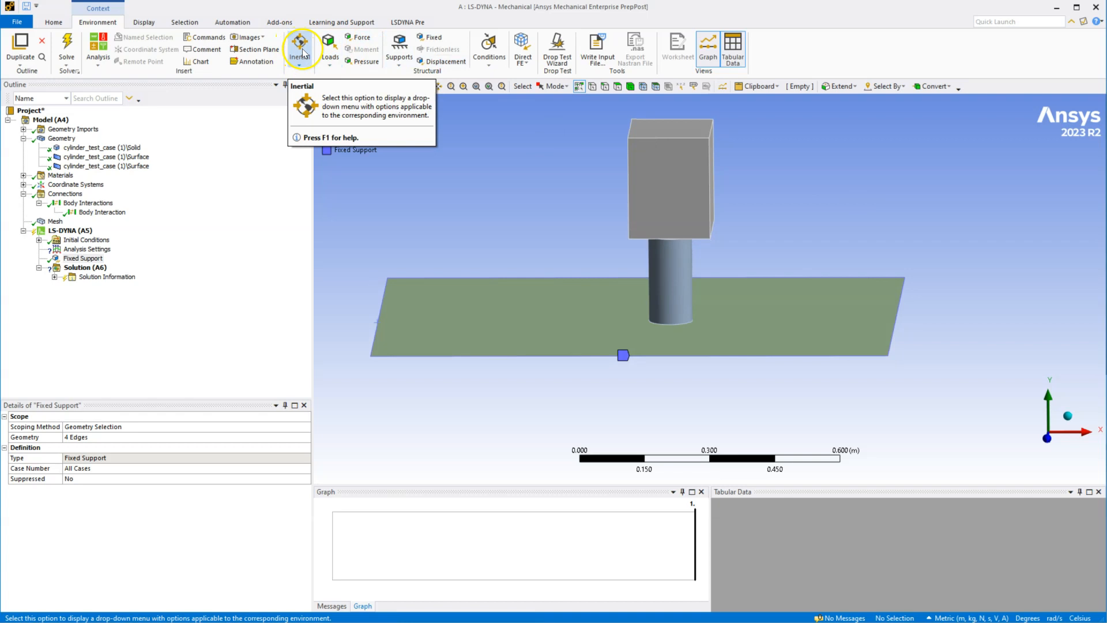
Step: Add Standard Earth Gravity to the LS-DYNA analysis, acting in the -Y direction
{"action": "left_click", "coordinate": [66, 230]}
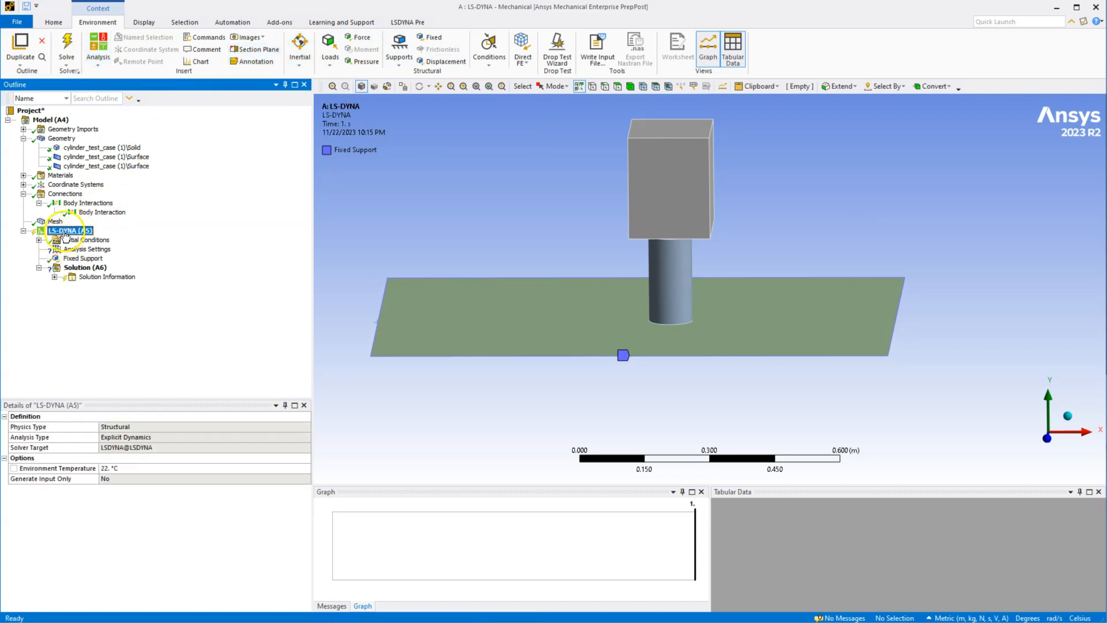
{"action": "left_click", "coordinate": [296, 54]}
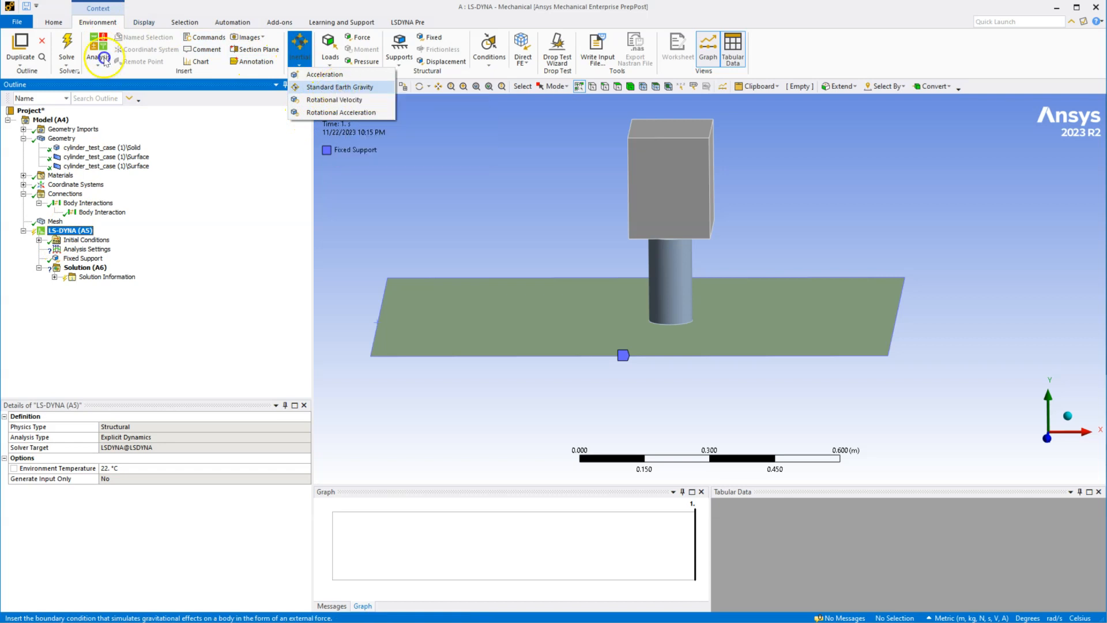
{"action": "left_click", "coordinate": [339, 87]}
{"action": "middle_click_drag", "start_coordinate": [452, 227], "coordinate": [415, 227]}
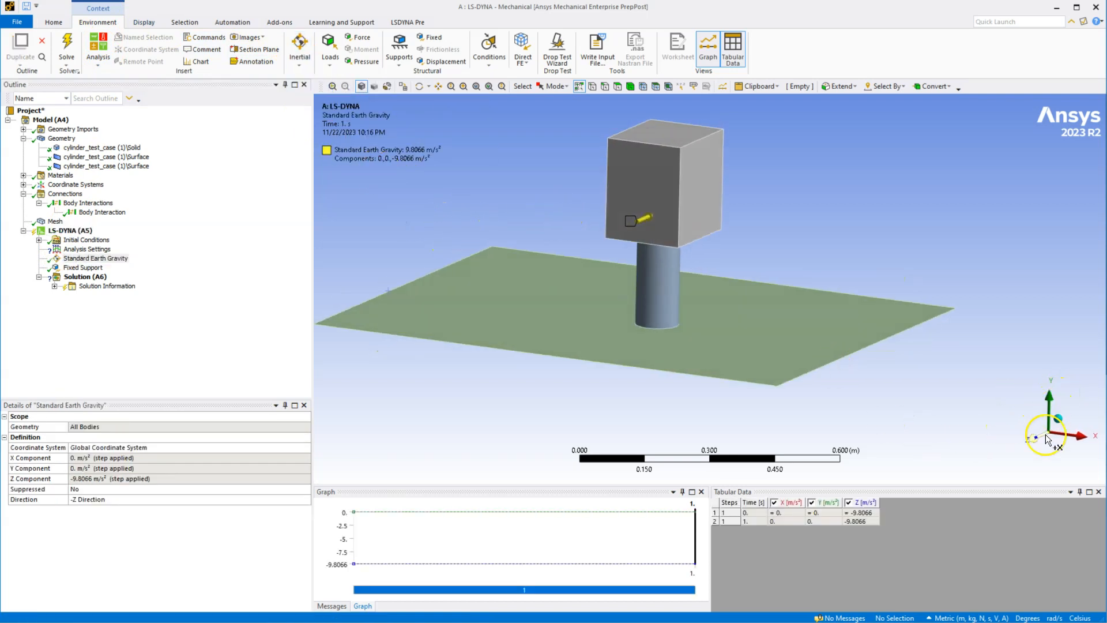
{"action": "left_click", "coordinate": [243, 500]}
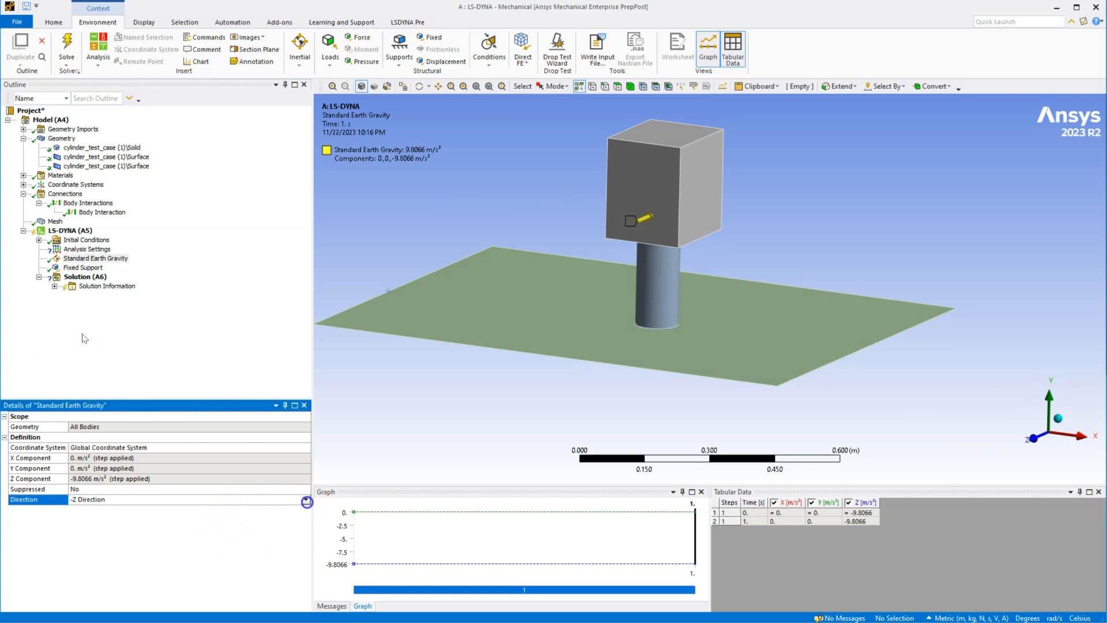
{"action": "left_click", "coordinate": [306, 499]}
{"action": "left_click", "coordinate": [190, 533]}
{"action": "middle_click_drag", "start_coordinate": [542, 333], "coordinate": [578, 333]}
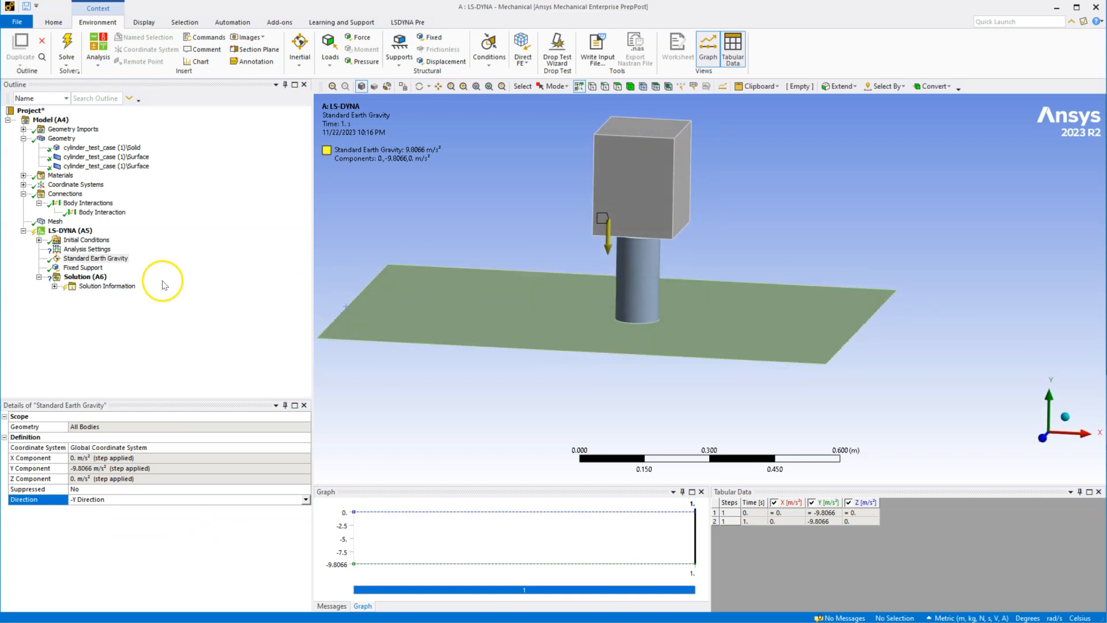
Step: Look at the analysis End Time setting, the mesh's Physics Preference options and the meshed bodies, leaving the preference at Explicit
{"action": "left_click", "coordinate": [93, 249]}
{"action": "left_click", "coordinate": [158, 427]}
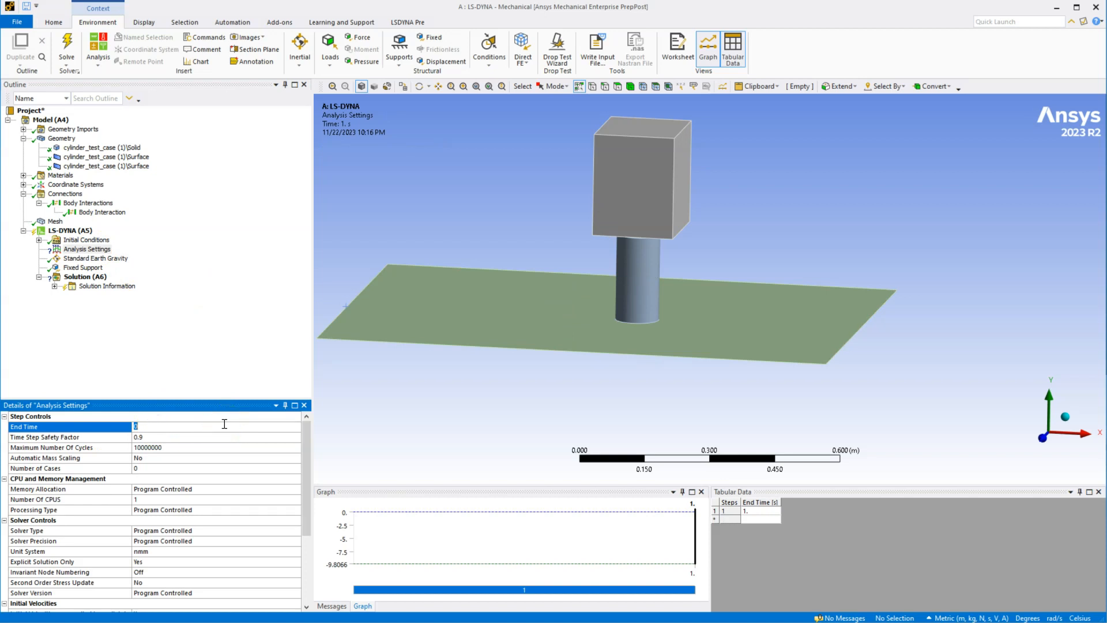
{"action": "left_click", "coordinate": [55, 220]}
{"action": "middle_click_drag", "start_coordinate": [500, 275], "coordinate": [682, 330]}
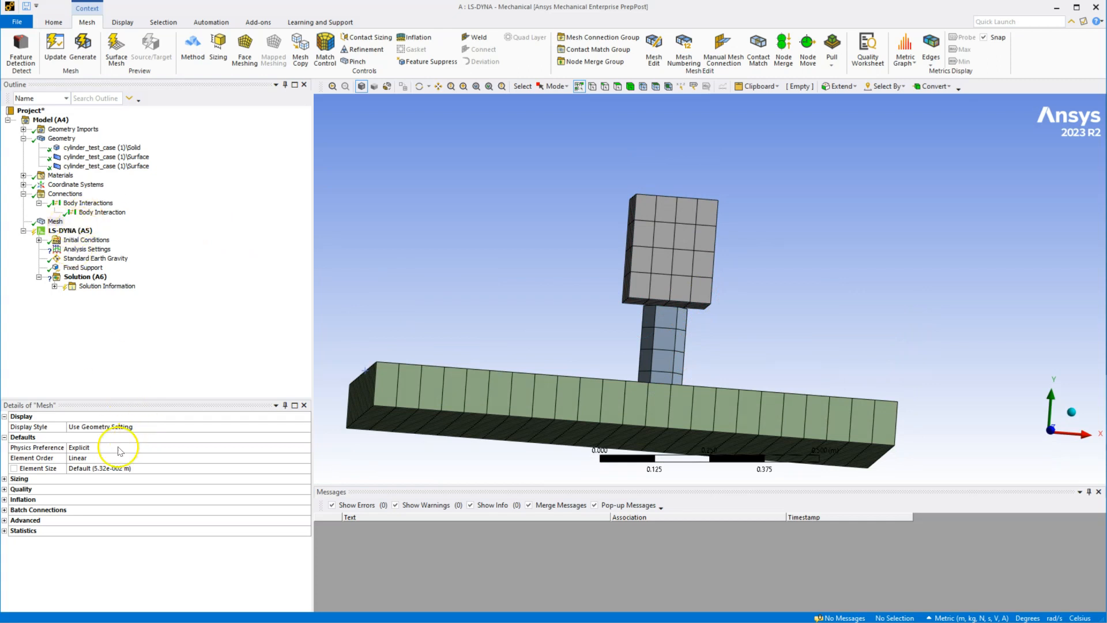
{"action": "left_click", "coordinate": [108, 451]}
{"action": "left_click", "coordinate": [305, 448]}
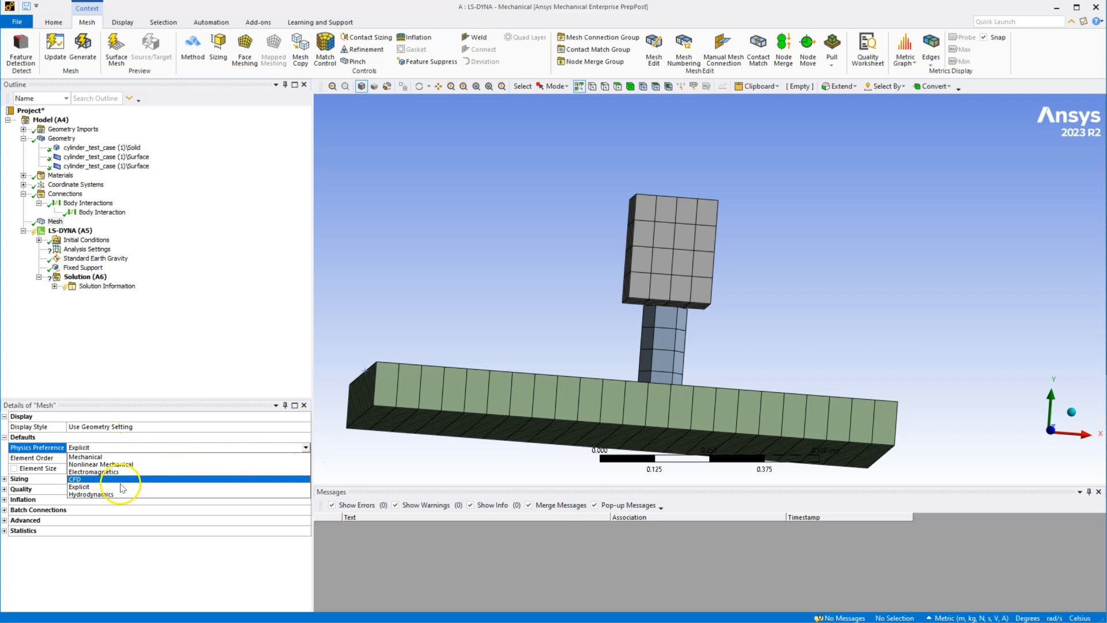
{"action": "left_click", "coordinate": [356, 316]}
{"action": "middle_click_drag", "start_coordinate": [476, 276], "coordinate": [441, 317]}
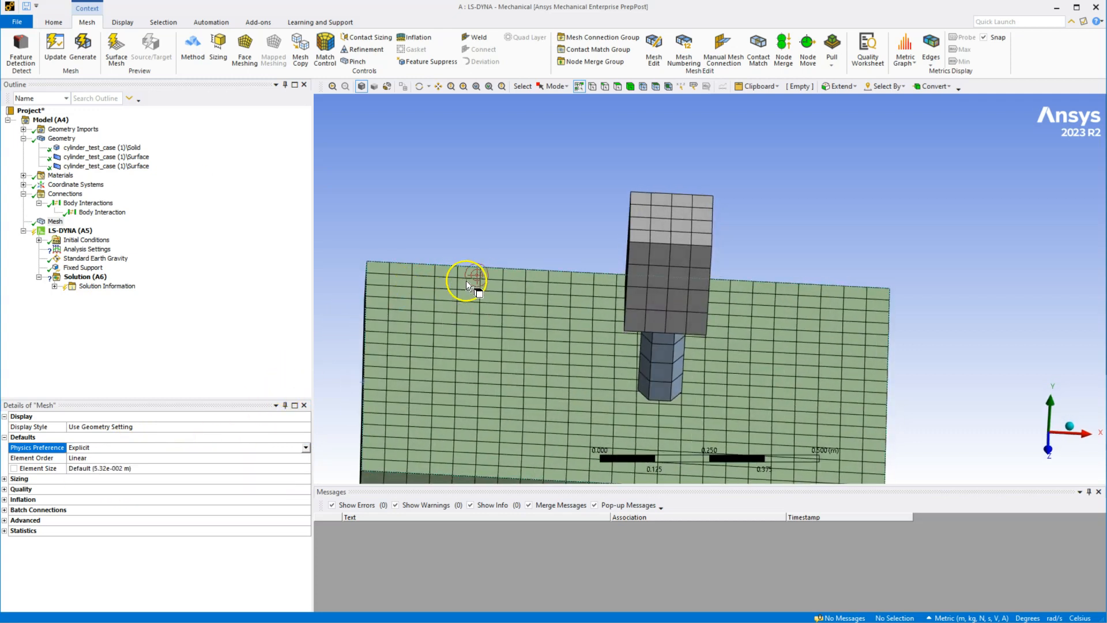
{"action": "middle_click_drag", "start_coordinate": [494, 342], "coordinate": [512, 283], "text": "ctrl"}
{"action": "middle_click_drag", "start_coordinate": [550, 316], "coordinate": [601, 338]}
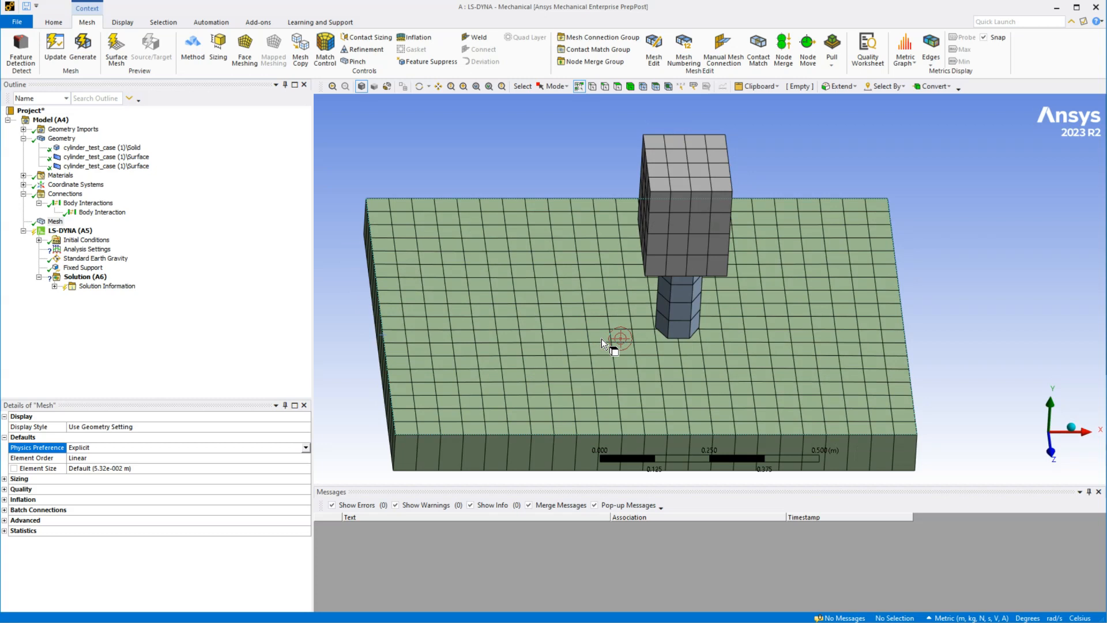
{"action": "middle_click_drag", "start_coordinate": [647, 328], "coordinate": [653, 305]}
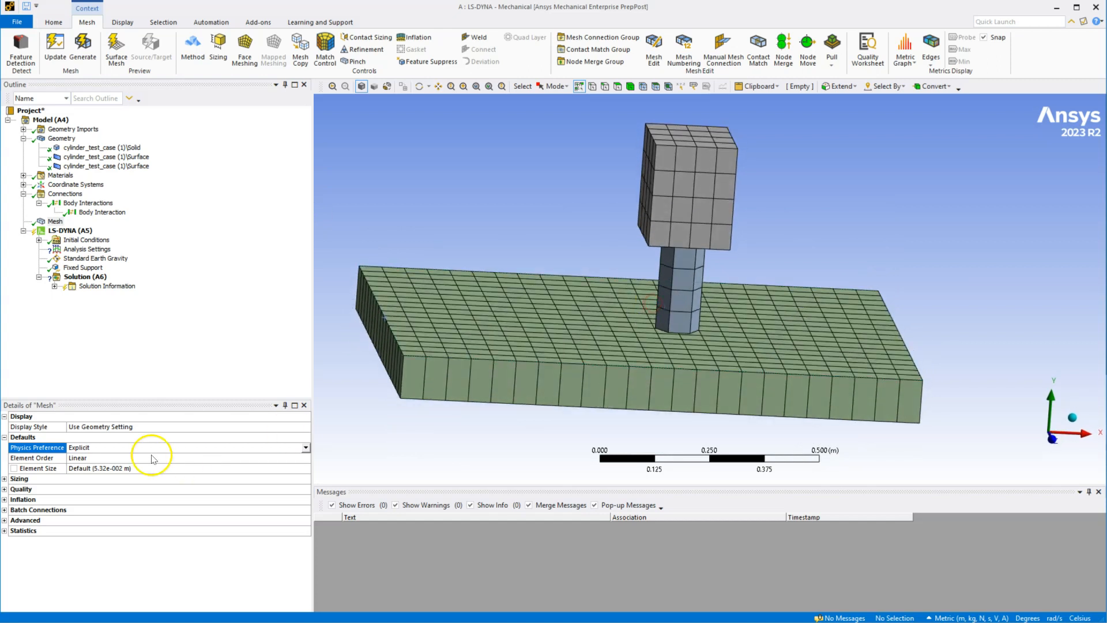
Step: Set the End Time of the LS-DYNA analysis to 0.1 s
{"action": "left_click", "coordinate": [82, 232]}
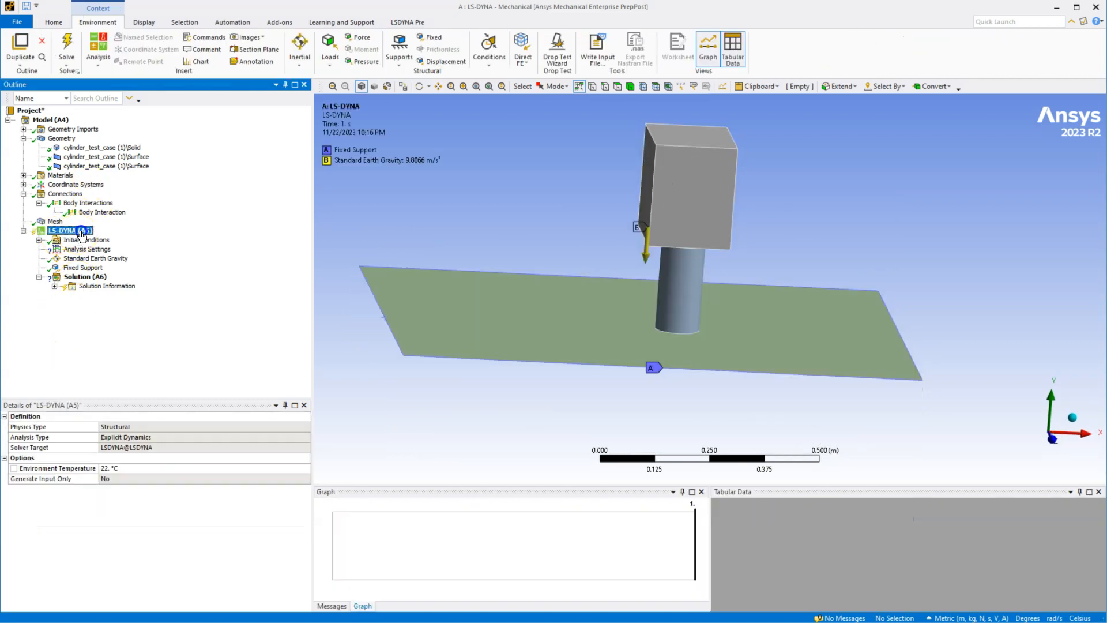
{"action": "left_click", "coordinate": [83, 250]}
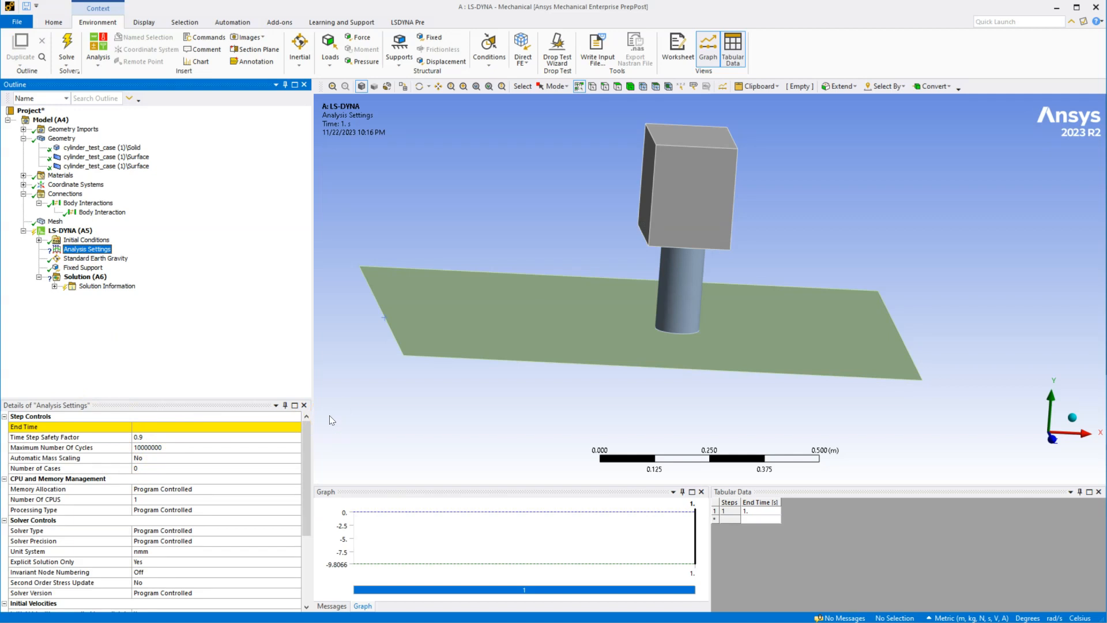
{"action": "left_click", "coordinate": [231, 431]}
{"action": "left_click", "coordinate": [231, 432]}
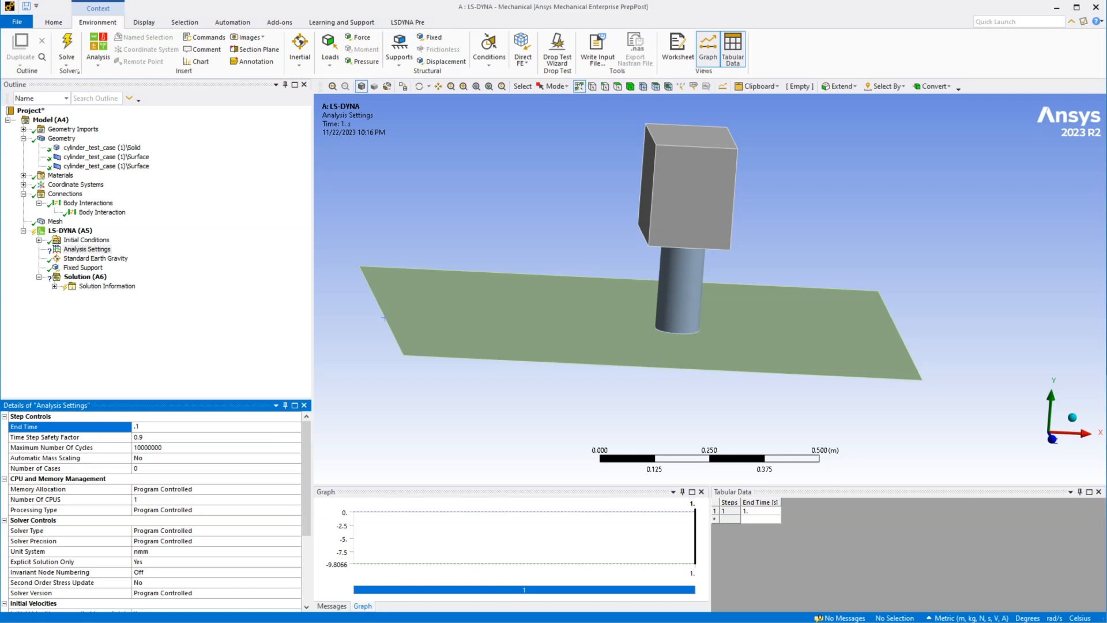
{"action": "left_click", "coordinate": [433, 279]}
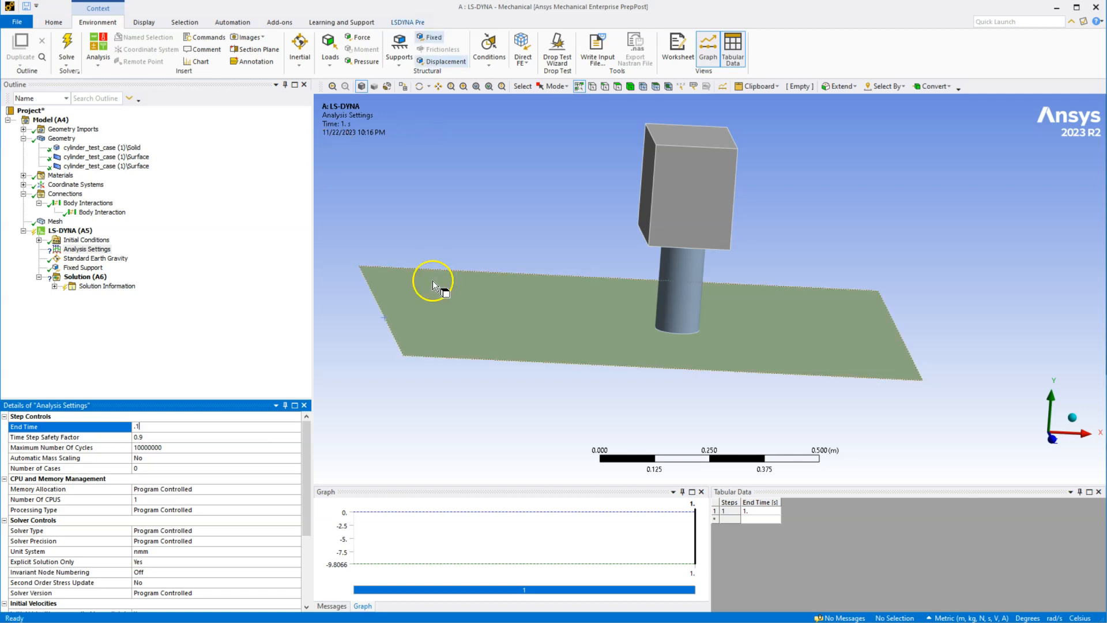
{"action": "middle_click_drag", "start_coordinate": [390, 239], "coordinate": [407, 209]}
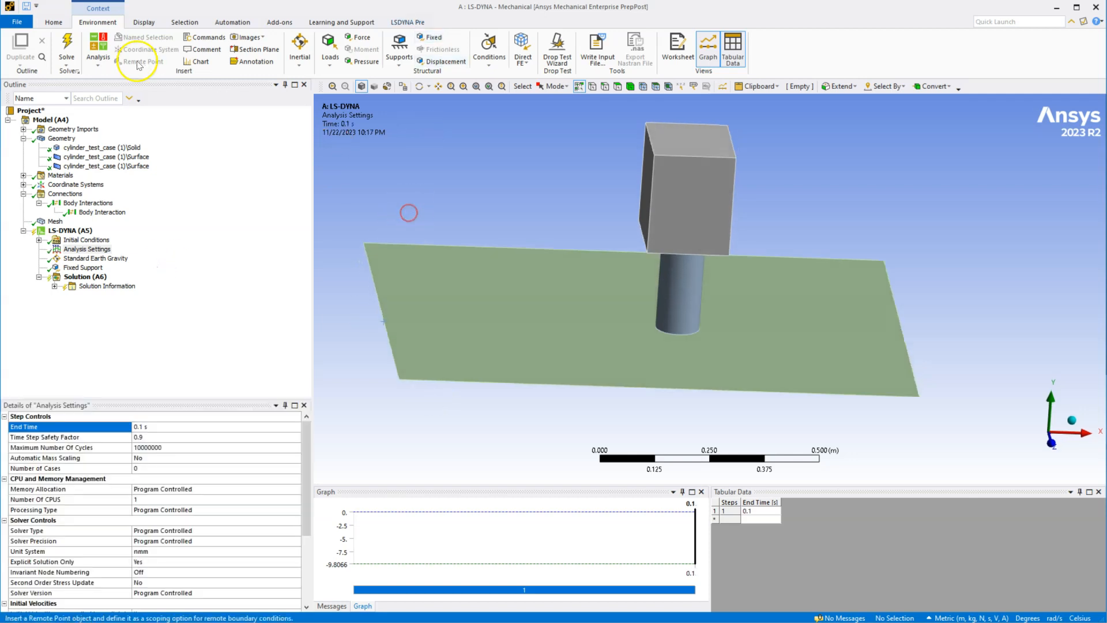
Step: Solve the LS-DYNA analysis and display the Total Deformation tracker under Solution Information while it runs
{"action": "left_click", "coordinate": [67, 47]}
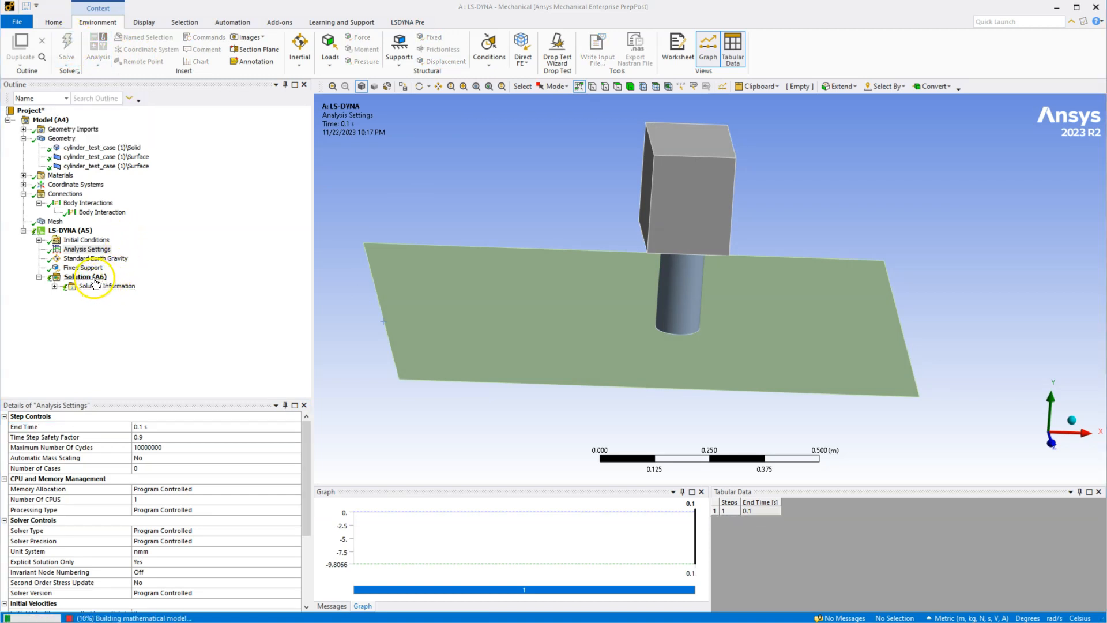
{"action": "left_click", "coordinate": [54, 286]}
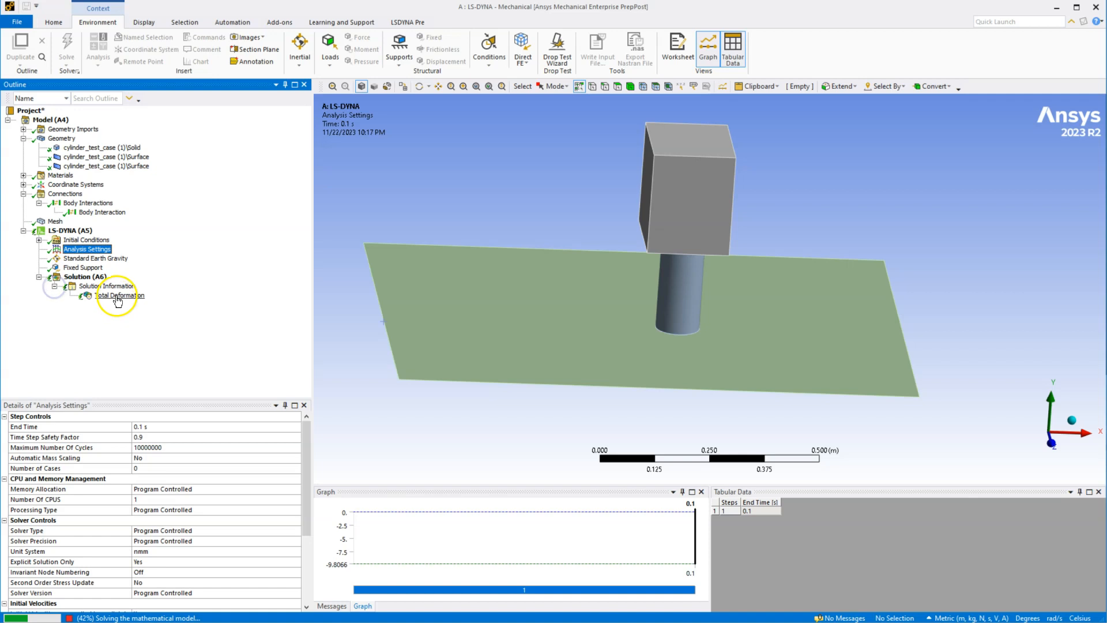
{"action": "left_click", "coordinate": [117, 295]}
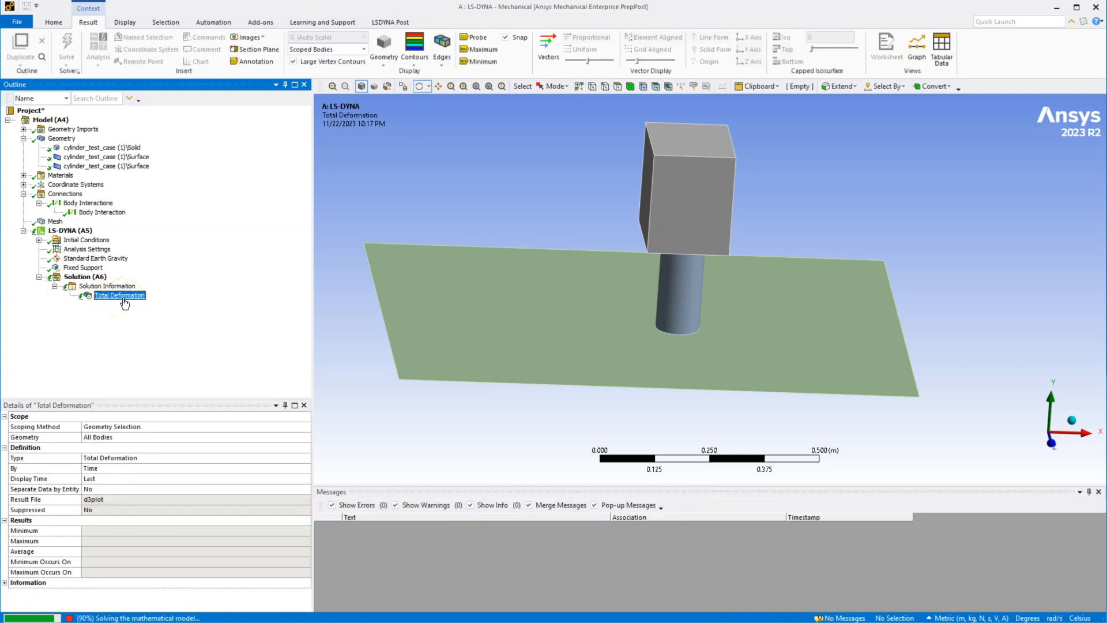
Step: Switch the Total Deformation tracker under Solution Information to automatic mode and view the deformed bodies from the side
{"action": "right_click", "coordinate": [124, 303]}
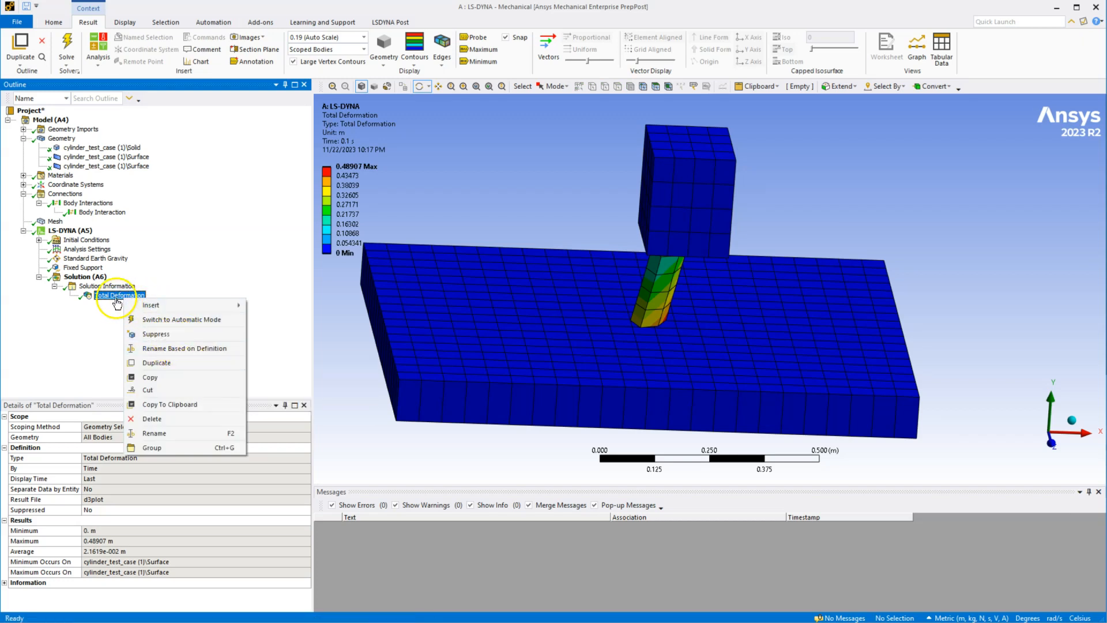
{"action": "right_click", "coordinate": [106, 296]}
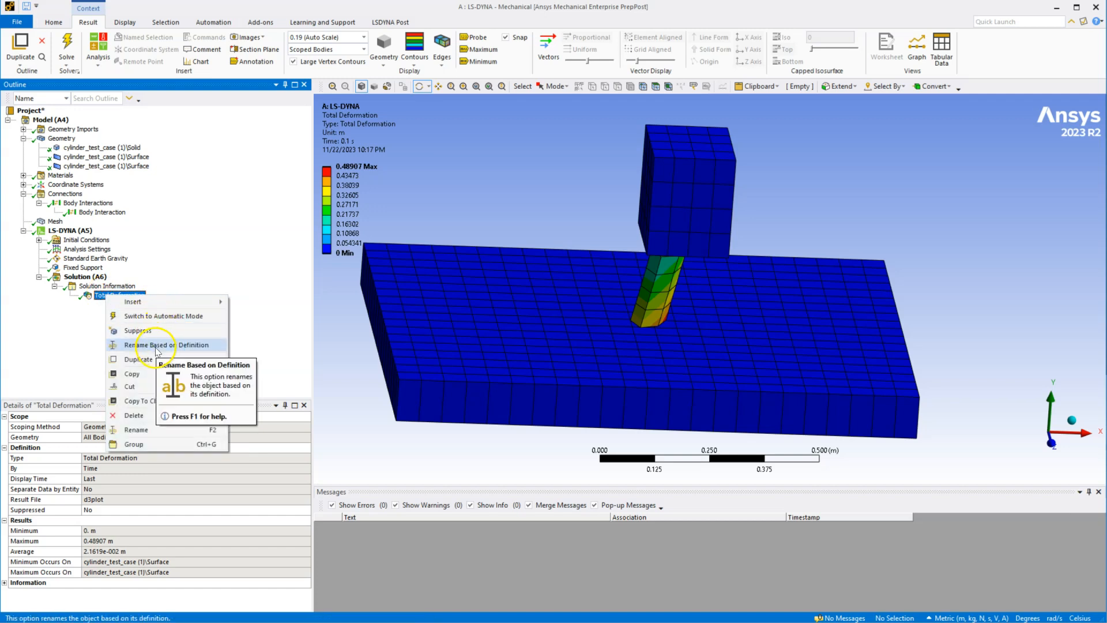
{"action": "left_click", "coordinate": [161, 316]}
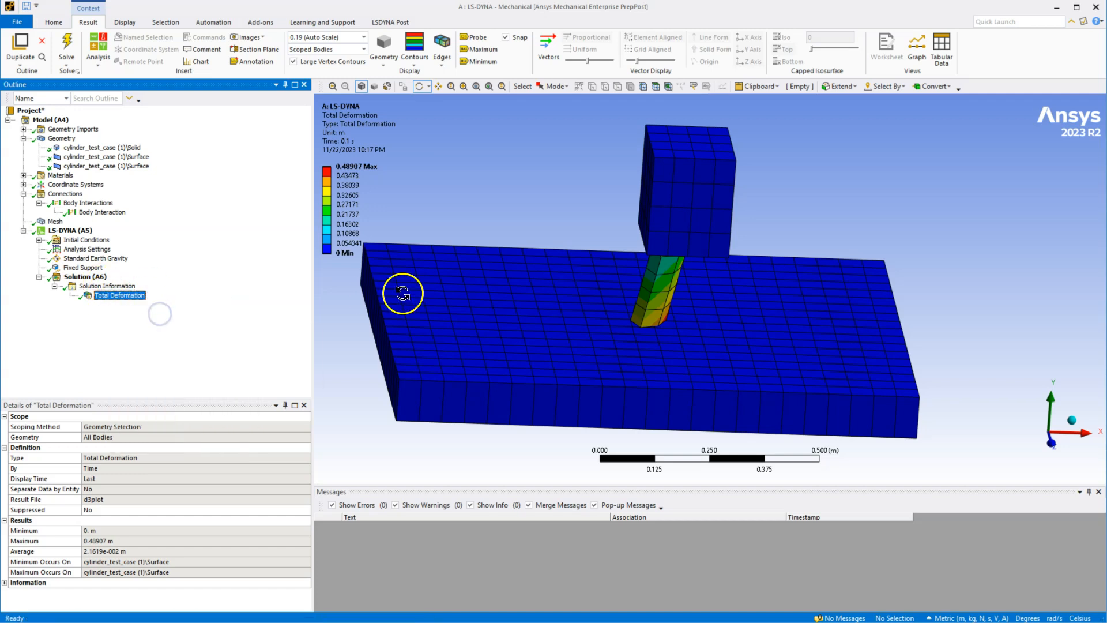
{"action": "left_click_drag", "start_coordinate": [592, 379], "coordinate": [594, 368]}
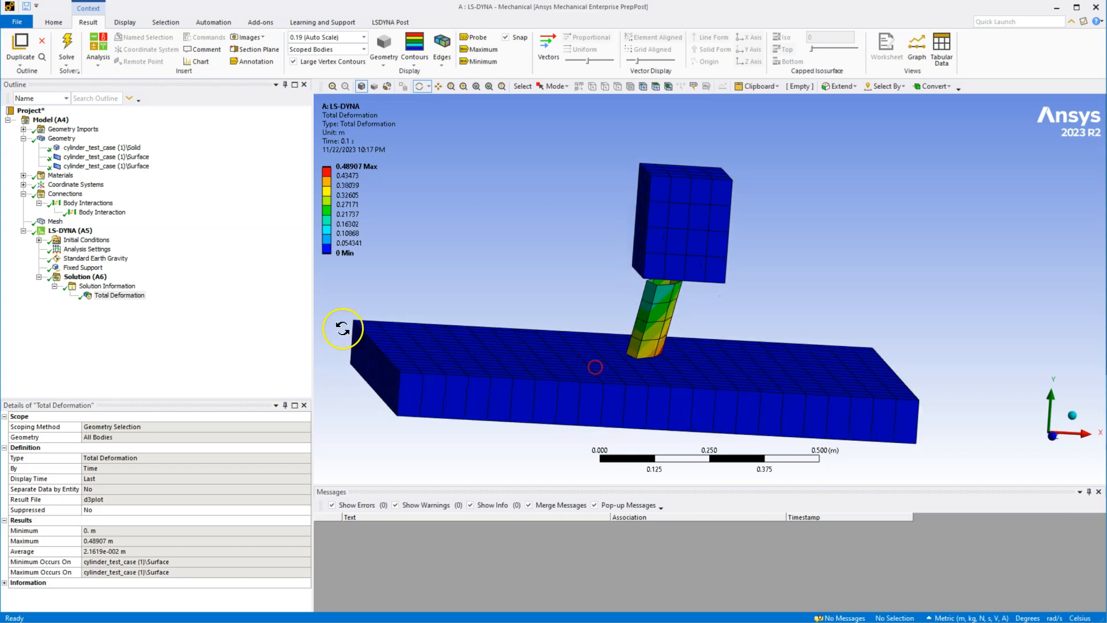
Step: Add a Total Deformation result for all bodies to the Solution and evaluate it
{"action": "left_click", "coordinate": [85, 276]}
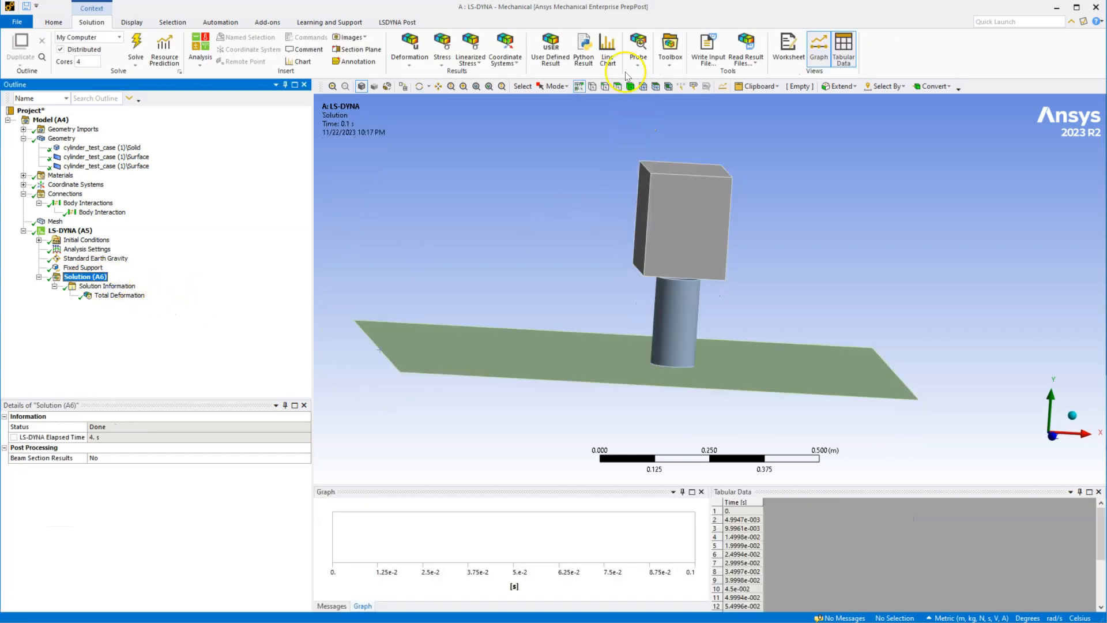
{"action": "left_click", "coordinate": [409, 52]}
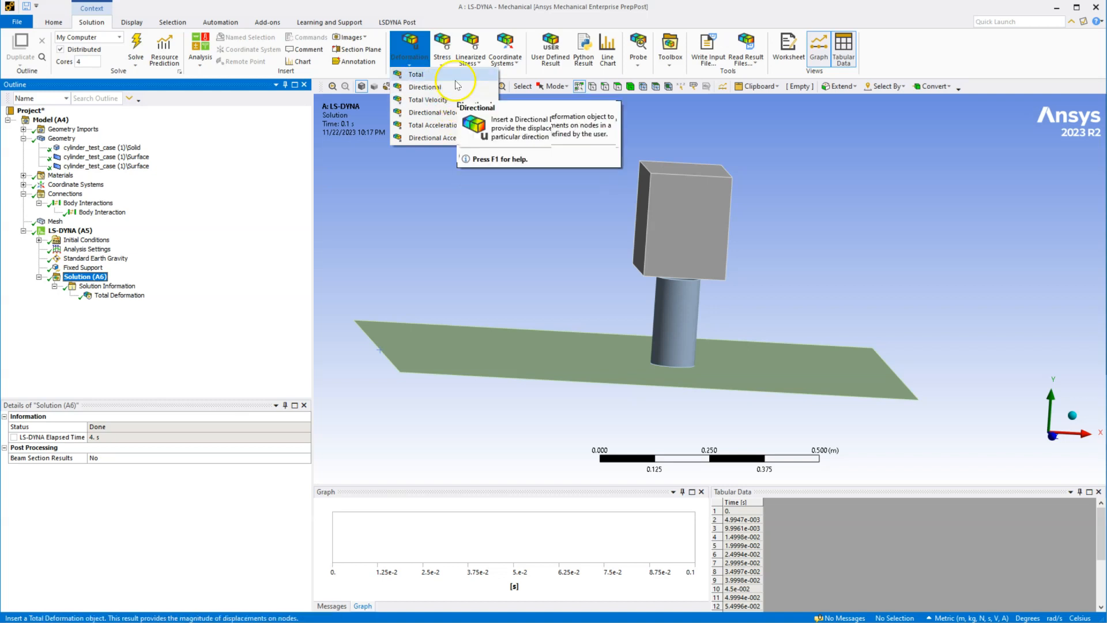
{"action": "left_click", "coordinate": [456, 73]}
{"action": "middle_click_drag", "start_coordinate": [513, 256], "coordinate": [543, 260]}
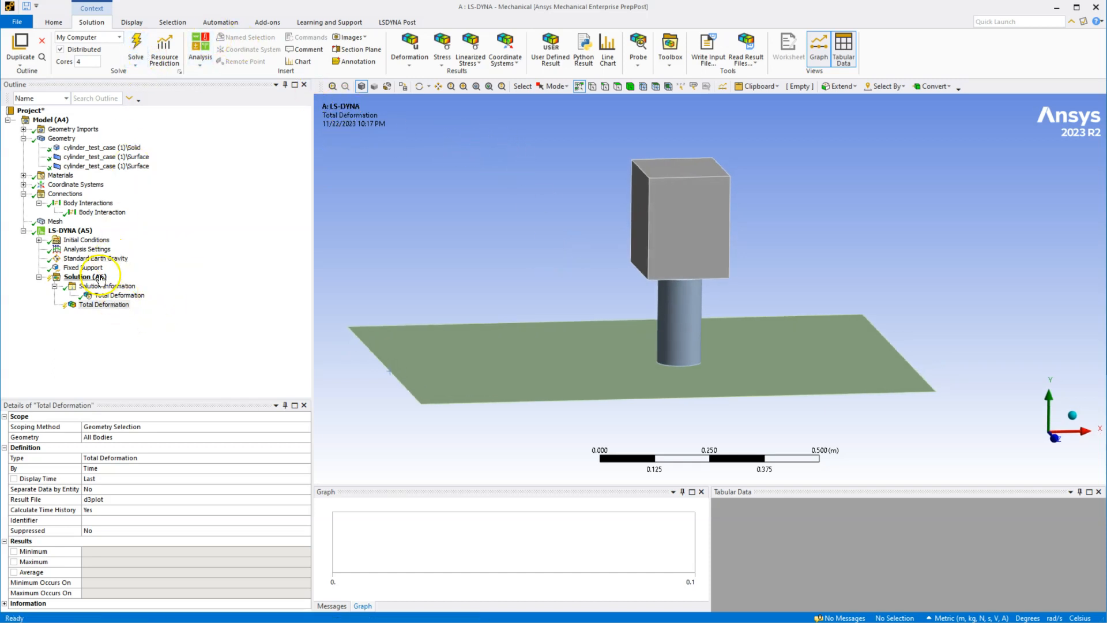
{"action": "left_click", "coordinate": [133, 46]}
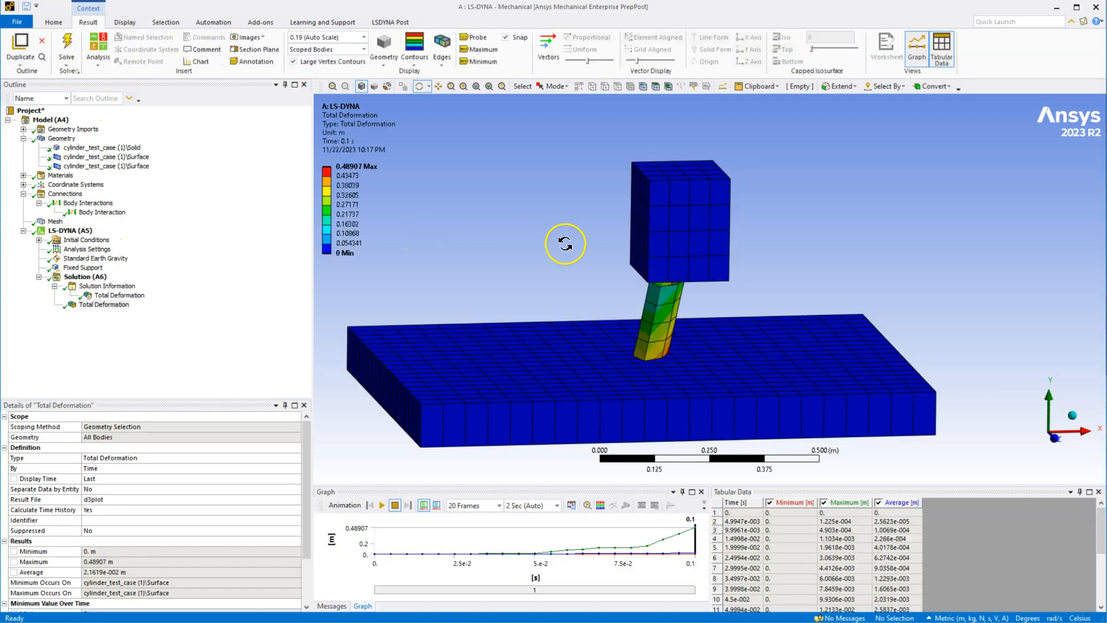
Step: Play the Total Deformation animation, watching the cylinder from the side, and stop it
{"action": "mouse_move", "coordinate": [604, 251]}
{"action": "left_mouse_down"}
{"action": "mouse_move", "coordinate": [617, 245]}
{"action": "mouse_move", "coordinate": [604, 248]}
{"action": "left_mouse_up"}
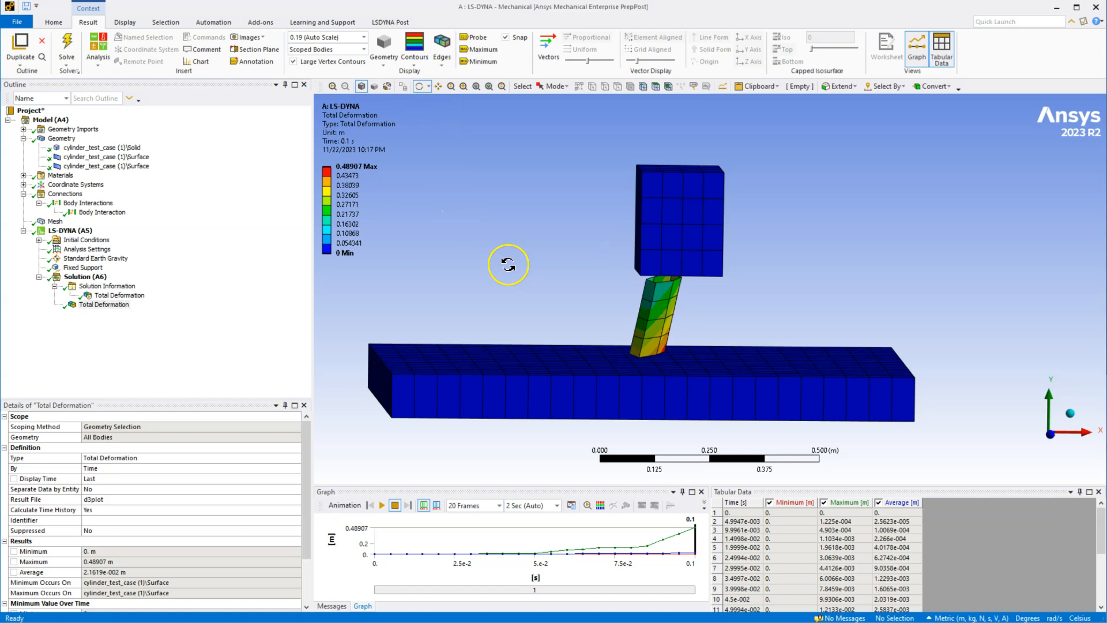
{"action": "left_click_drag", "start_coordinate": [507, 264], "coordinate": [502, 258]}
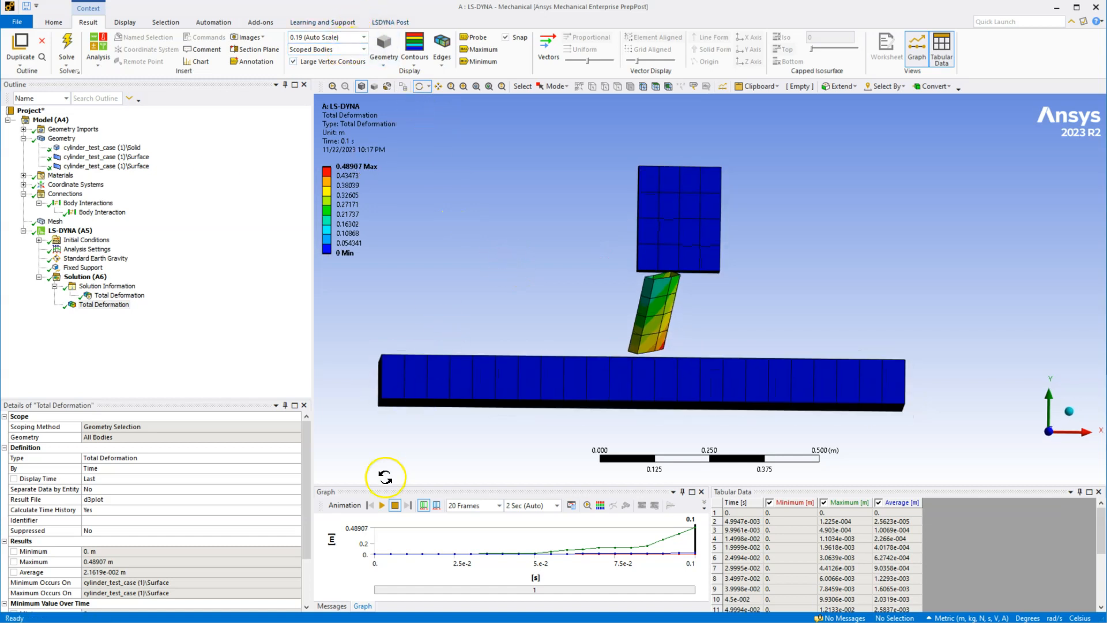
{"action": "left_click", "coordinate": [382, 506]}
{"action": "left_click_drag", "start_coordinate": [504, 294], "coordinate": [552, 308]}
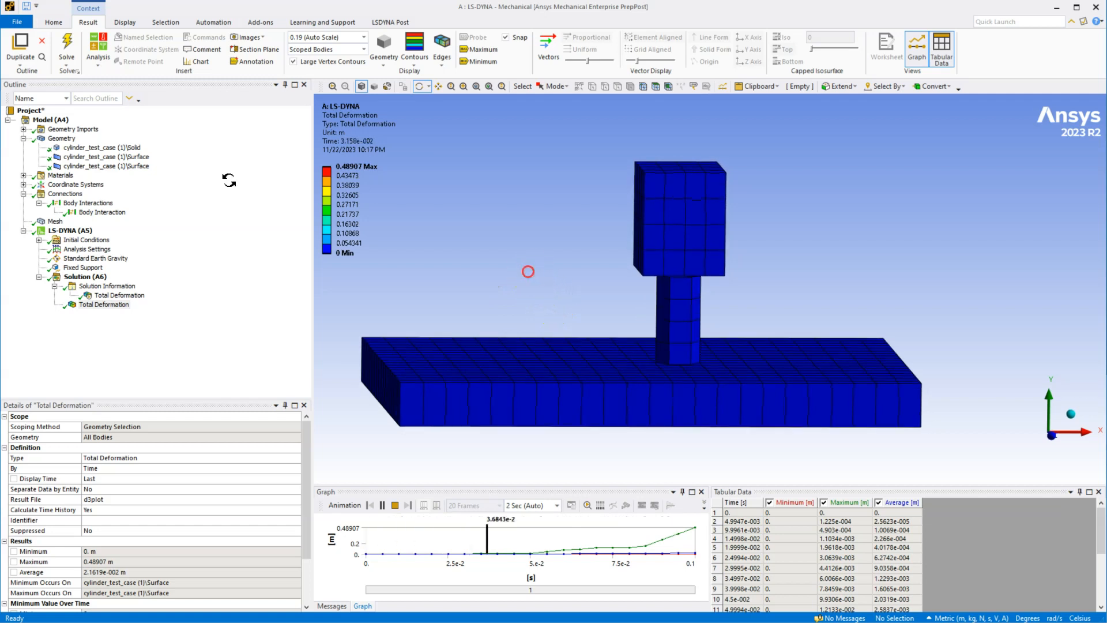
{"action": "left_click", "coordinate": [394, 505]}
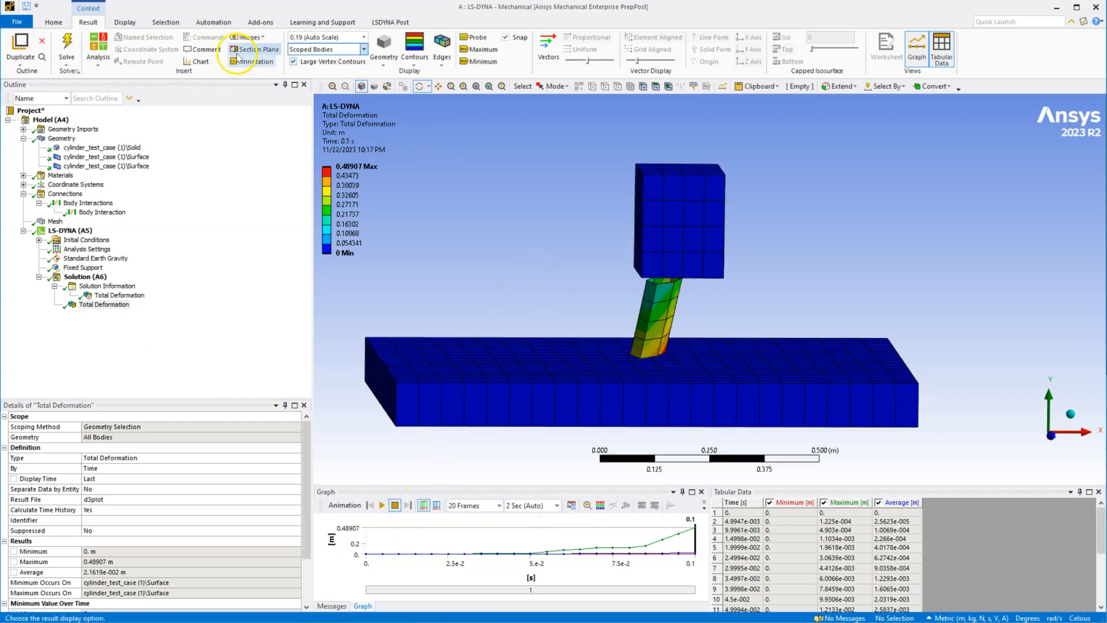
Step: Set the deformation scale to 1.0 (True Scale) and play the Total Deformation animation, viewing the cylinder's motion from several angles
{"action": "left_click", "coordinate": [363, 38]}
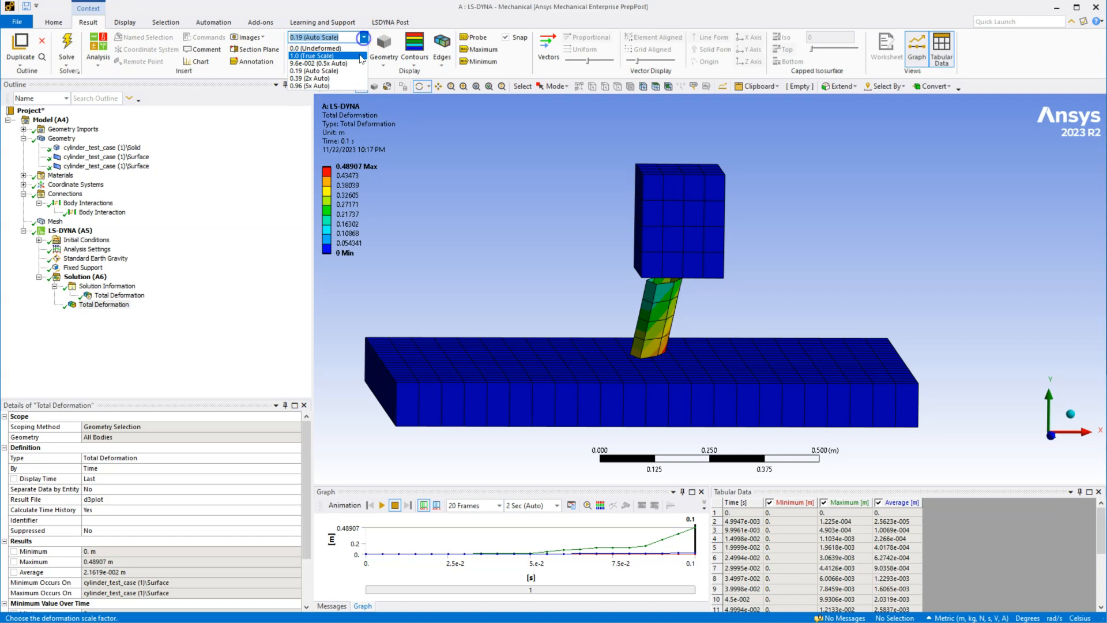
{"action": "left_click", "coordinate": [333, 53]}
{"action": "mouse_move", "coordinate": [528, 202]}
{"action": "left_mouse_down"}
{"action": "mouse_move", "coordinate": [506, 197]}
{"action": "mouse_move", "coordinate": [528, 198]}
{"action": "mouse_move", "coordinate": [524, 206]}
{"action": "left_mouse_up"}
{"action": "left_click", "coordinate": [382, 505]}
{"action": "left_click", "coordinate": [494, 278]}
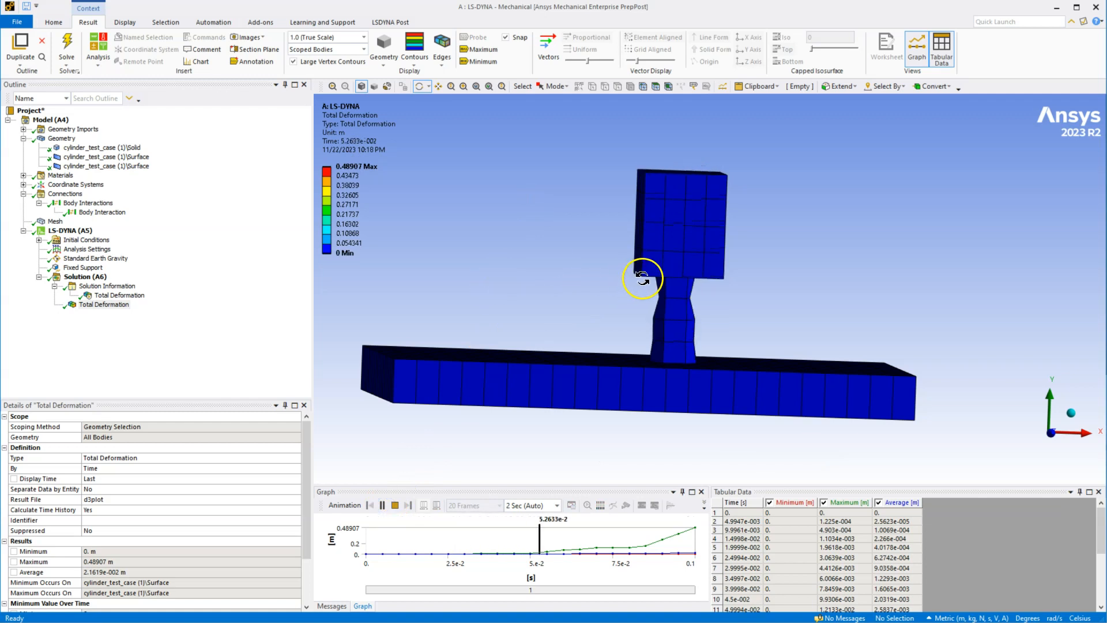
{"action": "left_click_drag", "start_coordinate": [585, 247], "coordinate": [558, 244]}
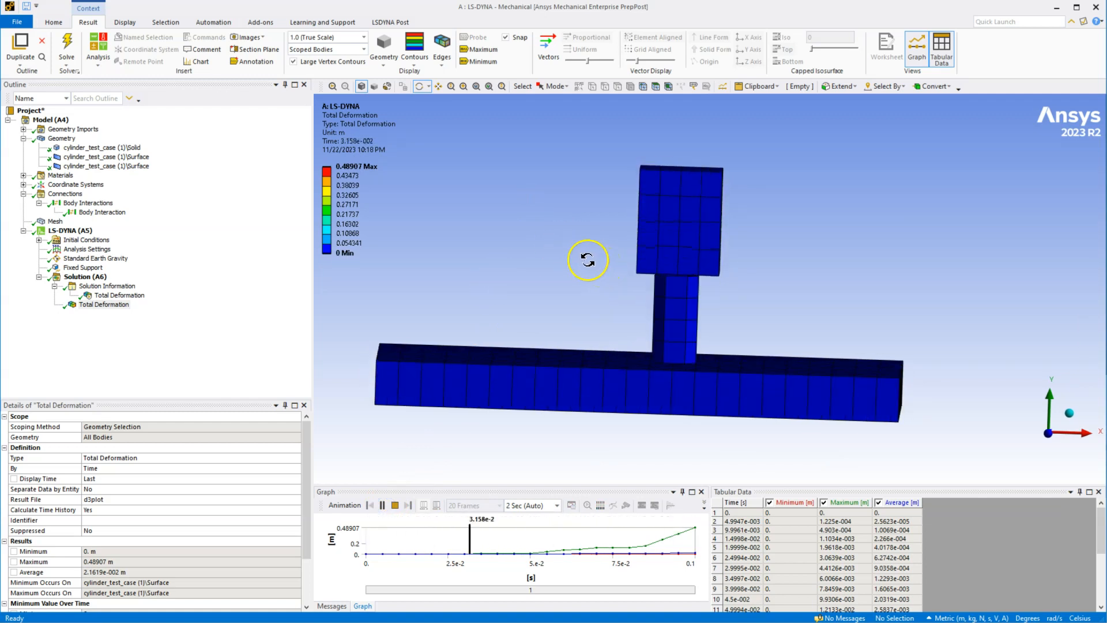
{"action": "mouse_move", "coordinate": [575, 256]}
{"action": "left_mouse_down"}
{"action": "mouse_move", "coordinate": [566, 263]}
{"action": "mouse_move", "coordinate": [561, 242]}
{"action": "mouse_move", "coordinate": [581, 250]}
{"action": "mouse_move", "coordinate": [573, 257]}
{"action": "left_mouse_up"}
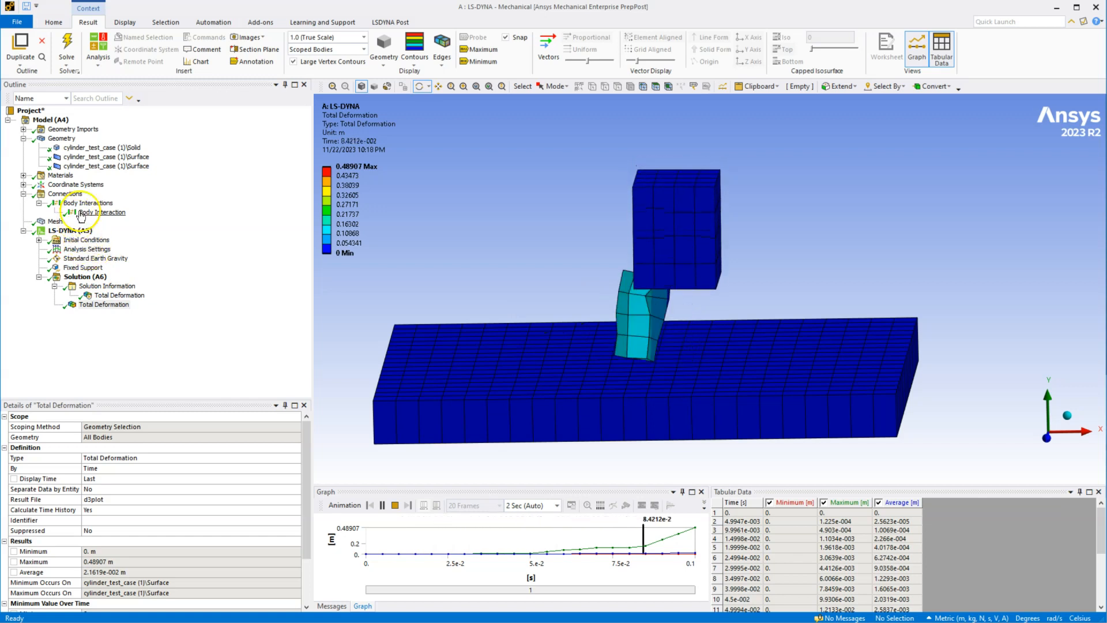
Step: Change the Body Interaction type to Frictional, with a Friction Coefficient of 0.6 and a Dynamic Coefficient of 0.6
{"action": "left_click", "coordinate": [102, 212]}
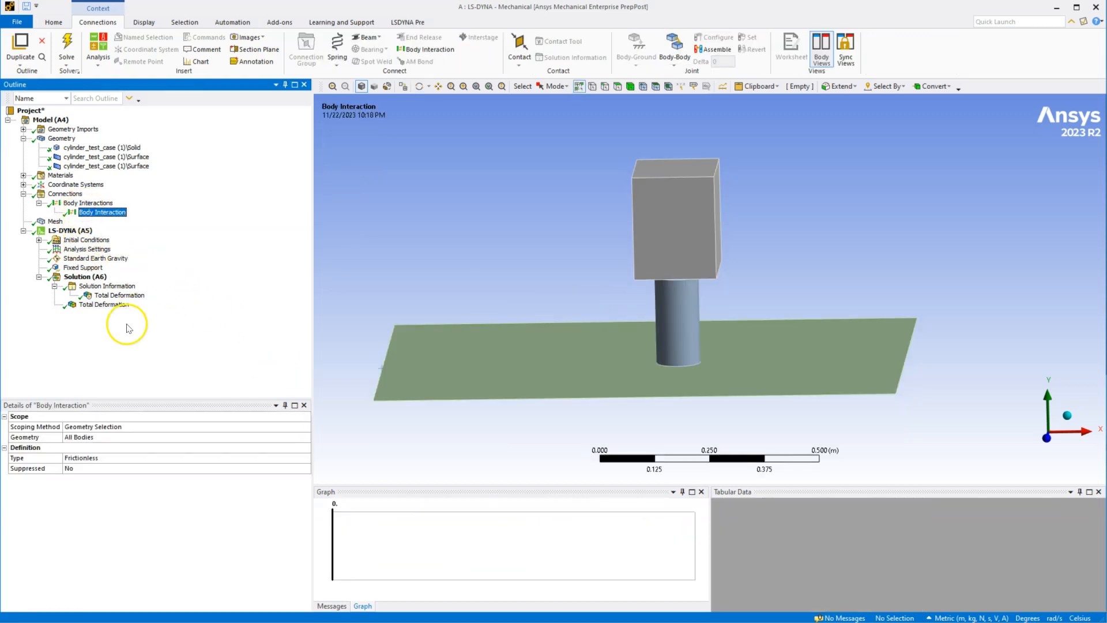
{"action": "left_click", "coordinate": [108, 464]}
{"action": "double_click", "coordinate": [110, 458]}
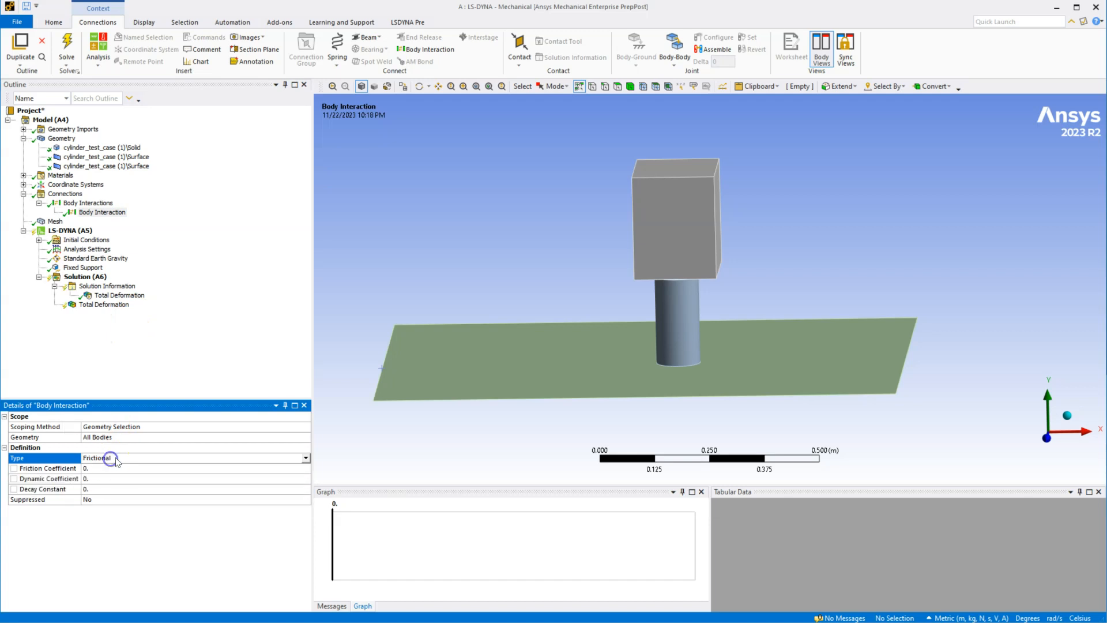
{"action": "left_click", "coordinate": [142, 468]}
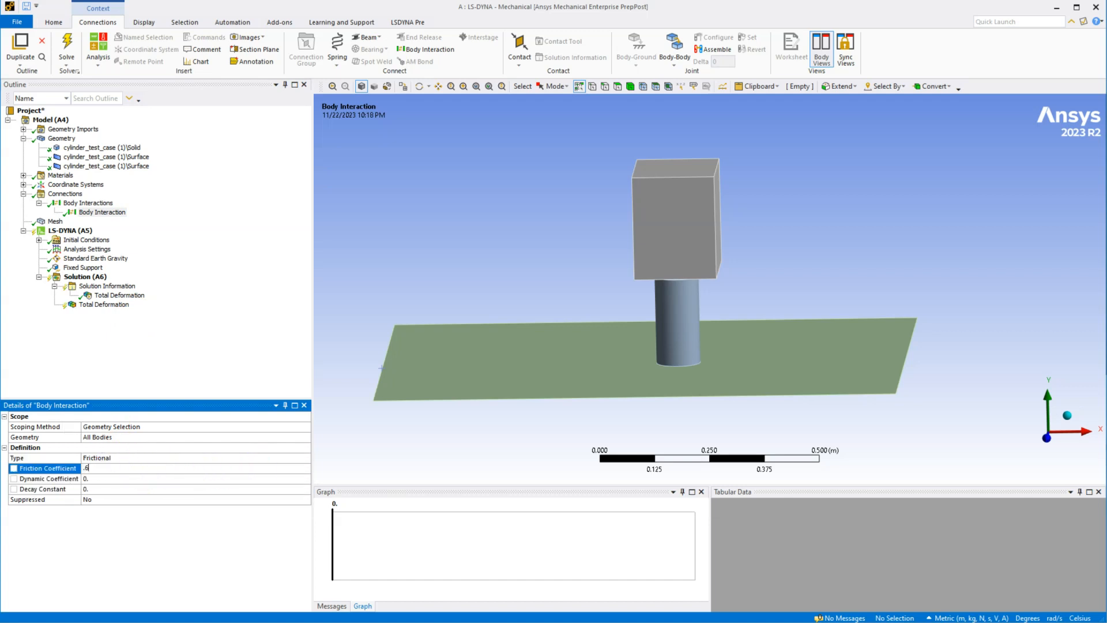
{"action": "left_click", "coordinate": [150, 478]}
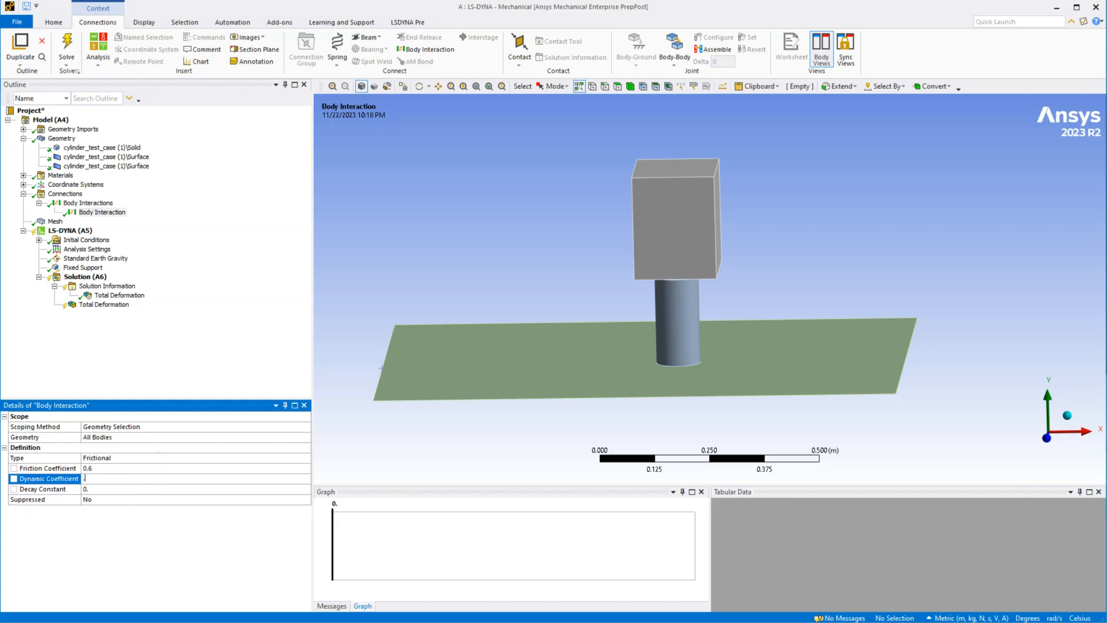
{"action": "left_click", "coordinate": [143, 467]}
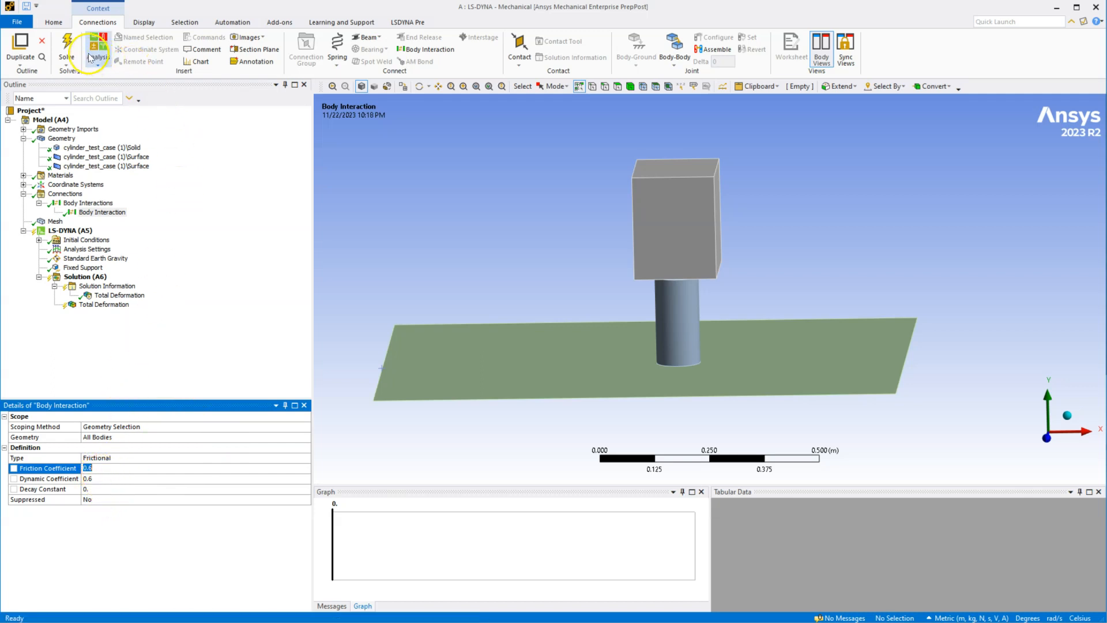
Step: Re-solve the analysis with the frictional contact and follow the Total Deformation tracker under Solution Information from the side
{"action": "left_click", "coordinate": [68, 46]}
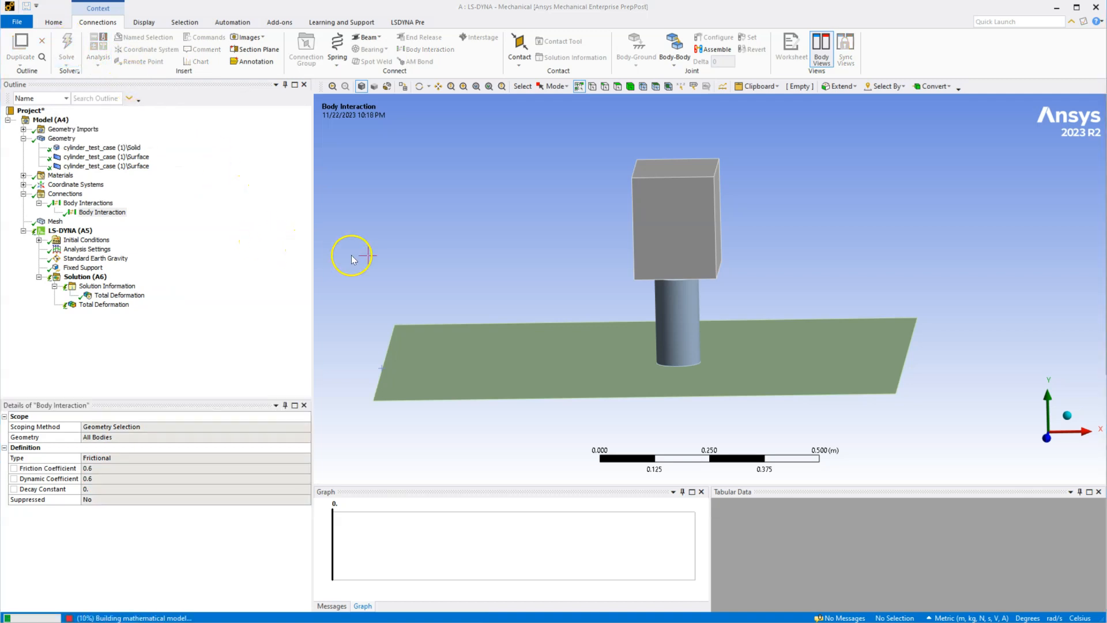
{"action": "left_click", "coordinate": [119, 294]}
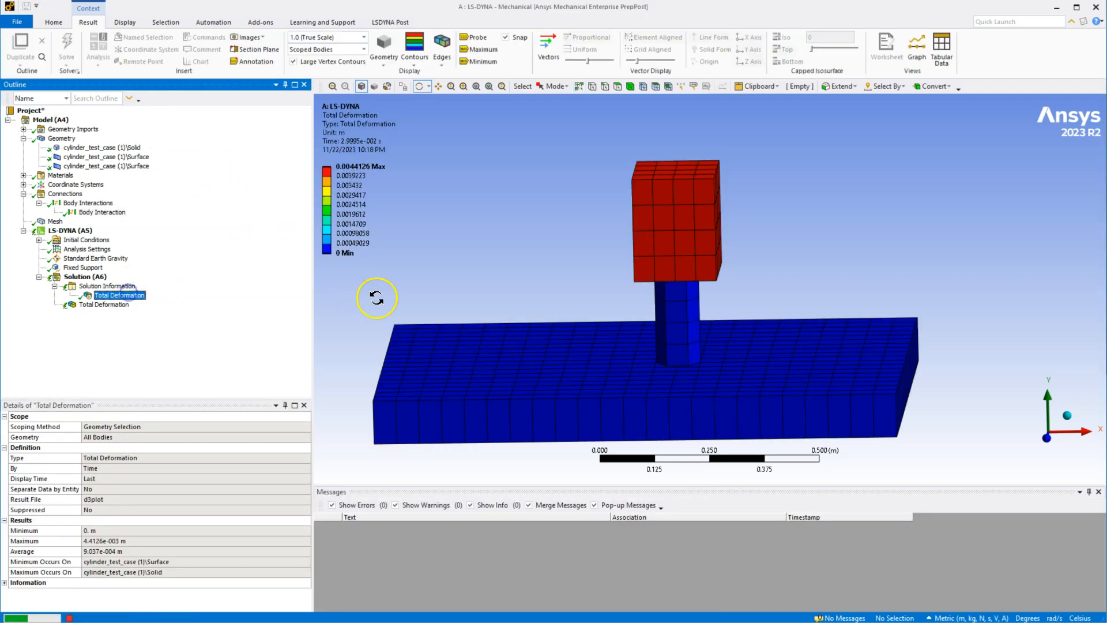
{"action": "left_click_drag", "start_coordinate": [492, 272], "coordinate": [510, 256]}
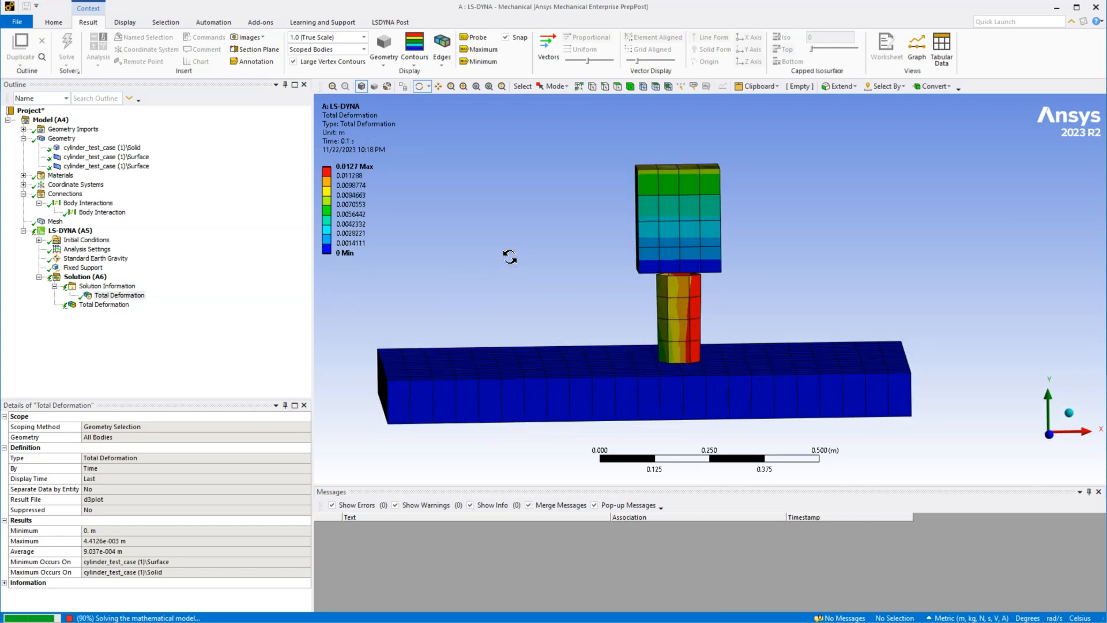
{"action": "left_click", "coordinate": [545, 263]}
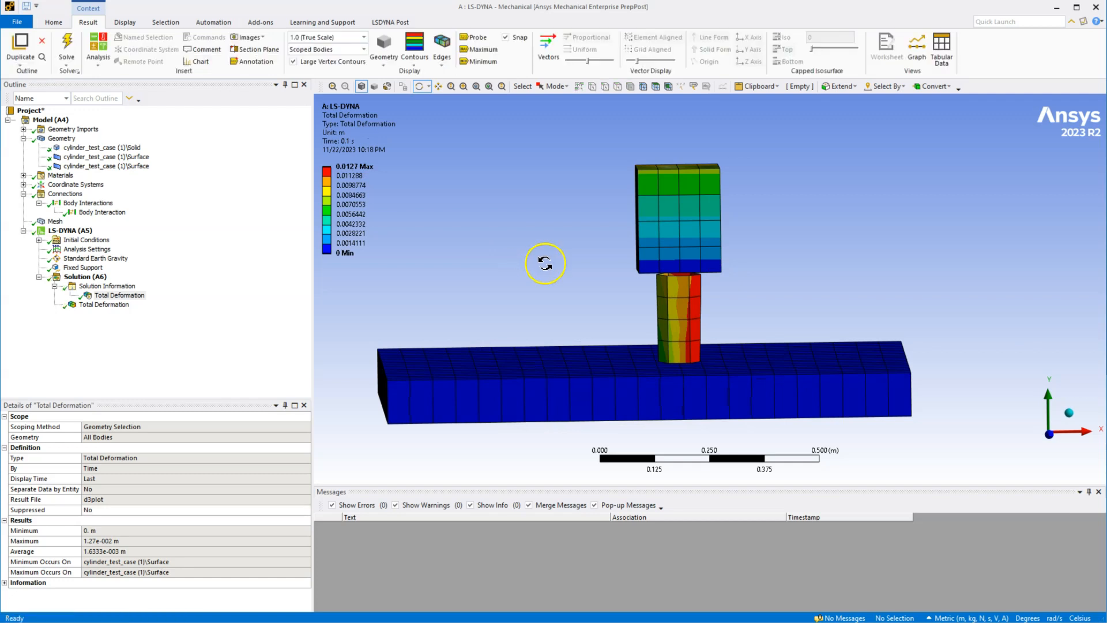
Step: Animate the Total Deformation result of the frictional run, inspect the cylinder between block and plate, and stop the animation
{"action": "left_click", "coordinate": [105, 304]}
{"action": "left_click", "coordinate": [538, 293]}
{"action": "left_click_drag", "start_coordinate": [538, 293], "coordinate": [541, 282]}
{"action": "left_click", "coordinate": [382, 505]}
{"action": "left_click_drag", "start_coordinate": [477, 327], "coordinate": [487, 317]}
{"action": "left_click_drag", "start_coordinate": [607, 311], "coordinate": [766, 294]}
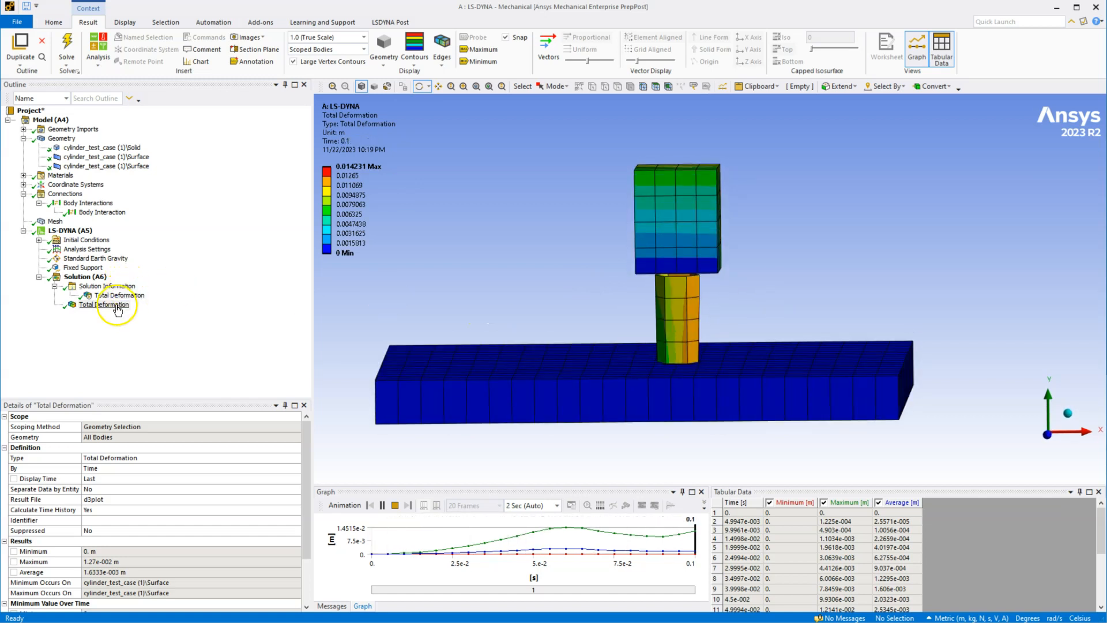
{"action": "left_click", "coordinate": [395, 505]}
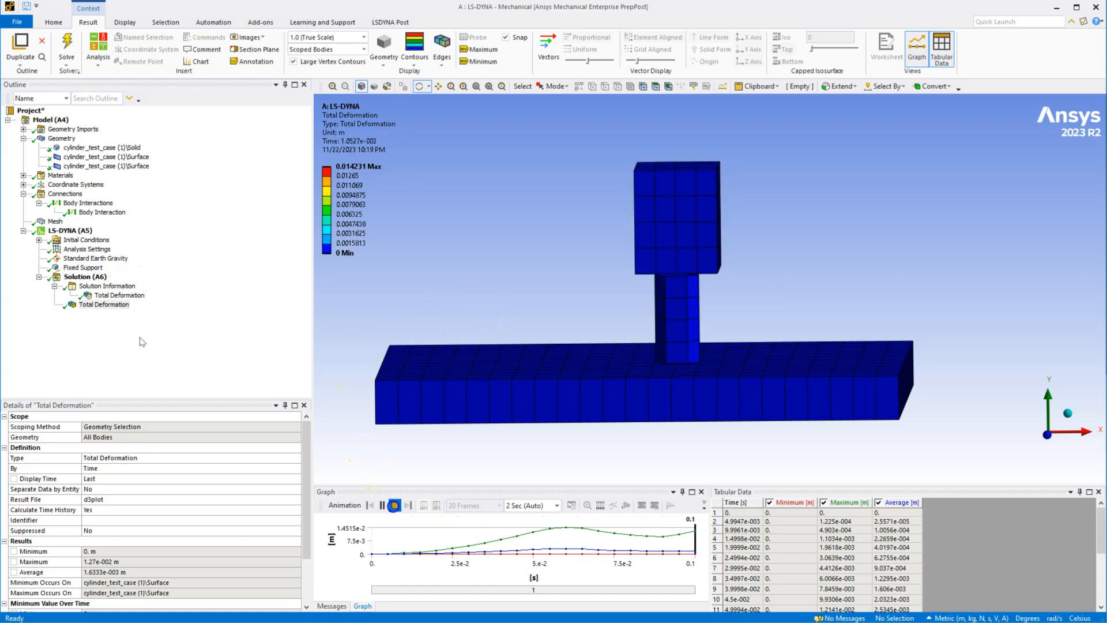
Step: Add a Drop Height condition under Initial Conditions
{"action": "left_click", "coordinate": [94, 240]}
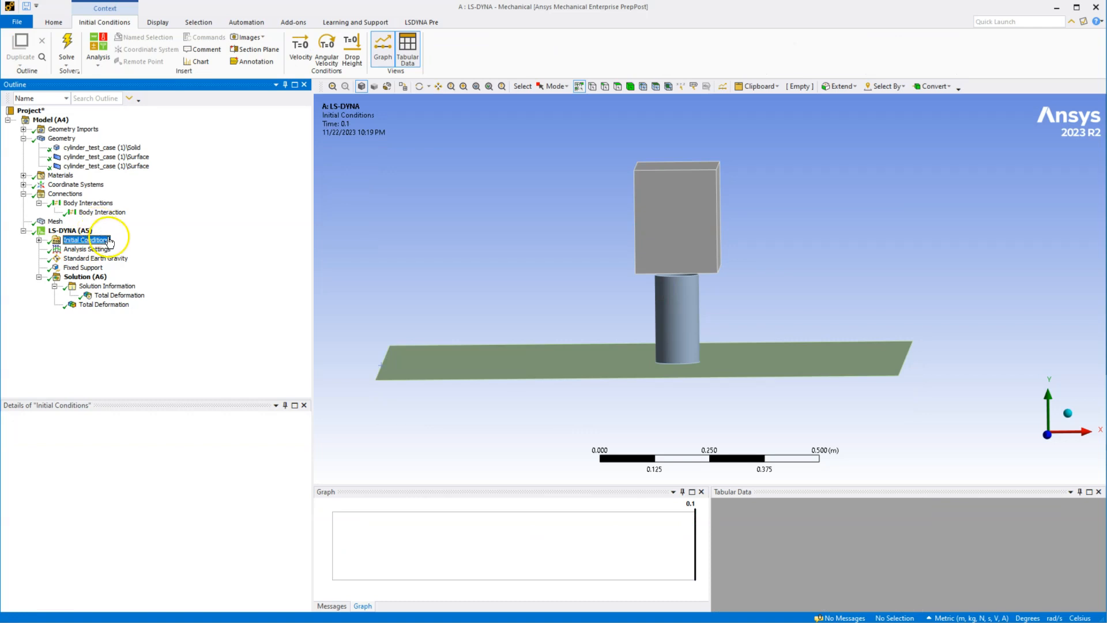
{"action": "left_click", "coordinate": [39, 240]}
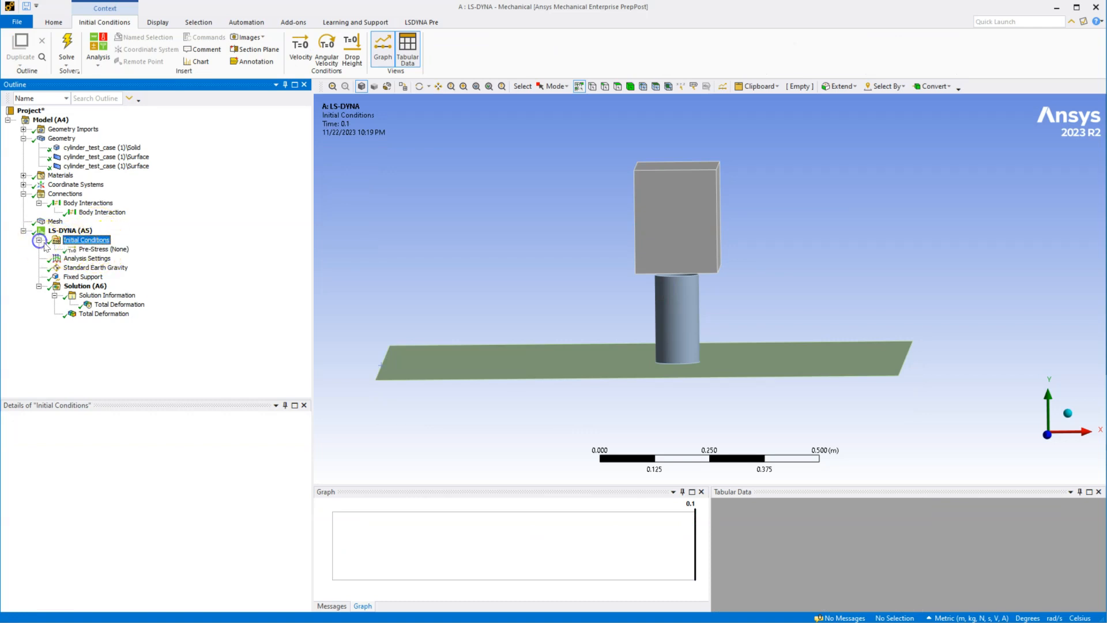
{"action": "right_click", "coordinate": [93, 243]}
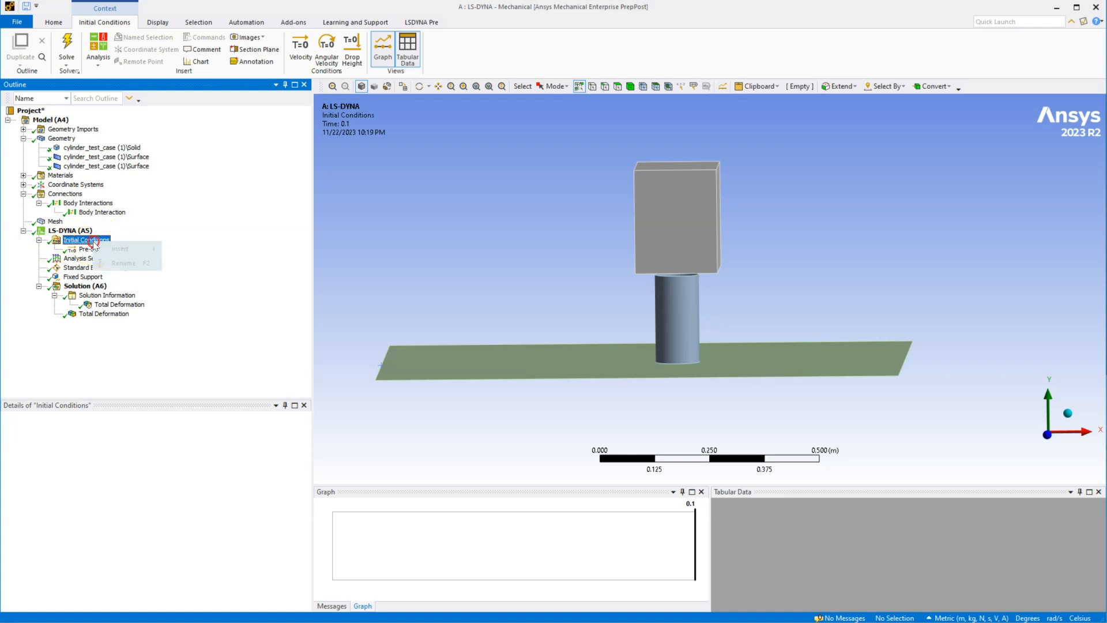
{"action": "mouse_move", "coordinate": [117, 249]}
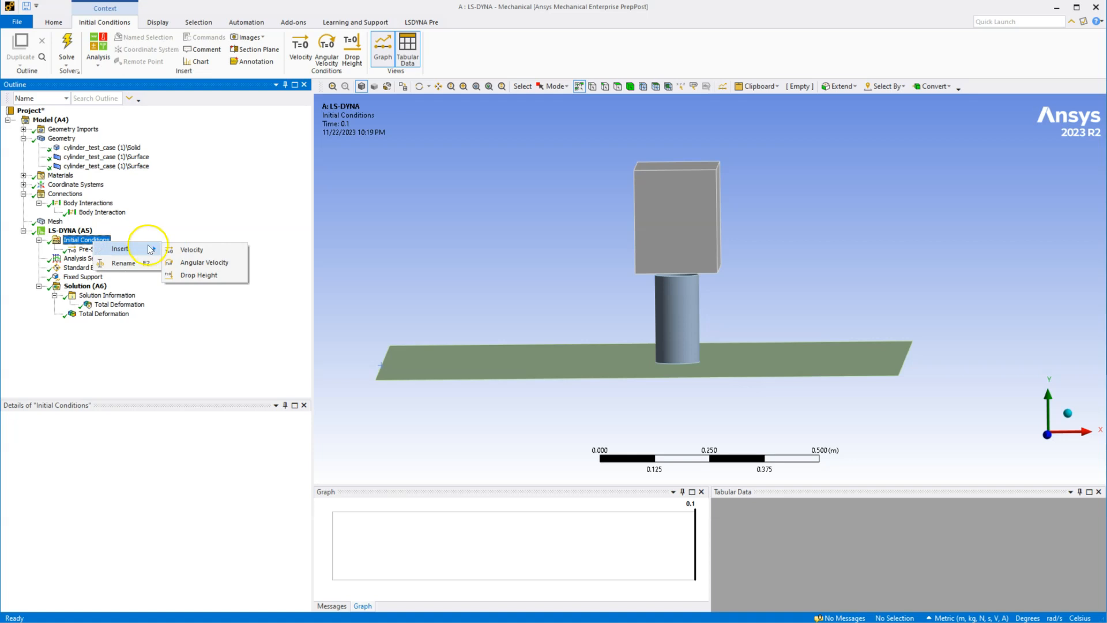
{"action": "left_click", "coordinate": [391, 201]}
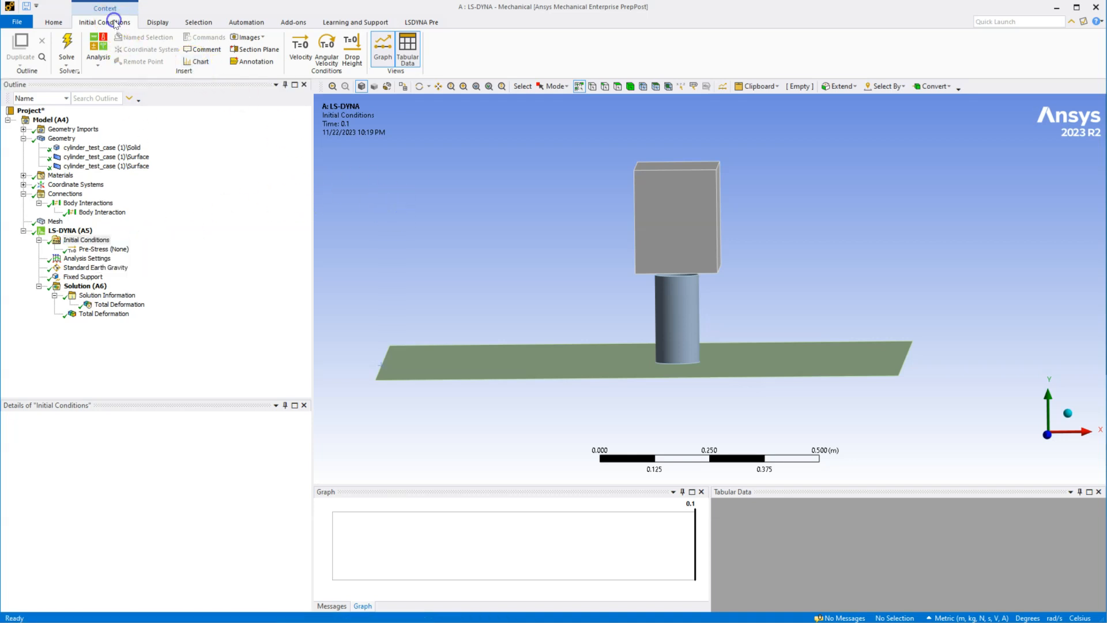
{"action": "left_click", "coordinate": [84, 242]}
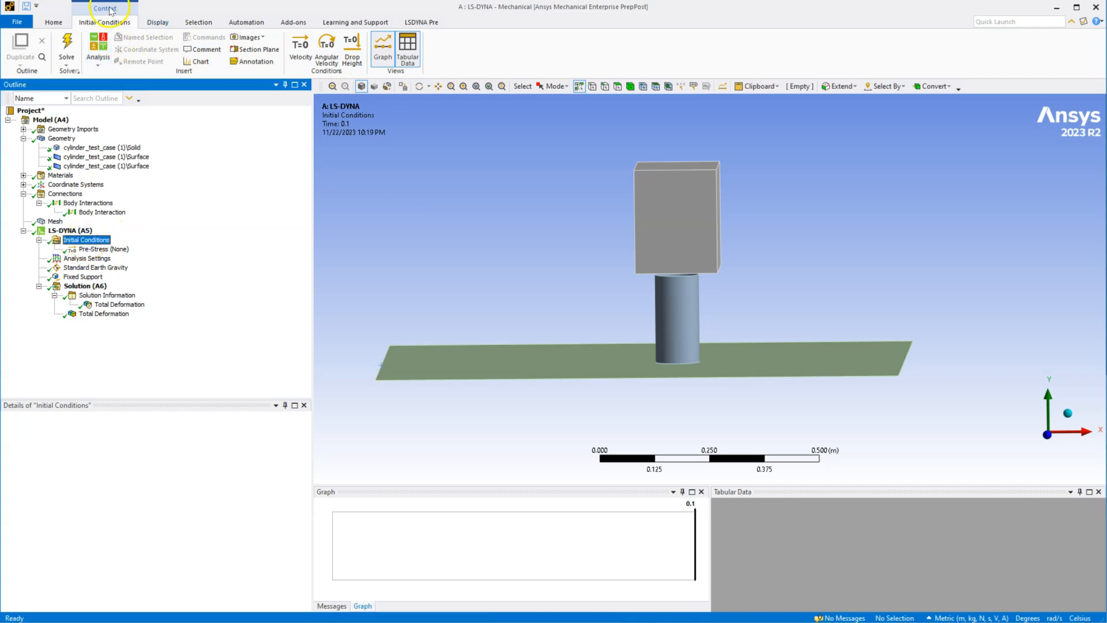
{"action": "left_click", "coordinate": [352, 49]}
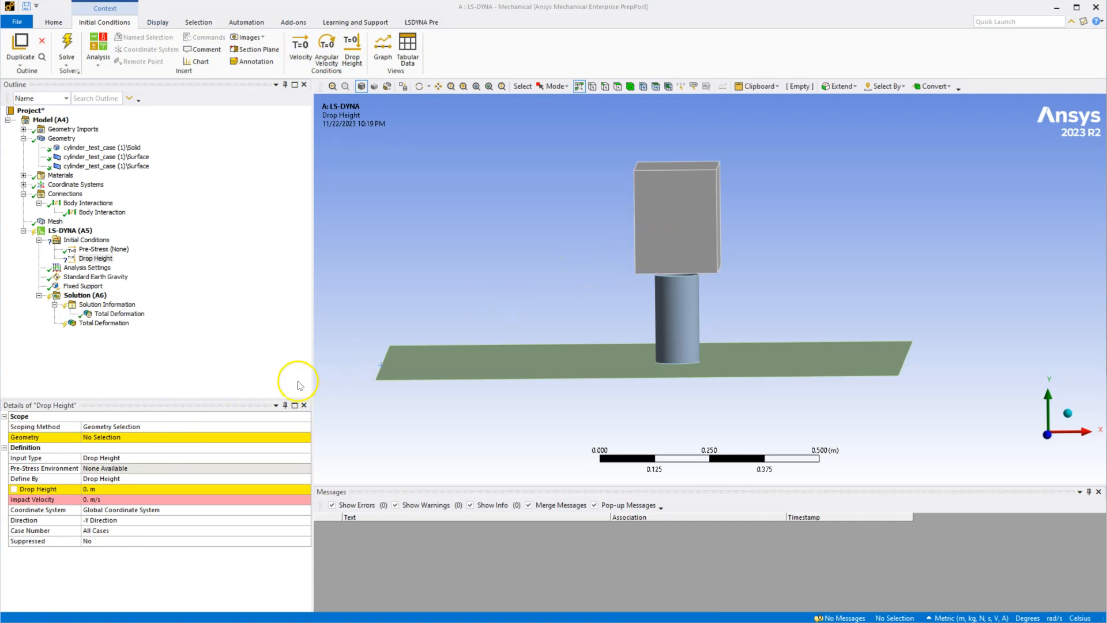
Step: Scope the Drop Height condition to the block's solid body
{"action": "left_click", "coordinate": [631, 87]}
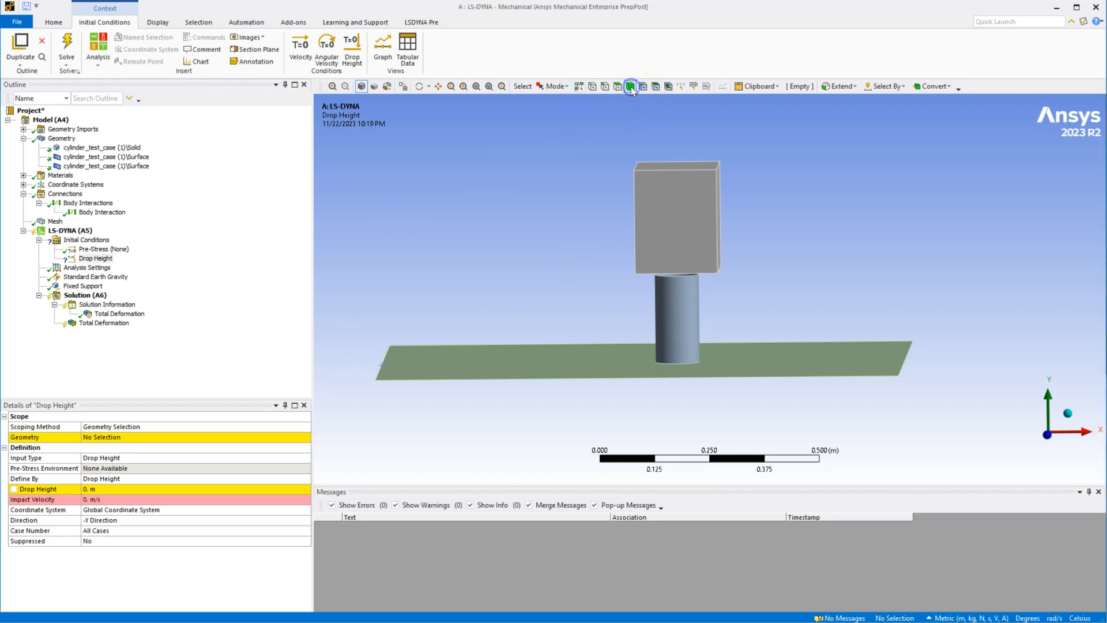
{"action": "left_click", "coordinate": [689, 236]}
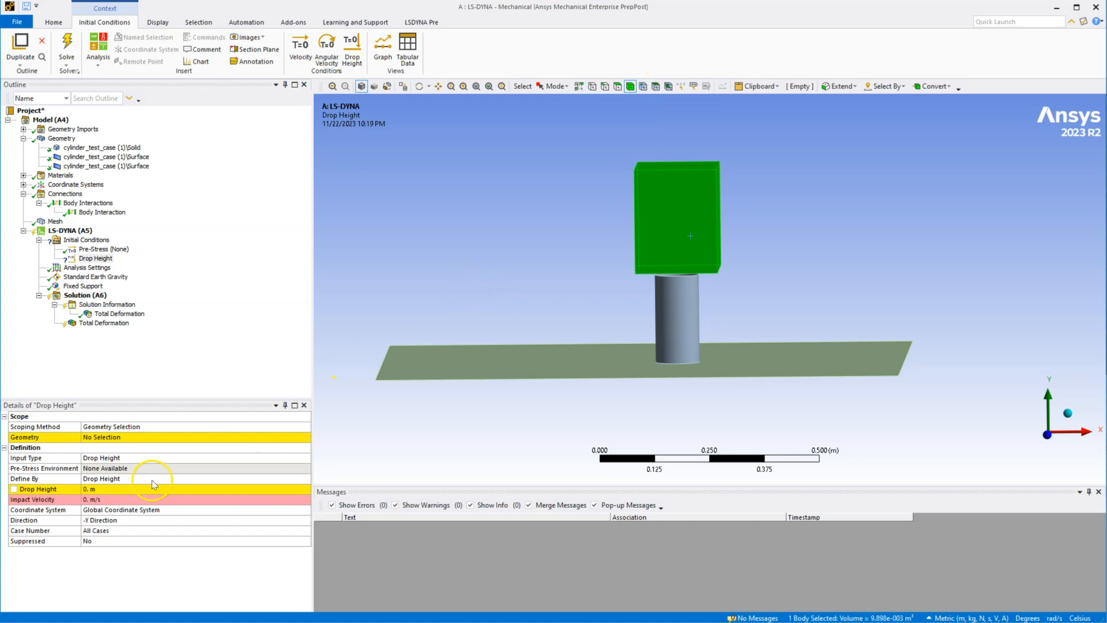
{"action": "left_click", "coordinate": [131, 440]}
{"action": "left_click", "coordinate": [117, 438]}
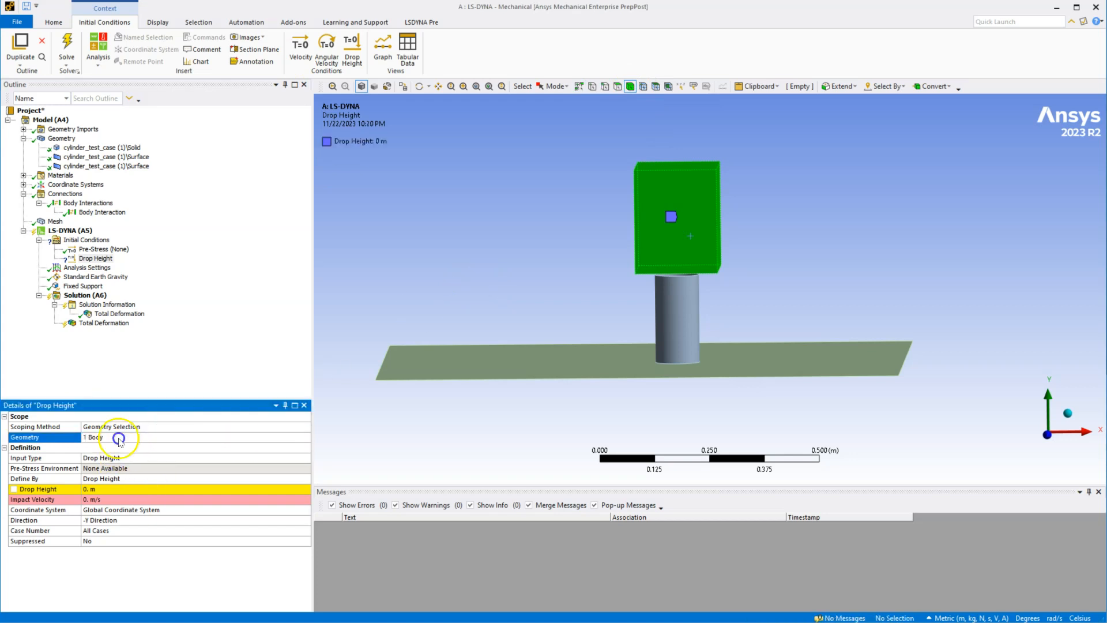
Step: Set the block's Drop Height to 1 m and compare its impact velocity with the Drop Velocity calculation in EngineeringPaper.xyz
{"action": "left_click", "coordinate": [111, 489]}
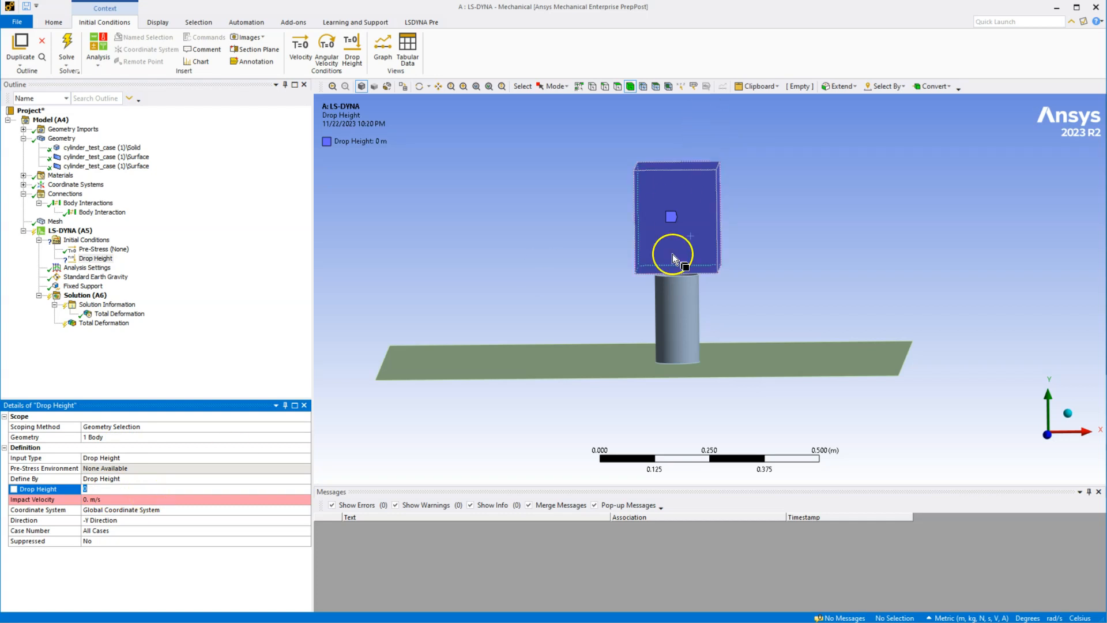
{"action": "scroll", "coordinate": [687, 285], "scroll_direction": "up", "scroll_amount": 2}
{"action": "scroll", "coordinate": [687, 274], "scroll_direction": "down", "scroll_amount": 5}
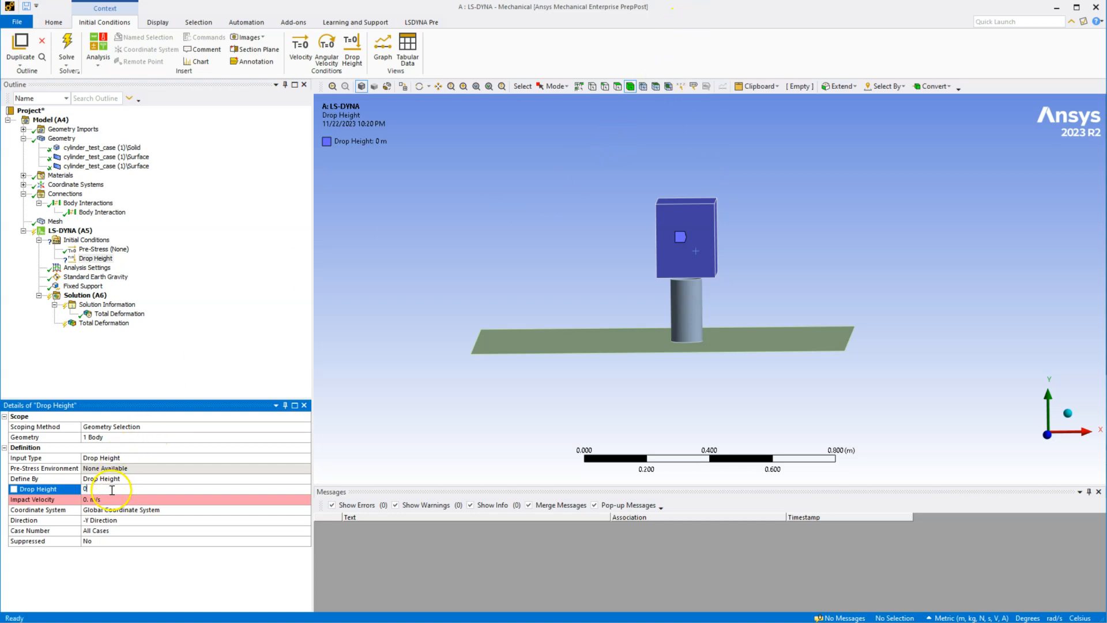
{"action": "left_click", "coordinate": [414, 305]}
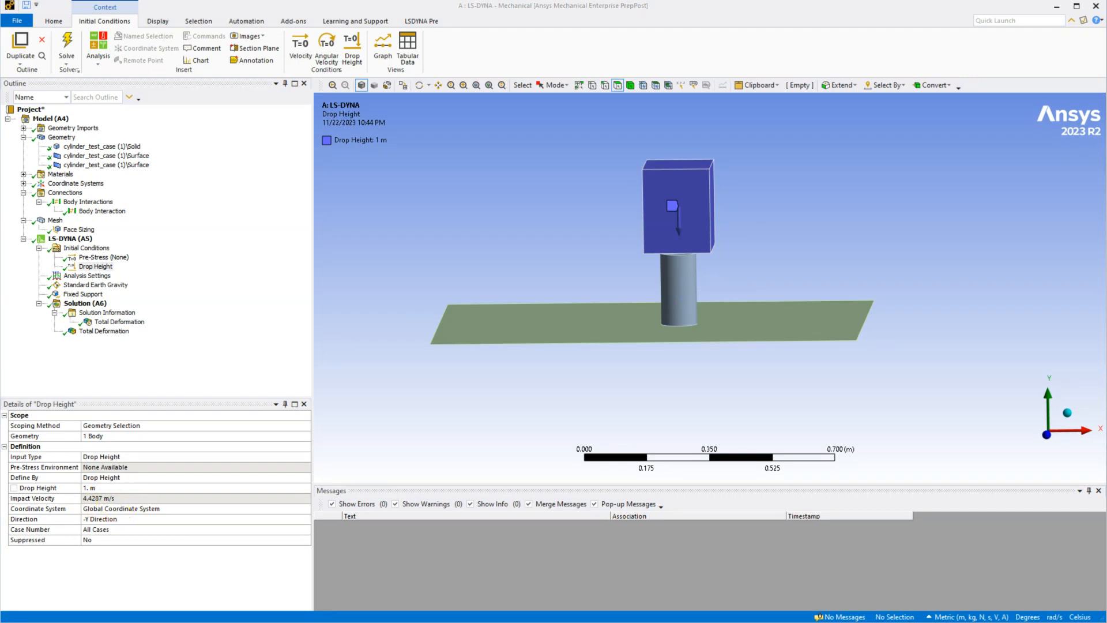
{"action": "key", "text": "alt+Tab"}
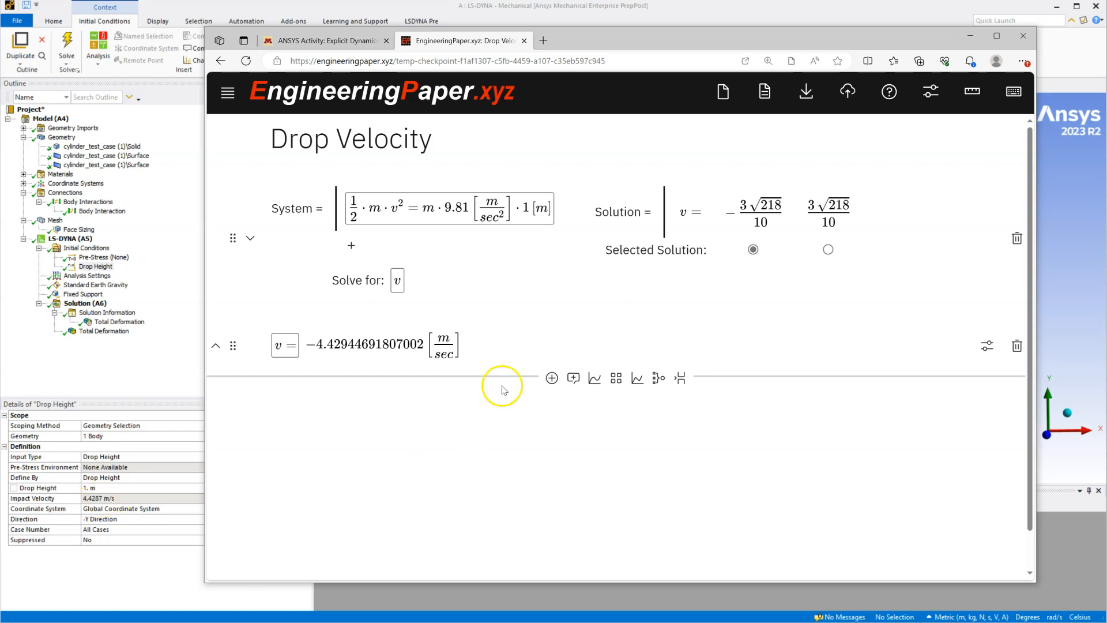
{"action": "left_click", "coordinate": [634, 19]}
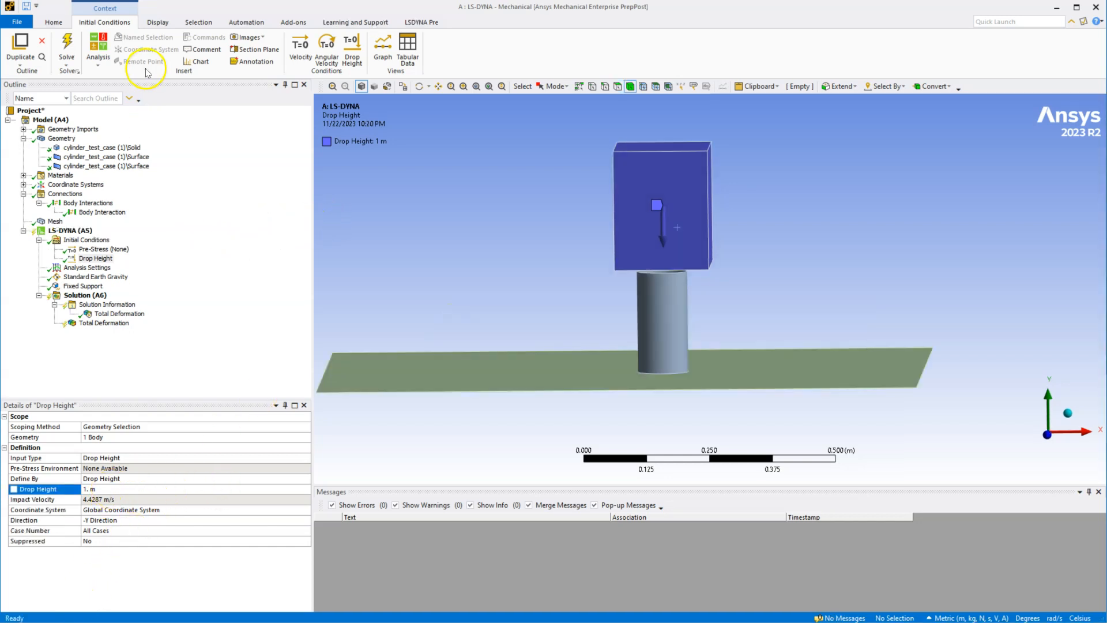
Step: Solve the analysis with the drop height, following the Total Deformation tracker from the side, and animate the Total Deformation result
{"action": "left_click", "coordinate": [68, 42]}
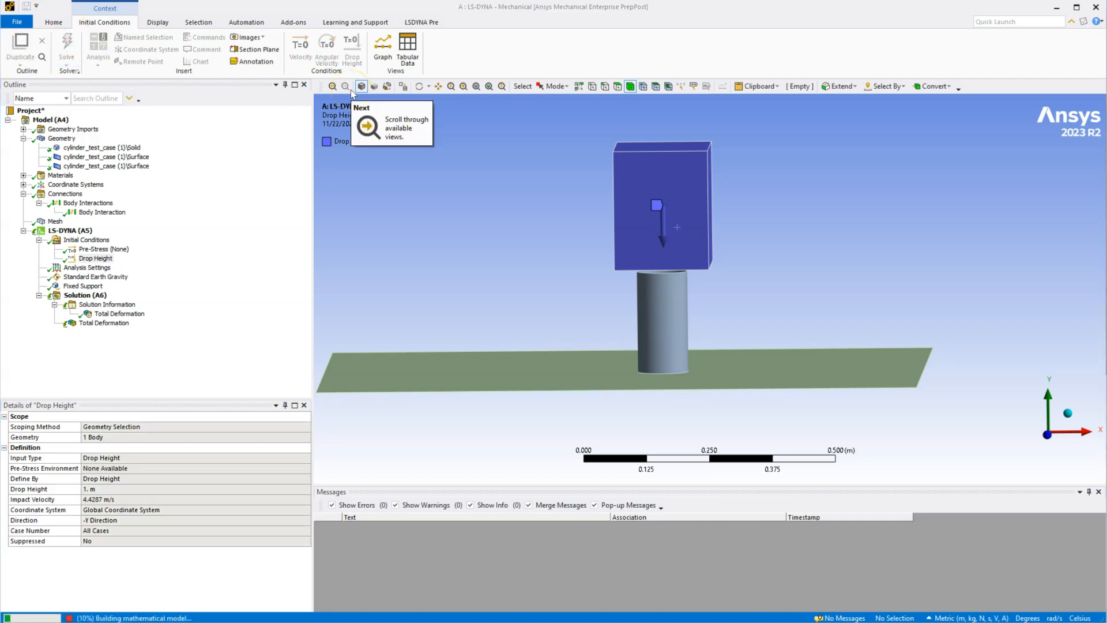
{"action": "left_click", "coordinate": [120, 314]}
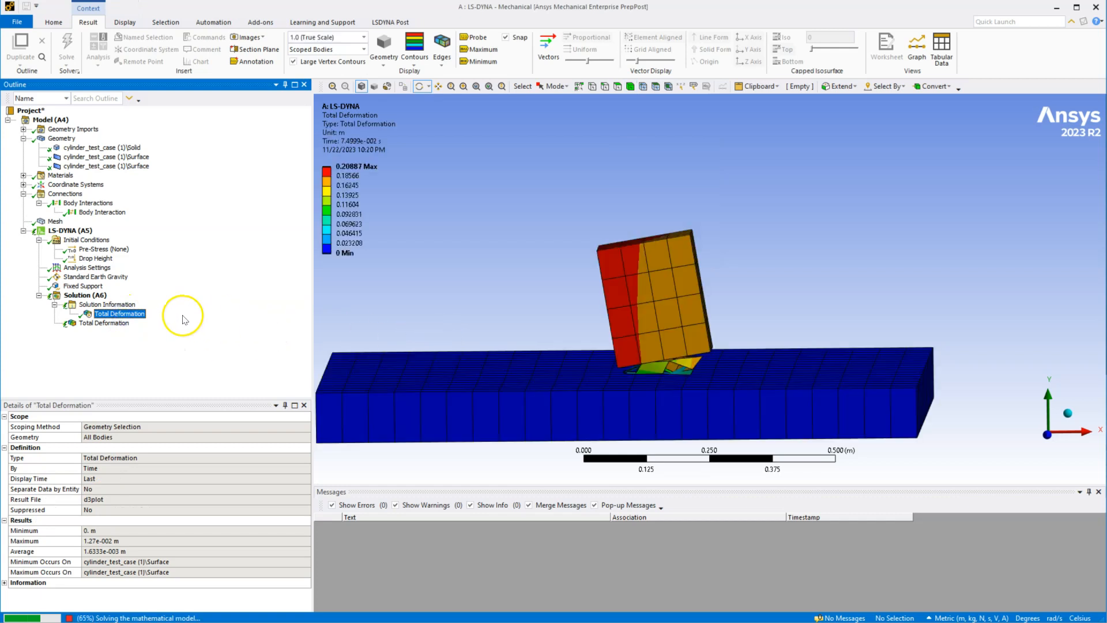
{"action": "left_click_drag", "start_coordinate": [577, 269], "coordinate": [578, 273]}
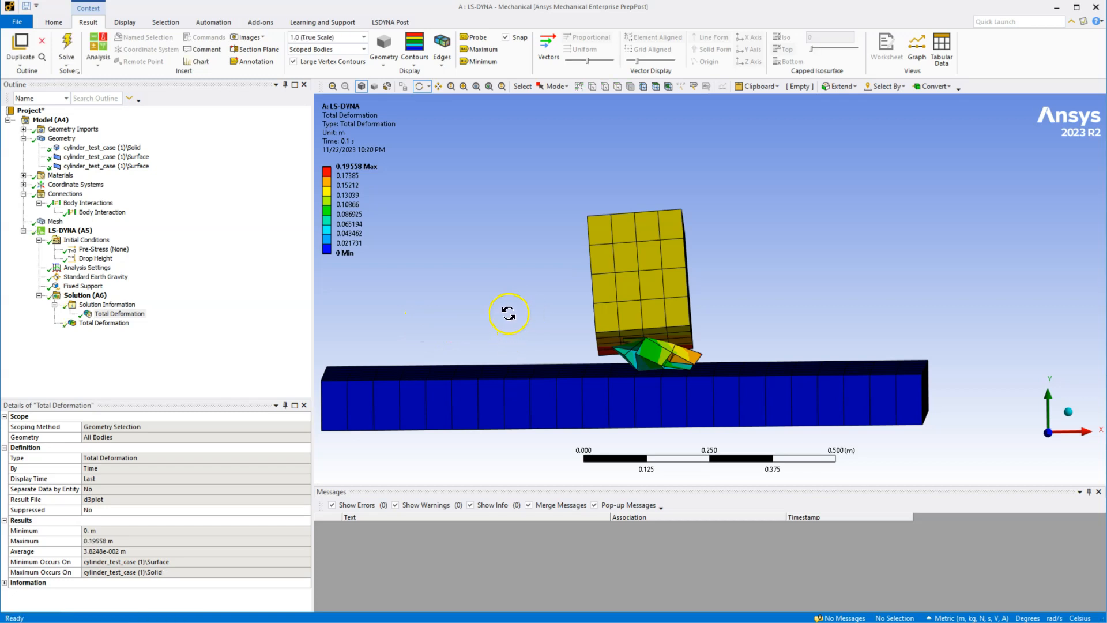
{"action": "left_click", "coordinate": [112, 323]}
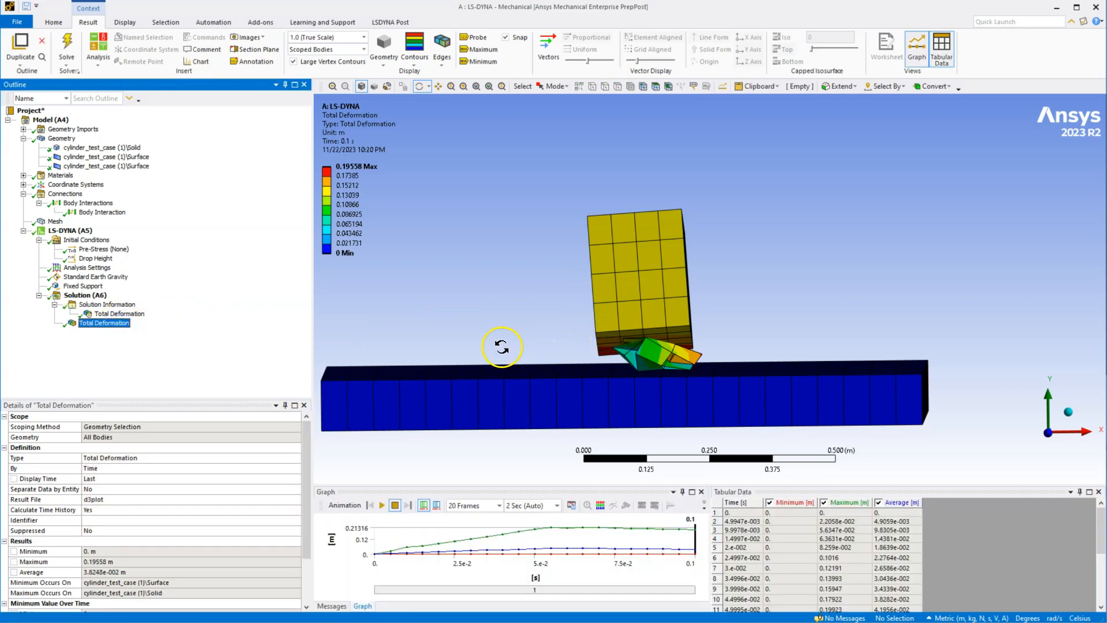
{"action": "left_click", "coordinate": [381, 505]}
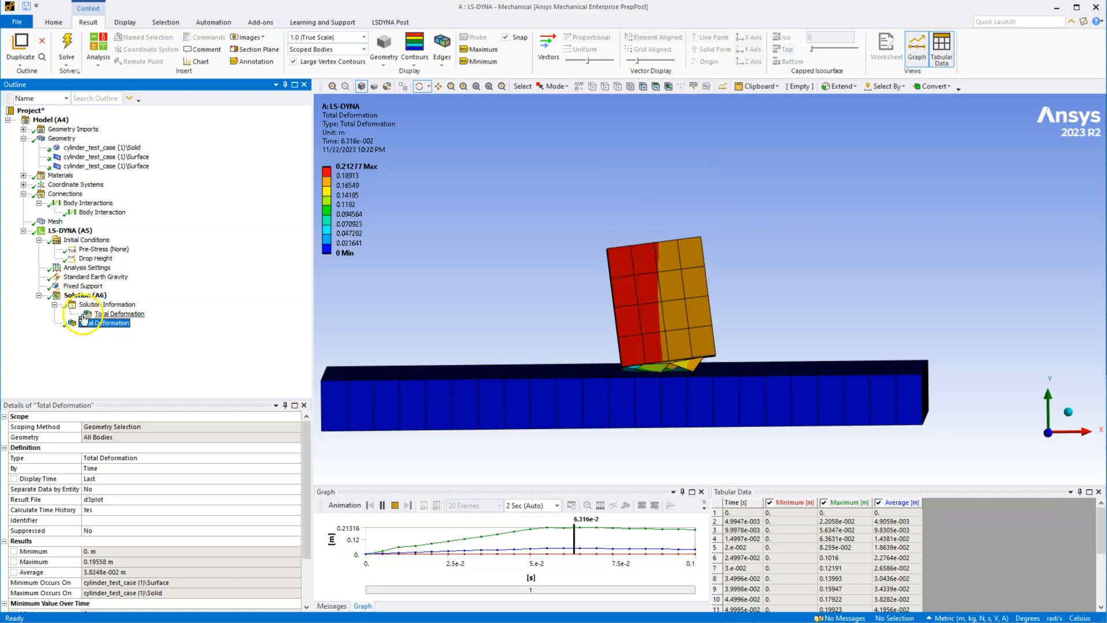
Step: Examine the solver output in Solution Information around the termination time, highlighting the final time and its time step dt
{"action": "left_click", "coordinate": [106, 304]}
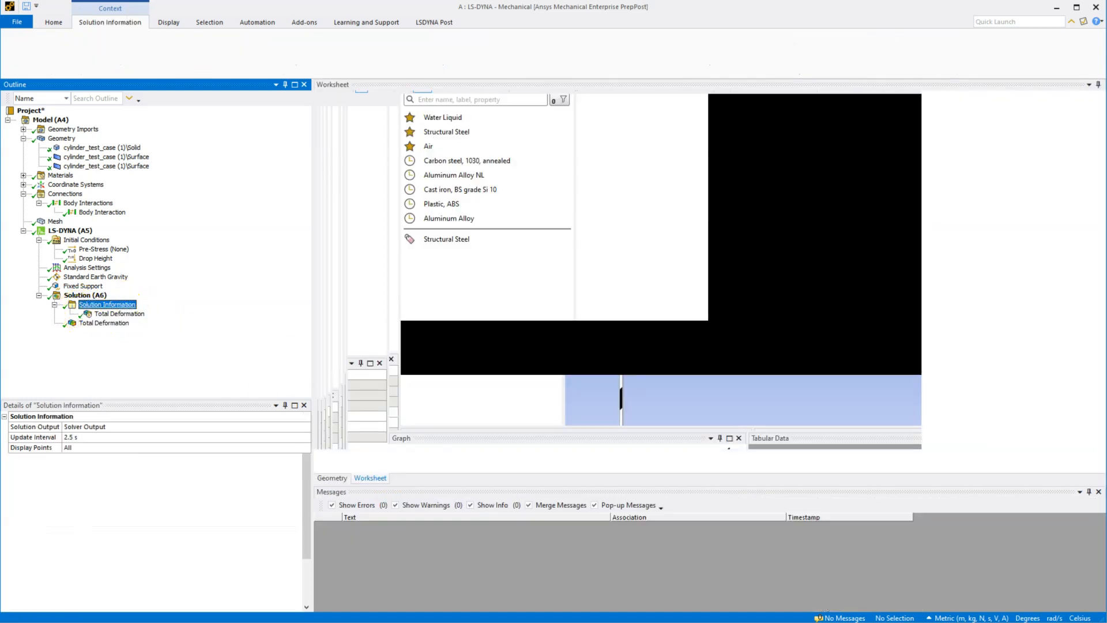
{"action": "scroll", "coordinate": [586, 329], "scroll_direction": "down", "scroll_amount": 20}
{"action": "scroll", "coordinate": [595, 332], "scroll_direction": "up", "scroll_amount": 1}
{"action": "scroll", "coordinate": [593, 333], "scroll_direction": "up", "scroll_amount": 14}
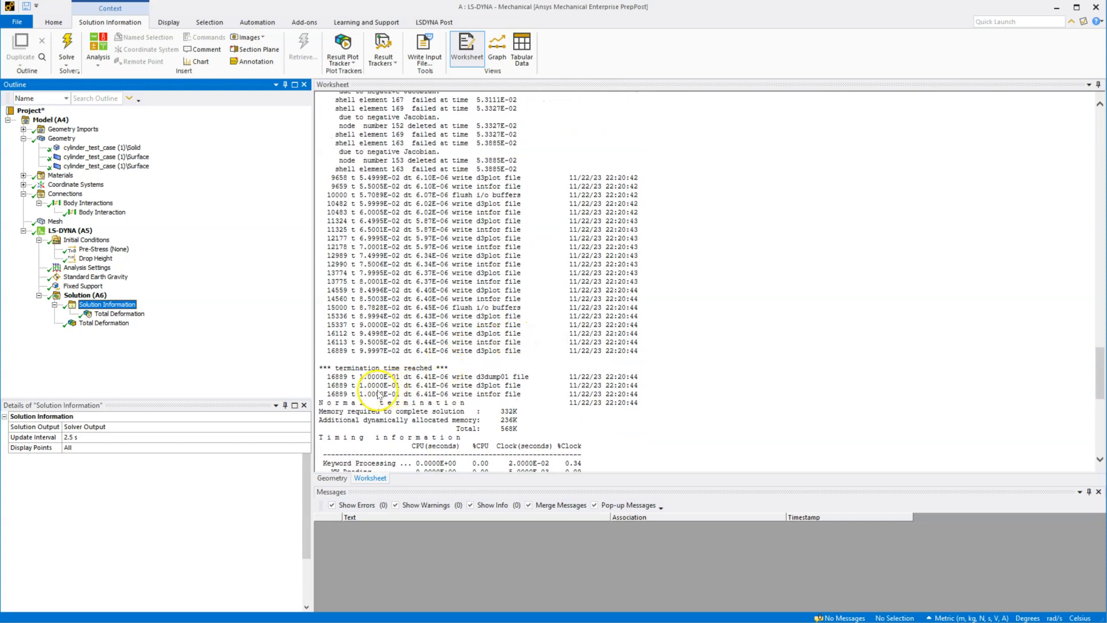
{"action": "left_click_drag", "start_coordinate": [361, 394], "coordinate": [381, 395]}
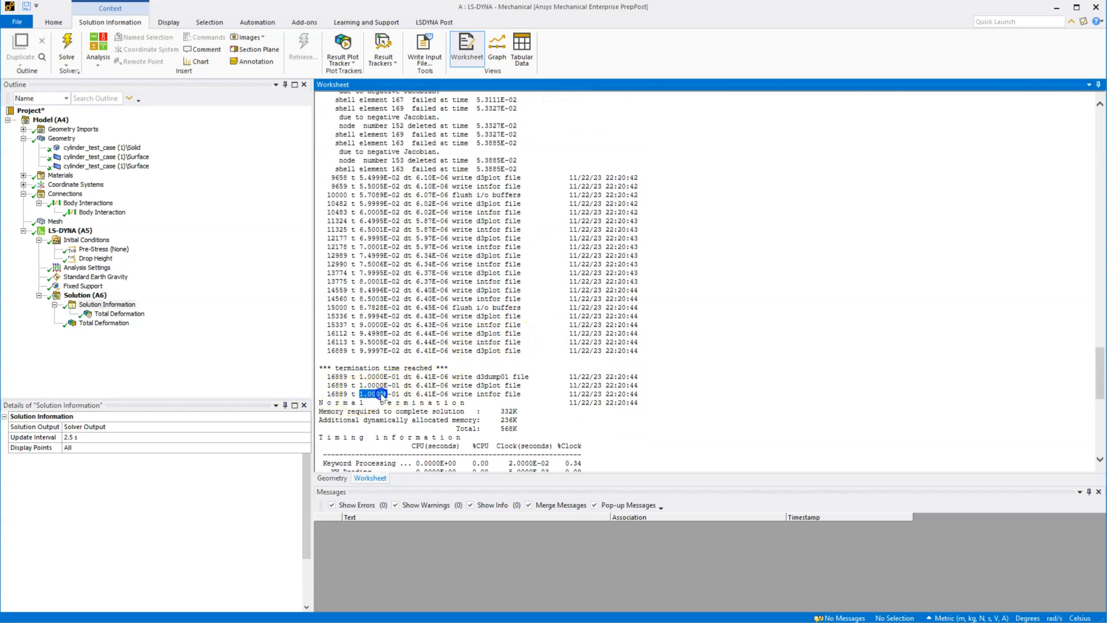
{"action": "left_click", "coordinate": [337, 394]}
{"action": "left_click_drag", "start_coordinate": [416, 395], "coordinate": [435, 396]}
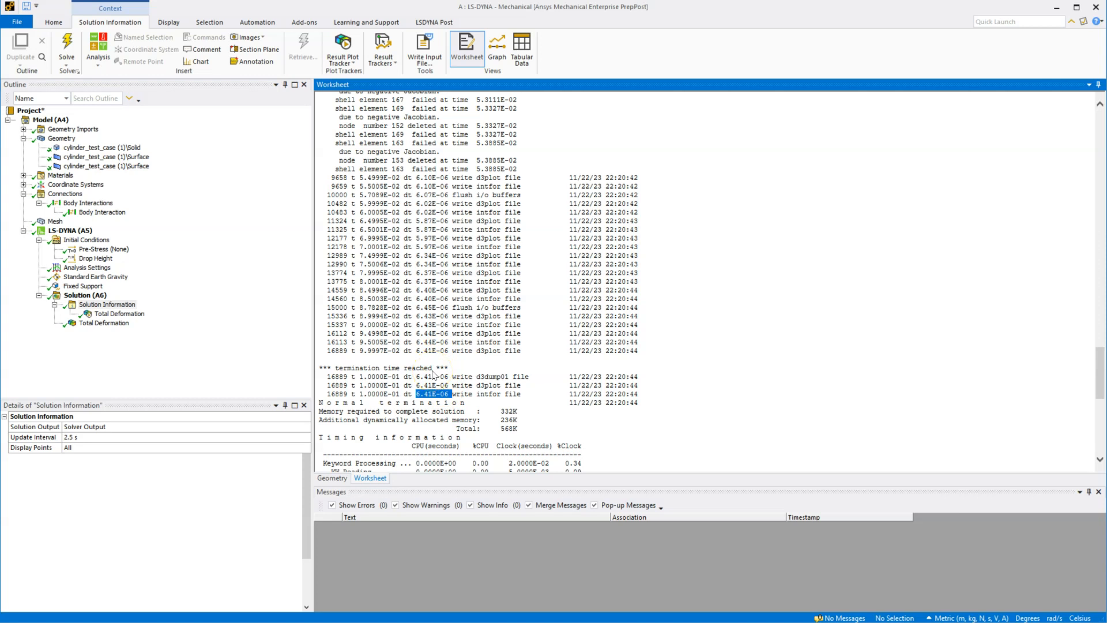
Step: Replay the Total Deformation animation from a slightly raised view to inspect the coarse cylinder mesh crushing, and stop it
{"action": "left_click", "coordinate": [92, 322]}
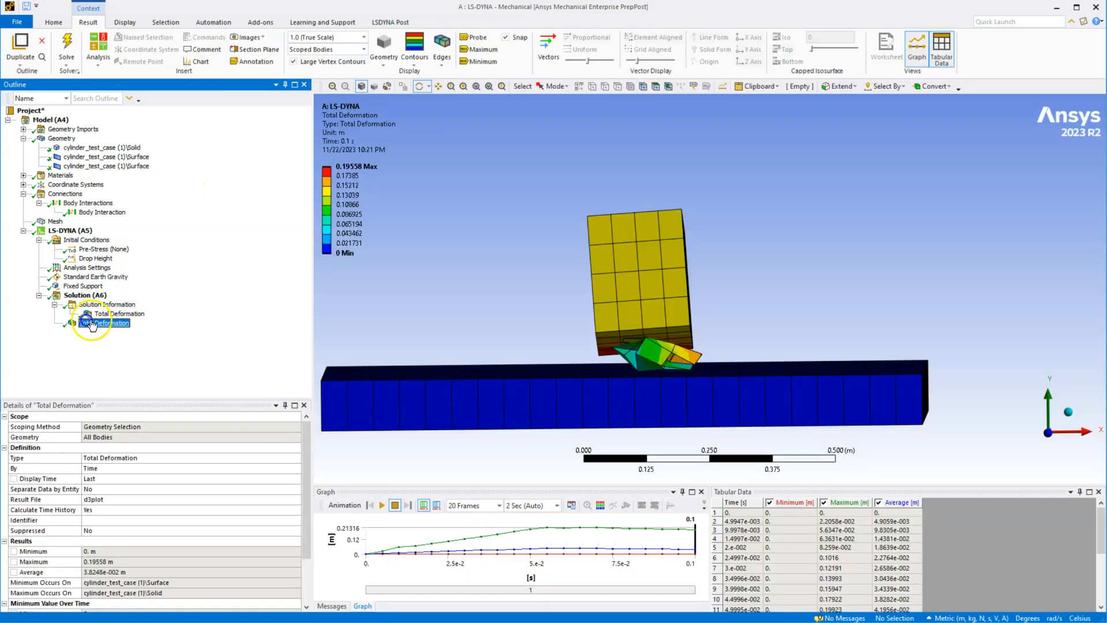
{"action": "left_click_drag", "start_coordinate": [506, 316], "coordinate": [544, 312]}
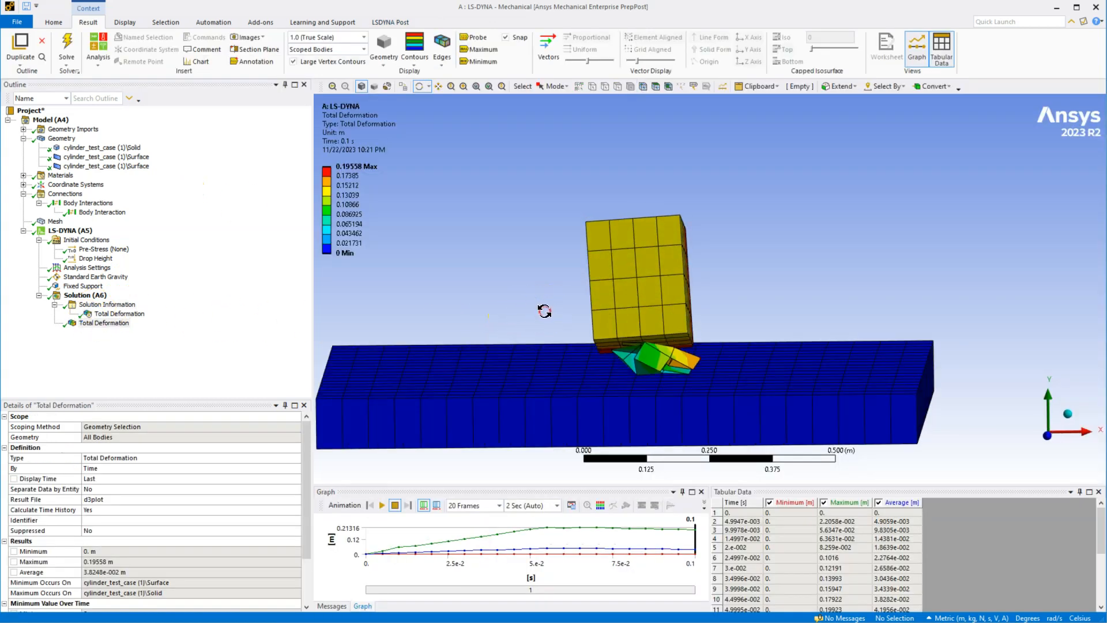
{"action": "left_click", "coordinate": [381, 505]}
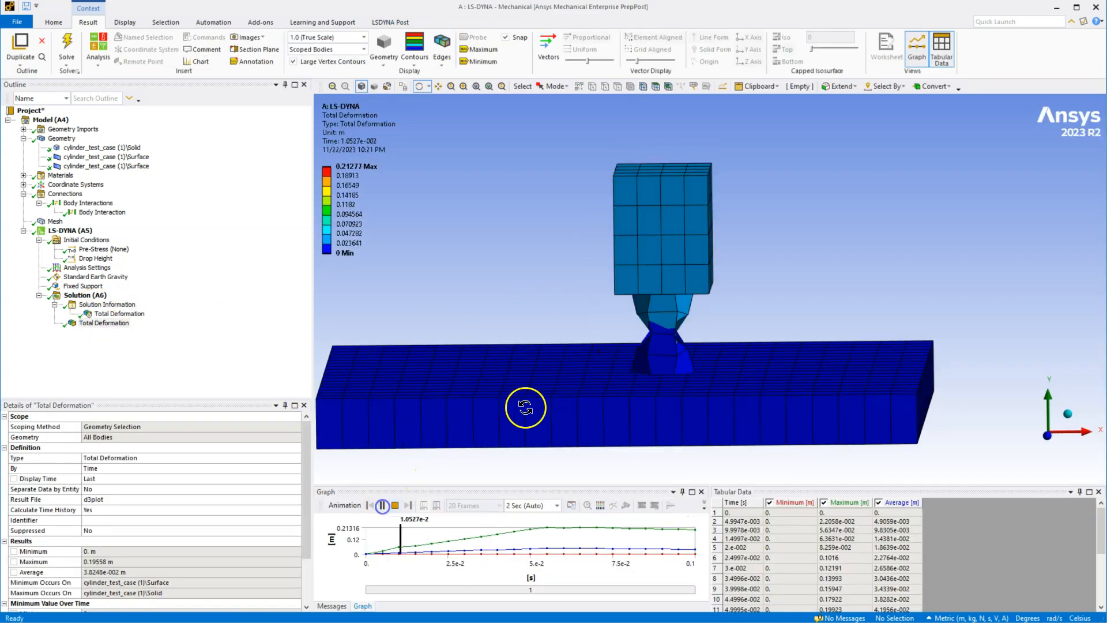
{"action": "left_click", "coordinate": [395, 505]}
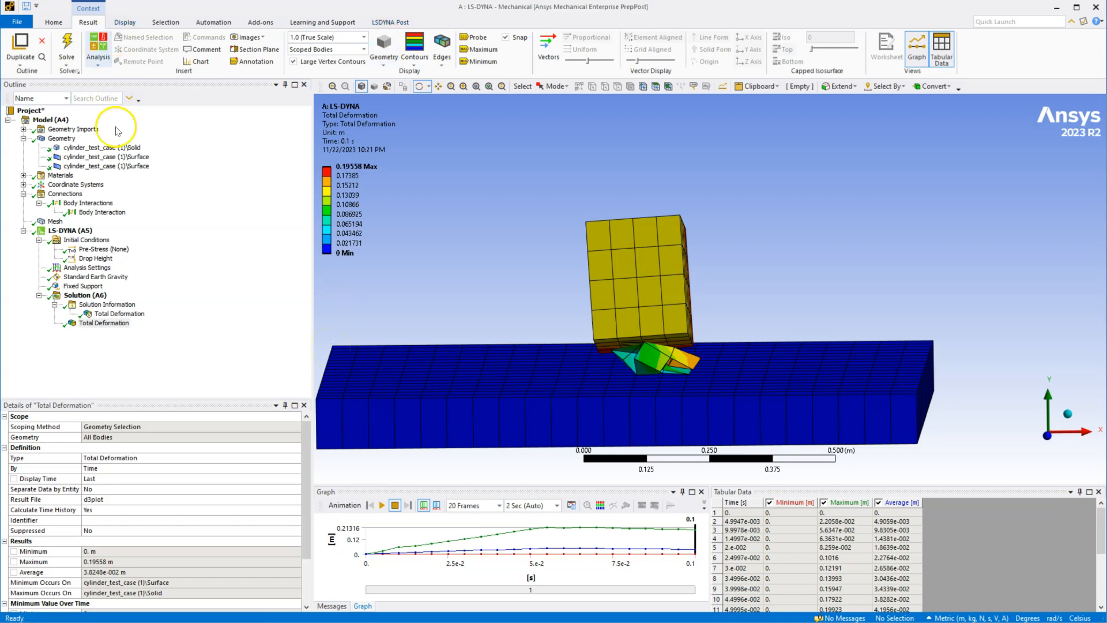
Step: Insert a Sizing control under Mesh
{"action": "left_click", "coordinate": [54, 222]}
{"action": "right_click", "coordinate": [55, 221]}
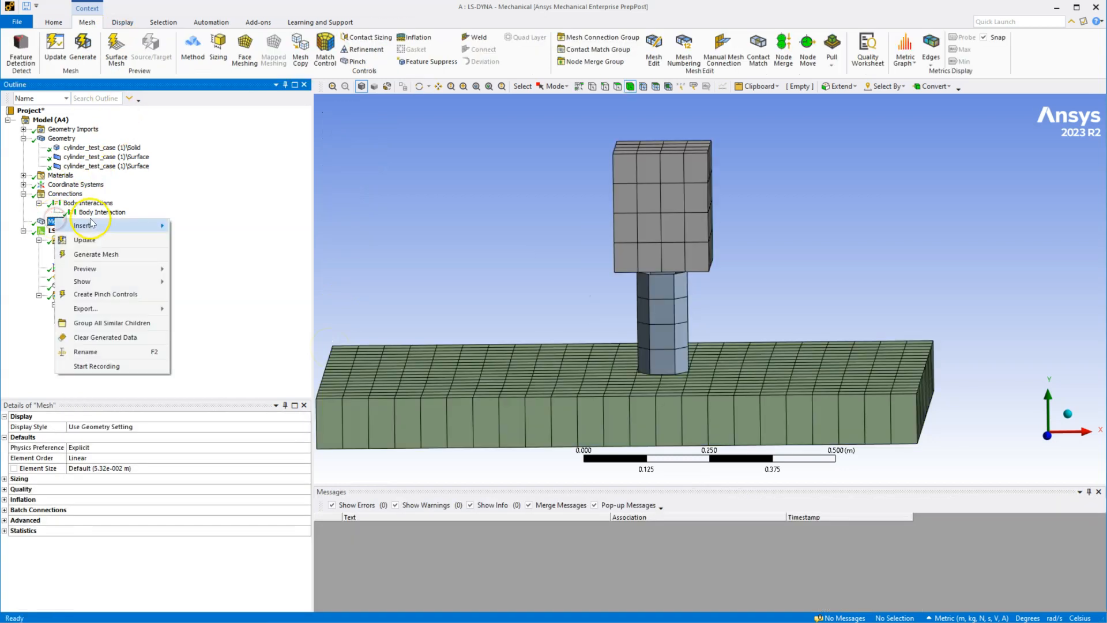
{"action": "mouse_move", "coordinate": [147, 226]}
{"action": "left_click", "coordinate": [210, 242]}
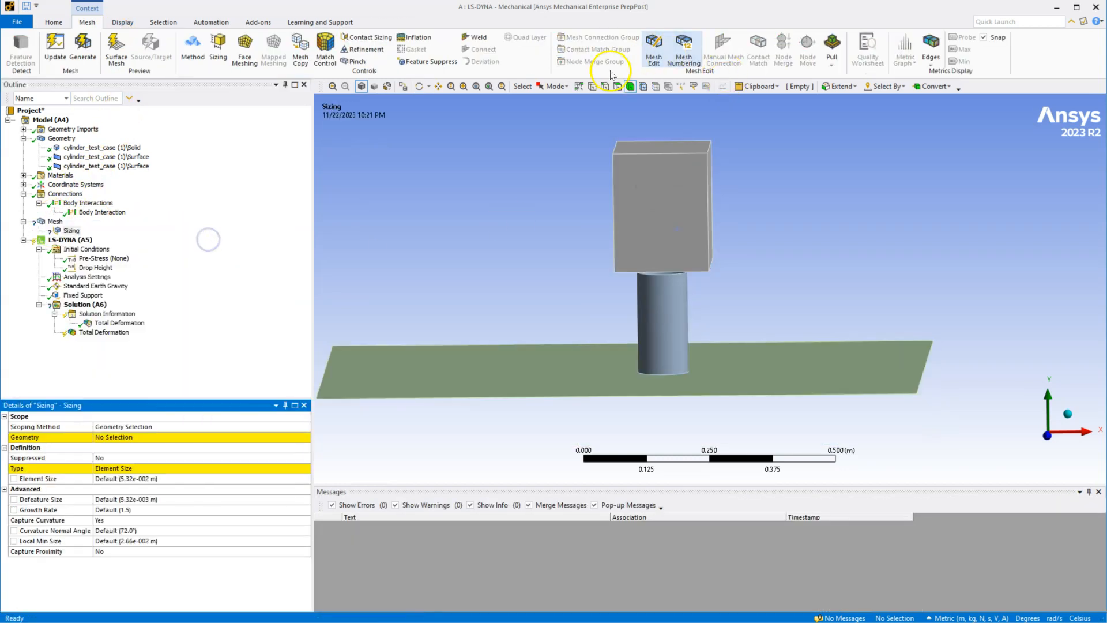
Step: Scope the sizing to the cylinder's face and set its Element Size to 0.02 m
{"action": "left_click", "coordinate": [619, 87]}
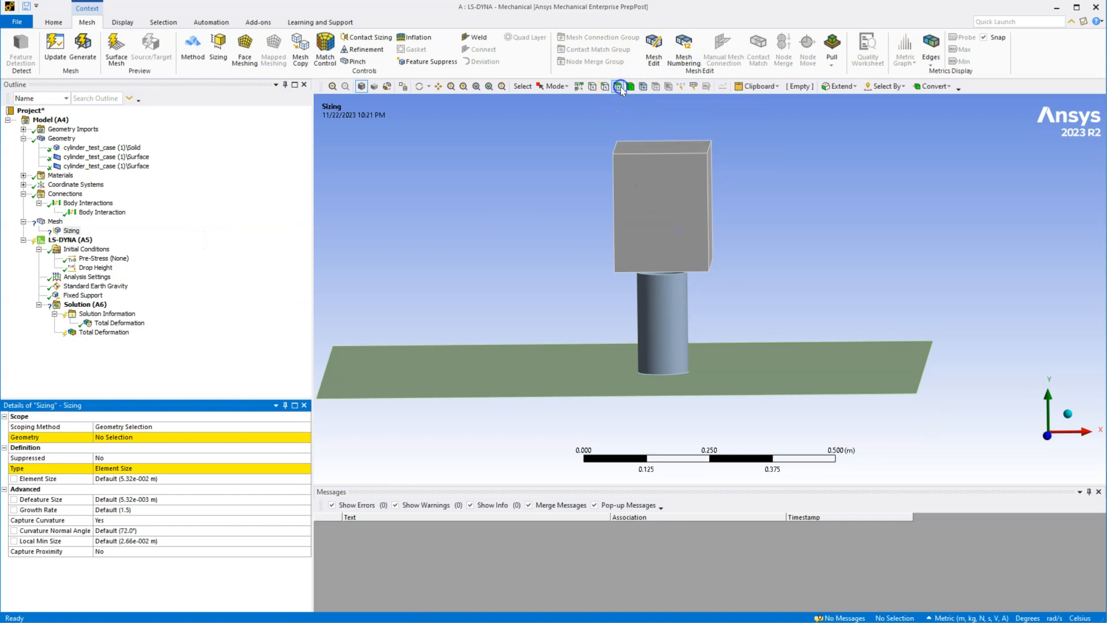
{"action": "left_click", "coordinate": [666, 333]}
{"action": "left_click", "coordinate": [202, 437]}
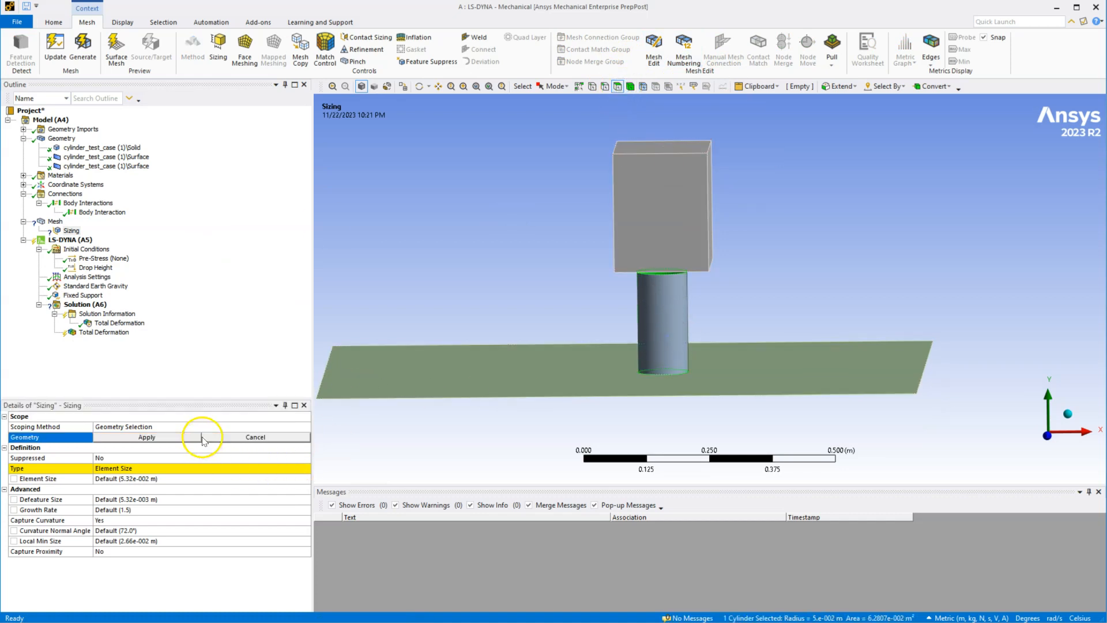
{"action": "left_click", "coordinate": [152, 437]}
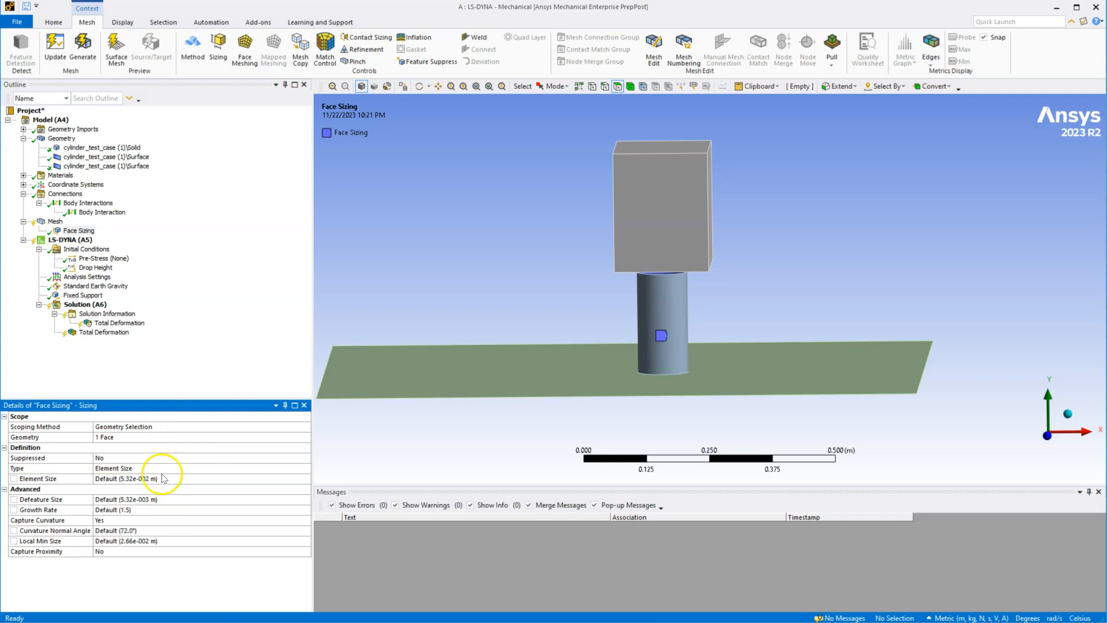
{"action": "left_click", "coordinate": [166, 480]}
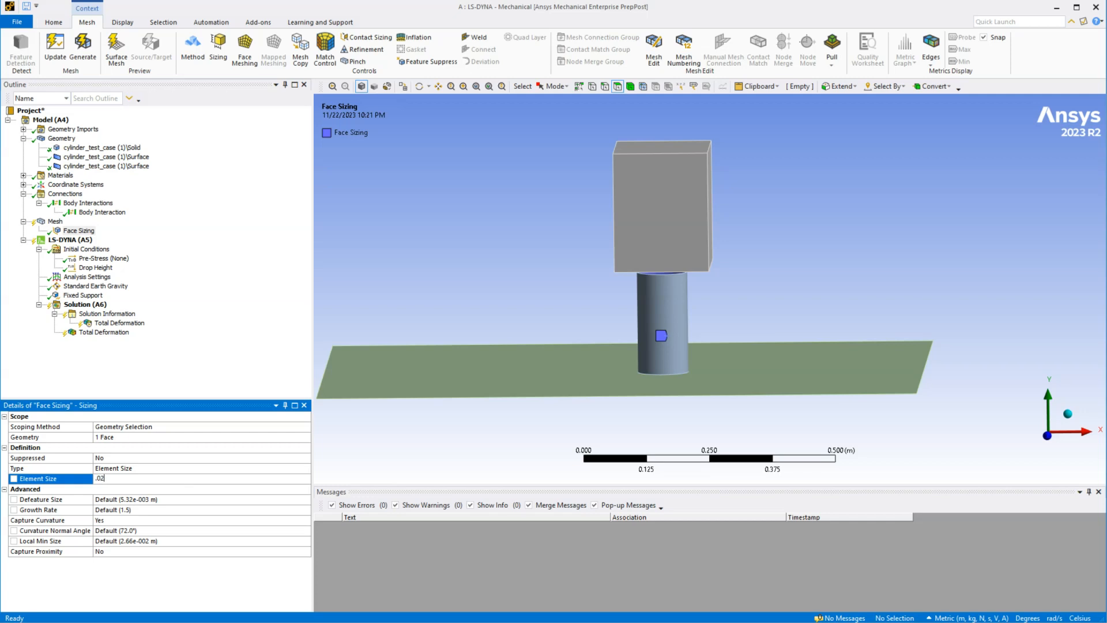
{"action": "key", "text": "Return"}
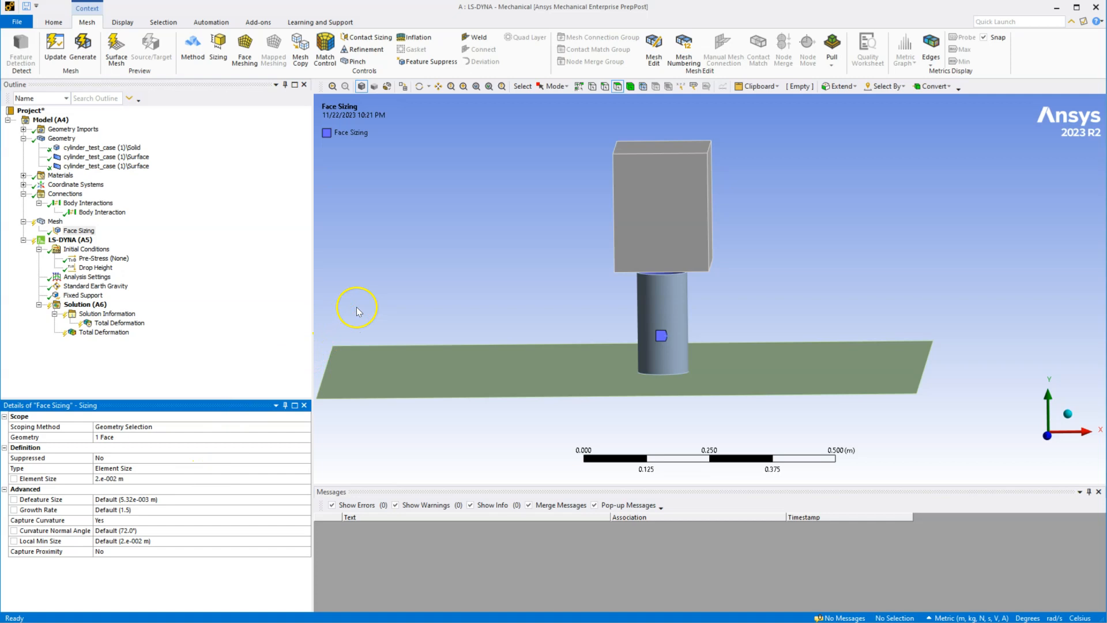
Step: Regenerate the mesh so that it applies the cylinder's face sizing
{"action": "left_click", "coordinate": [55, 222]}
{"action": "right_click", "coordinate": [56, 221]}
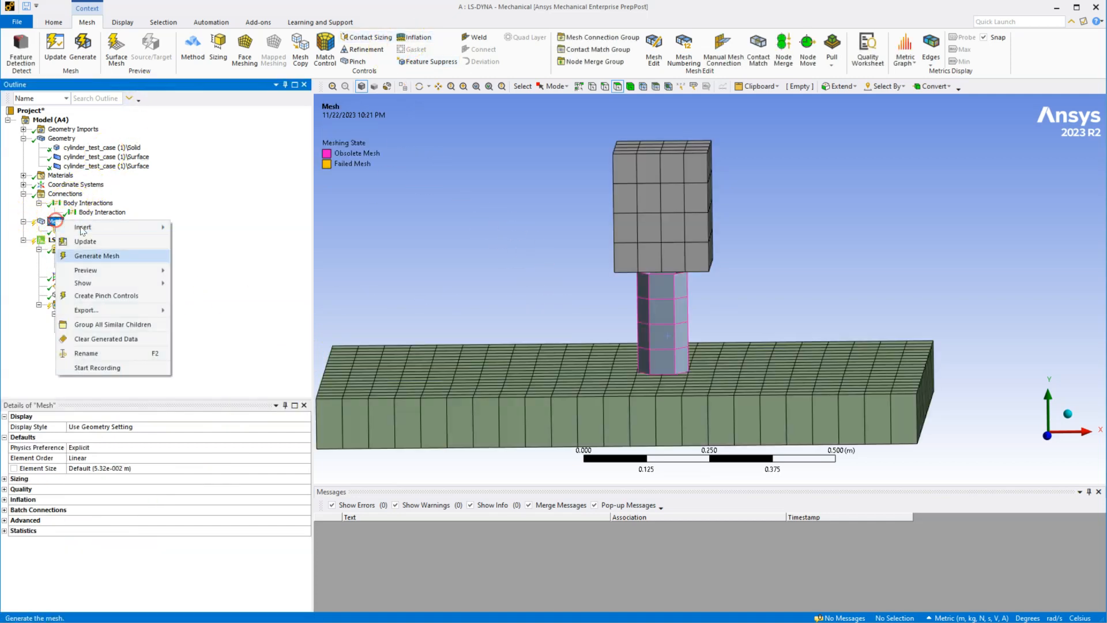
{"action": "left_click", "coordinate": [121, 256]}
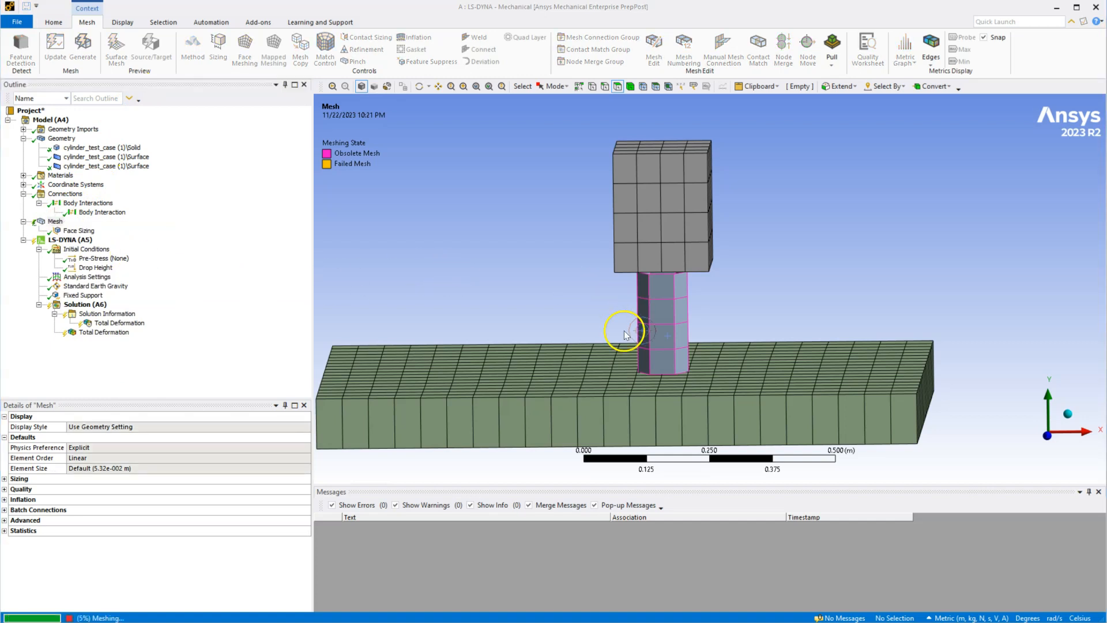
{"action": "mouse_move", "coordinate": [582, 297]}
{"action": "middle_mouse_down"}
{"action": "mouse_move", "coordinate": [616, 293]}
{"action": "mouse_move", "coordinate": [570, 299]}
{"action": "middle_mouse_up"}
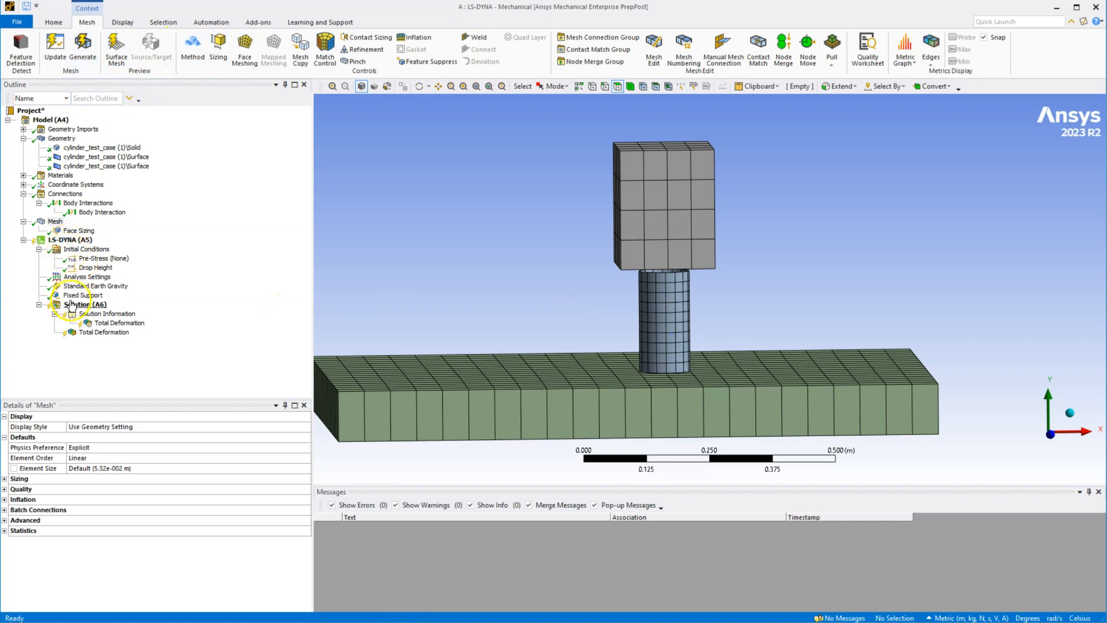
Step: Solve the LS-DYNA analysis with the refined cylinder mesh and monitor the solver output in Solution Information
{"action": "left_click", "coordinate": [70, 239]}
{"action": "left_click", "coordinate": [67, 46]}
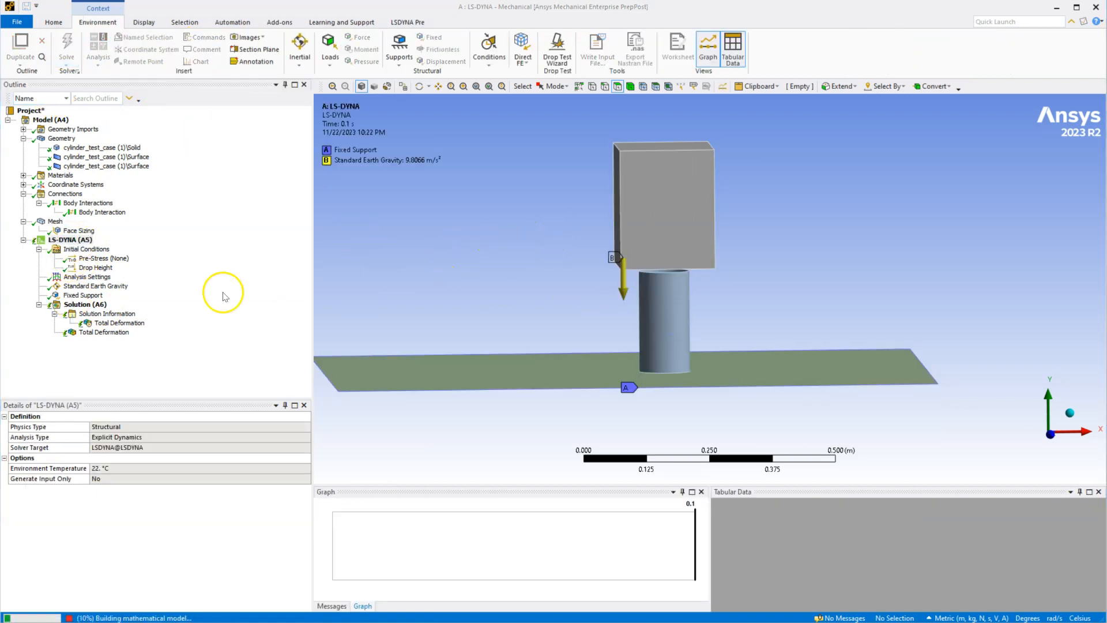
{"action": "left_click", "coordinate": [108, 313]}
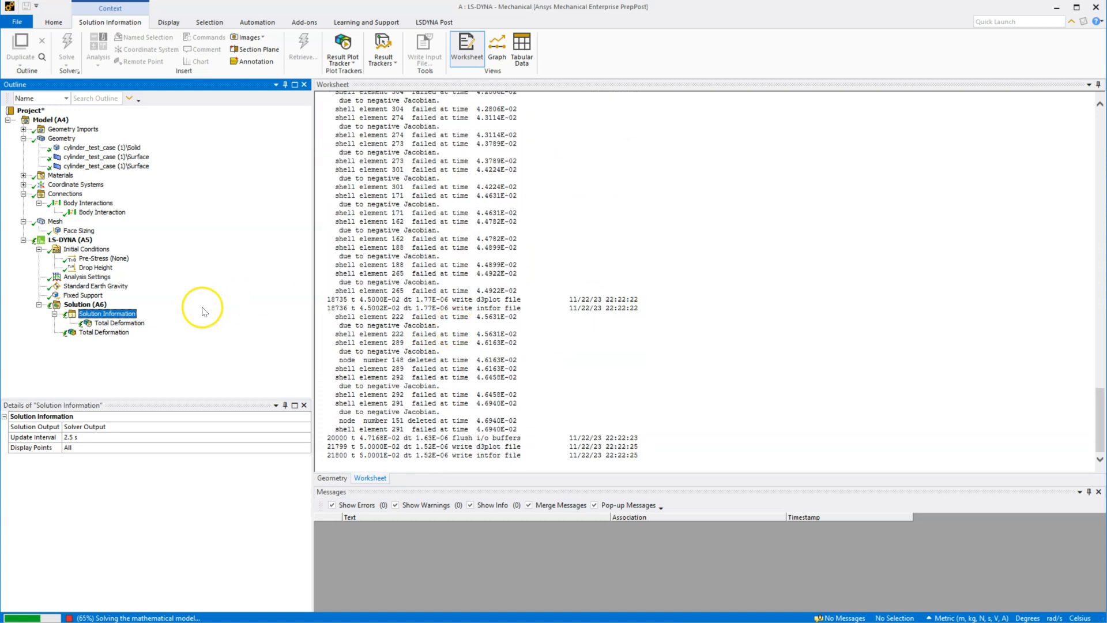
Step: Follow the cylinder's crushing from several angles in the Total Deformation tracker under Solution Information while the solver runs
{"action": "left_click", "coordinate": [136, 323]}
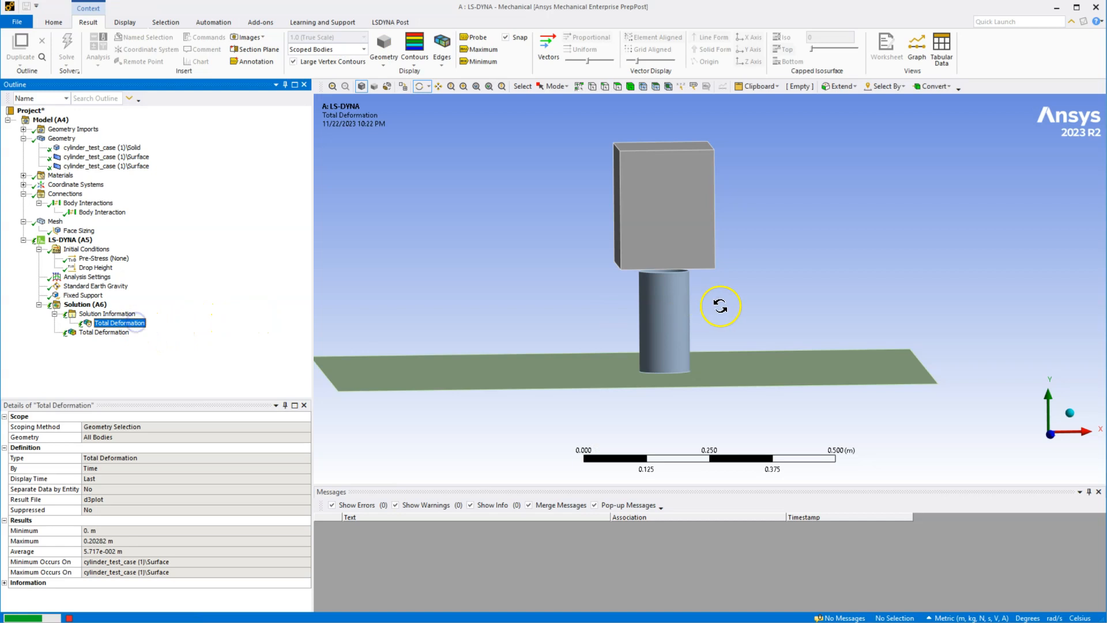
{"action": "left_click_drag", "start_coordinate": [769, 306], "coordinate": [779, 284]}
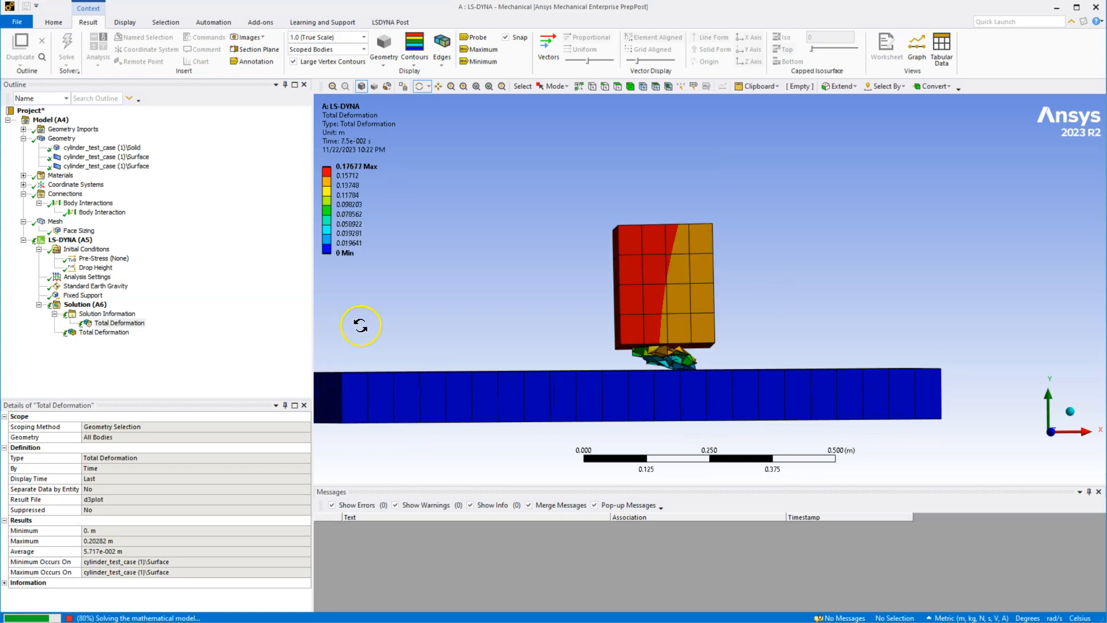
{"action": "left_click_drag", "start_coordinate": [477, 294], "coordinate": [466, 298]}
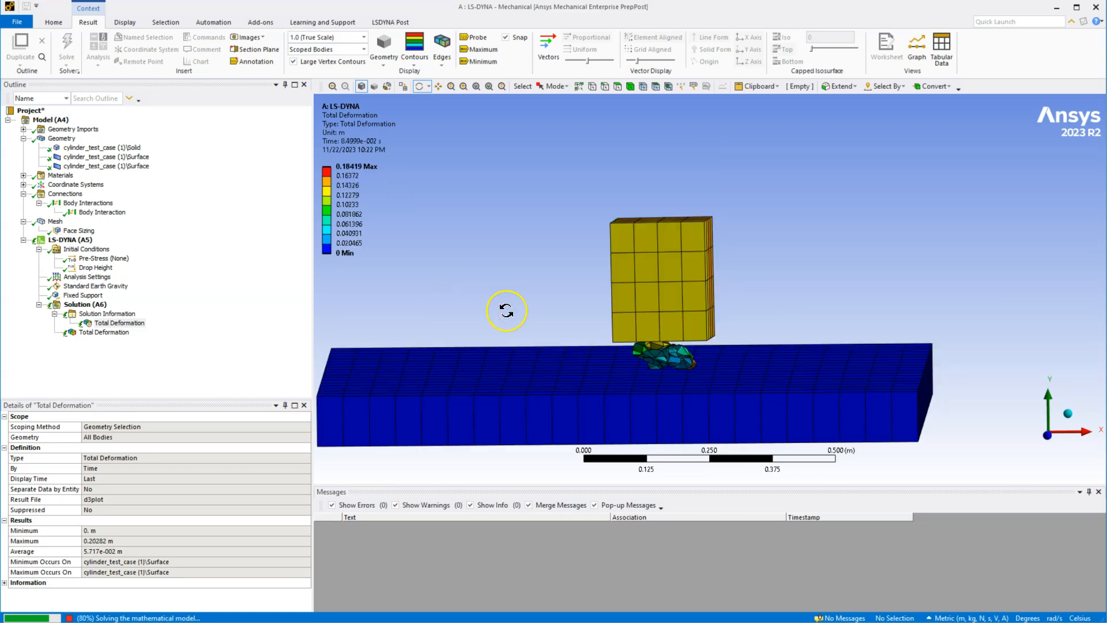
{"action": "mouse_move", "coordinate": [725, 323]}
{"action": "left_mouse_down"}
{"action": "mouse_move", "coordinate": [739, 314]}
{"action": "mouse_move", "coordinate": [709, 318]}
{"action": "mouse_move", "coordinate": [711, 353]}
{"action": "mouse_move", "coordinate": [623, 345]}
{"action": "left_mouse_up"}
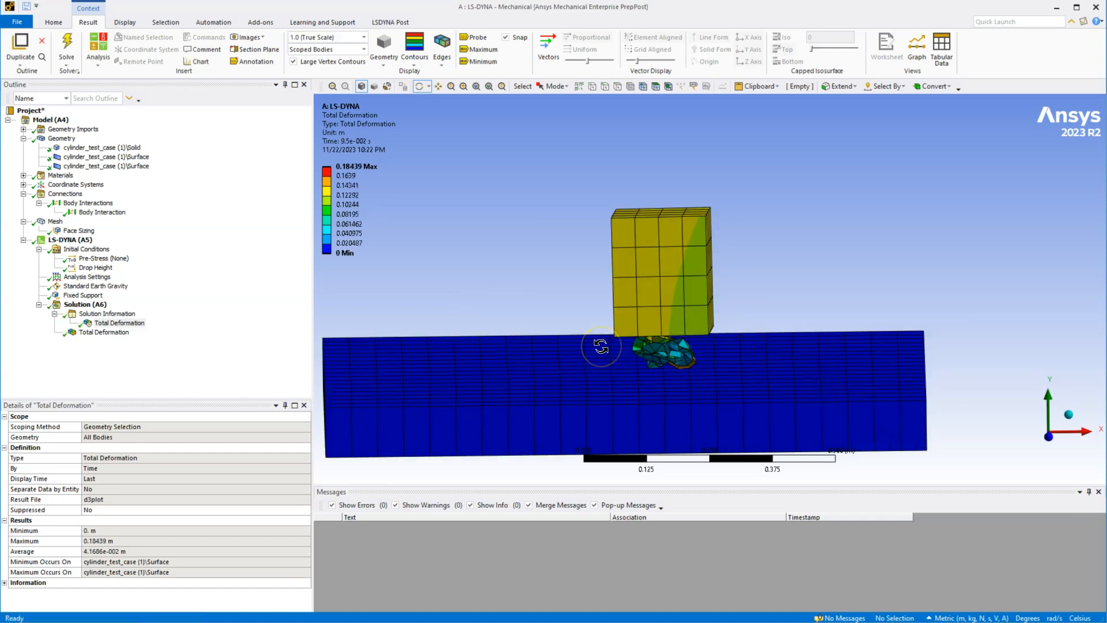
Step: Play the Total Deformation result animation of the refined cylinder, stop it, and inspect the crushed shape from low and raised views
{"action": "left_click", "coordinate": [105, 332]}
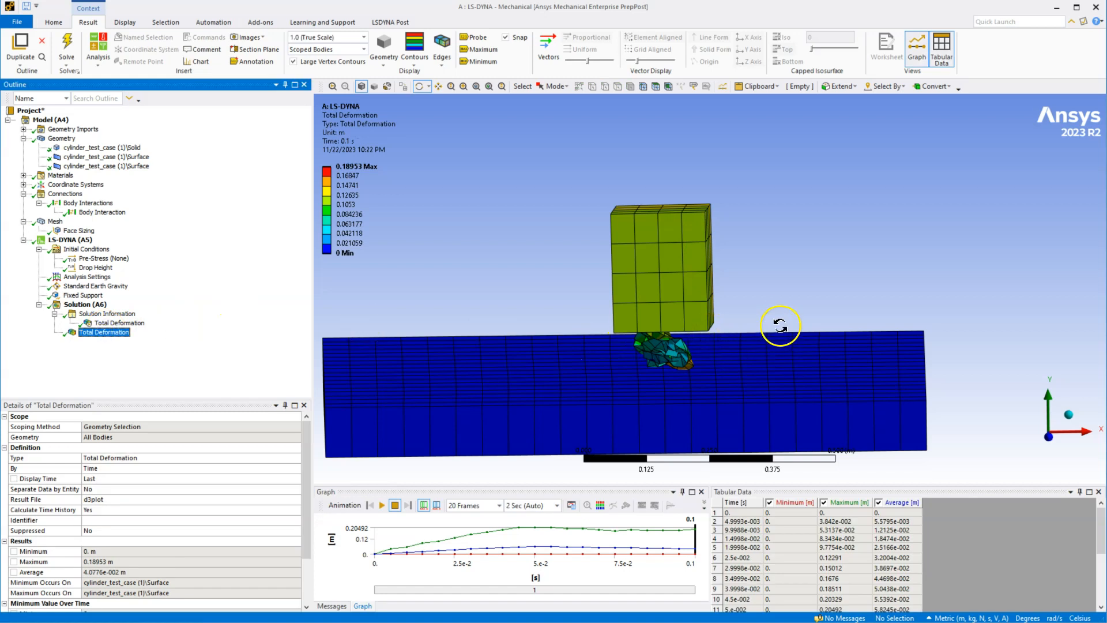
{"action": "left_click", "coordinate": [382, 505]}
{"action": "left_click_drag", "start_coordinate": [494, 358], "coordinate": [667, 353]}
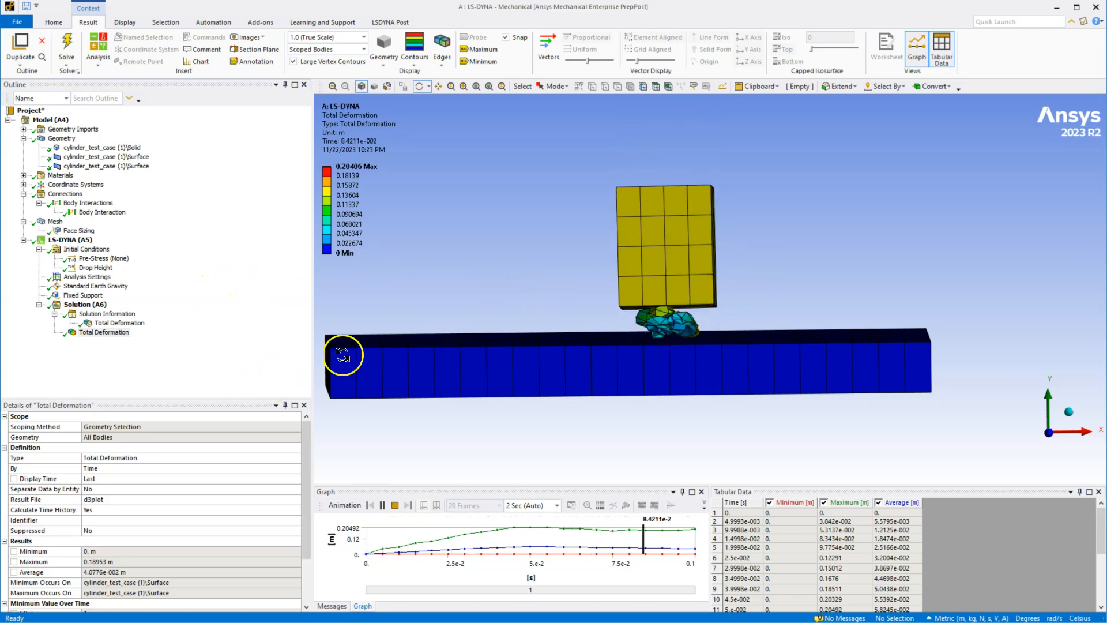
{"action": "left_click", "coordinate": [394, 505]}
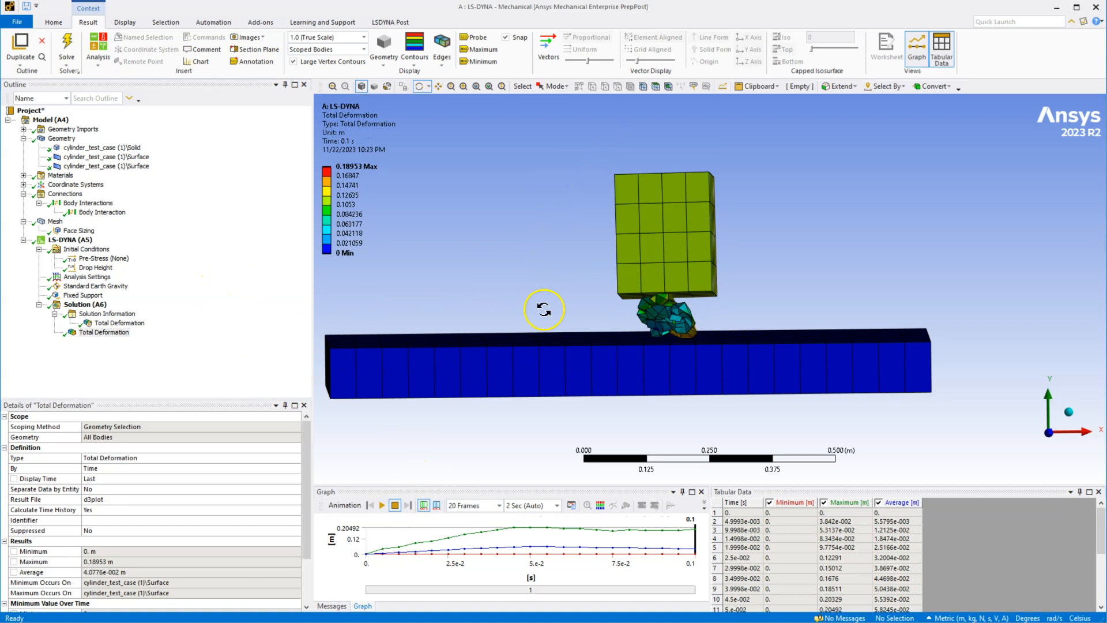
{"action": "left_click_drag", "start_coordinate": [707, 238], "coordinate": [715, 314]}
{"action": "scroll", "coordinate": [715, 314], "scroll_direction": "down", "scroll_amount": 2}
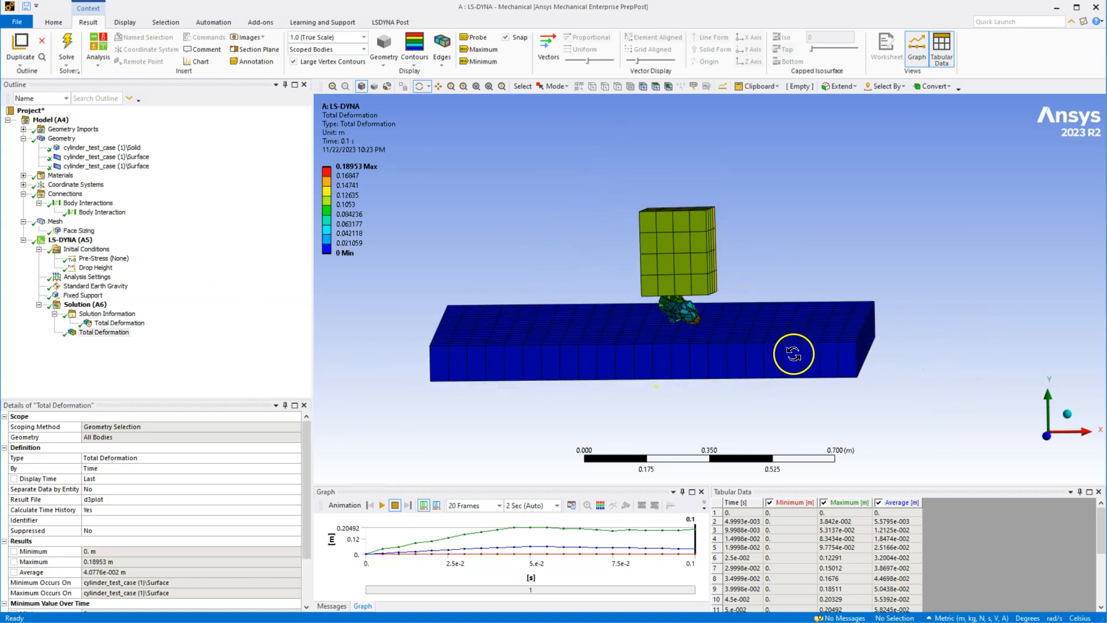